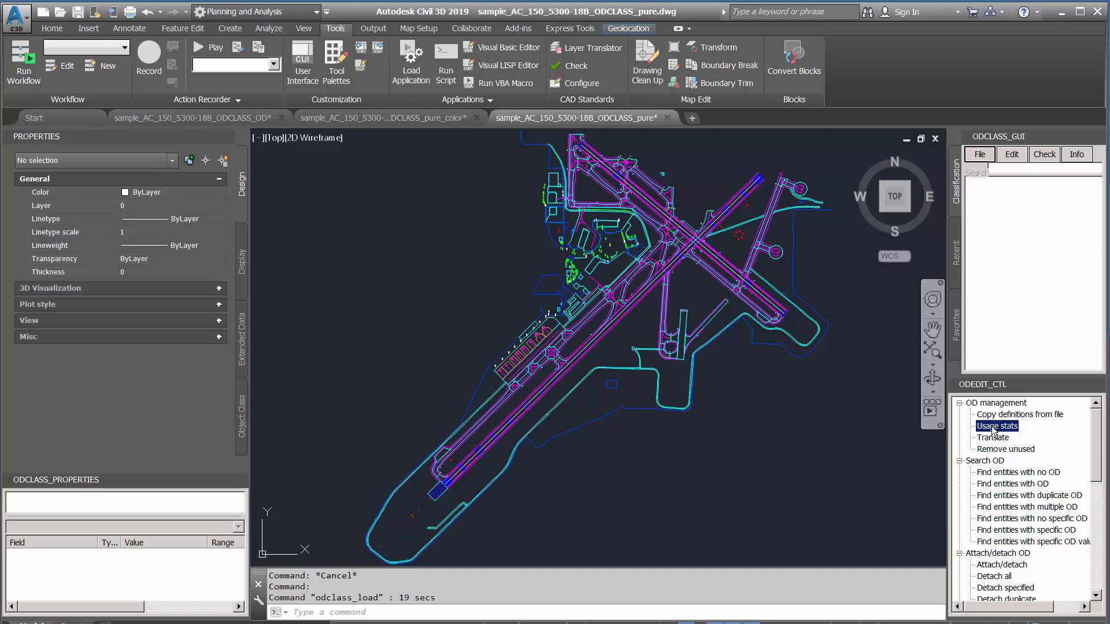
Check the object data usage statistics of the drawing before any class description is loaded.
double_click(994, 428)
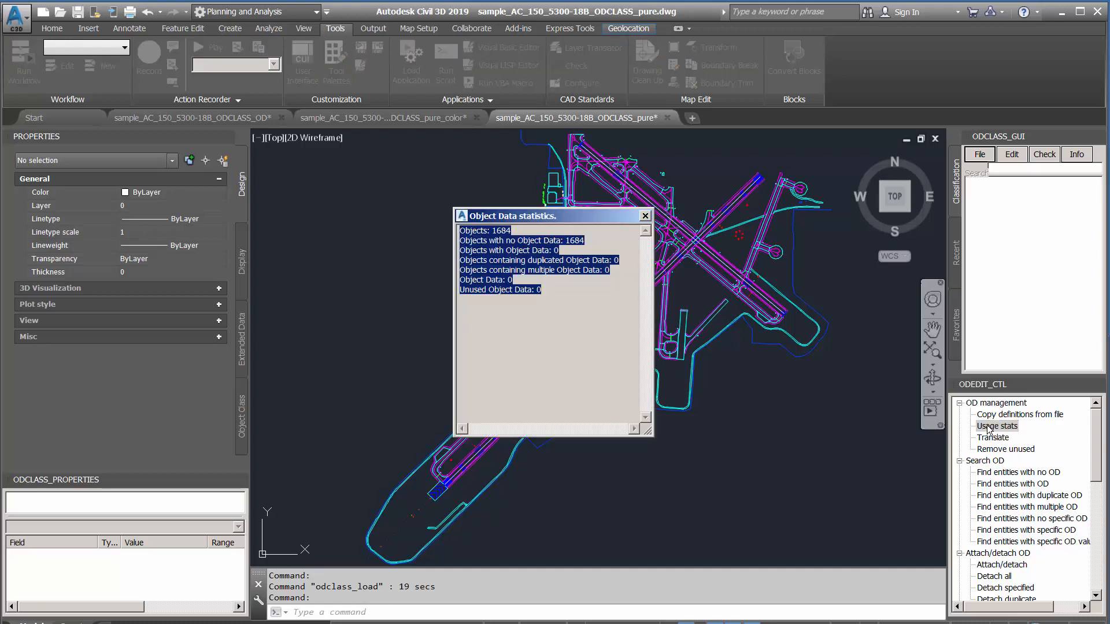
left_click(516, 280)
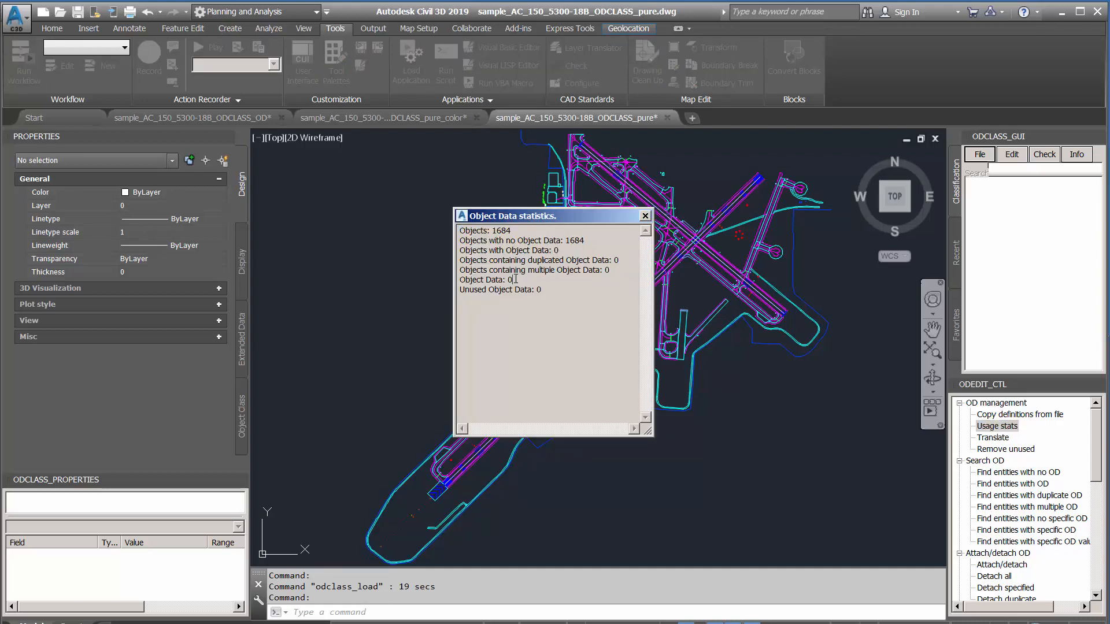
left_click_drag(518, 280, 471, 279)
key("Escape")
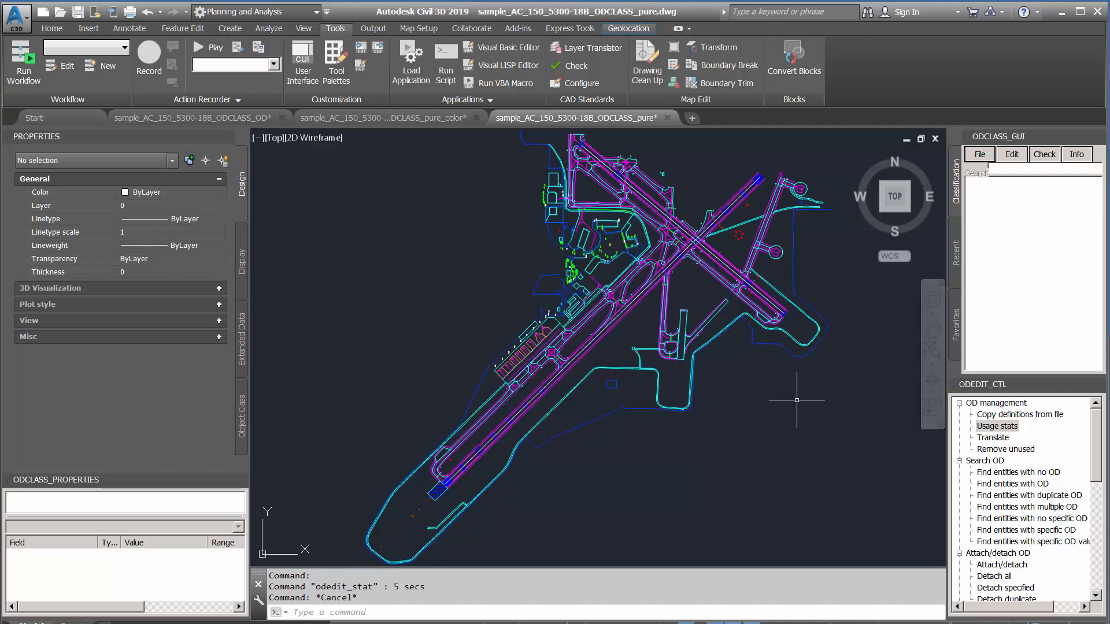
Load the class description file AC_150_5300-18B_ODCLASS_descr.txt from the AGIS_FAA folder.
left_click(983, 155)
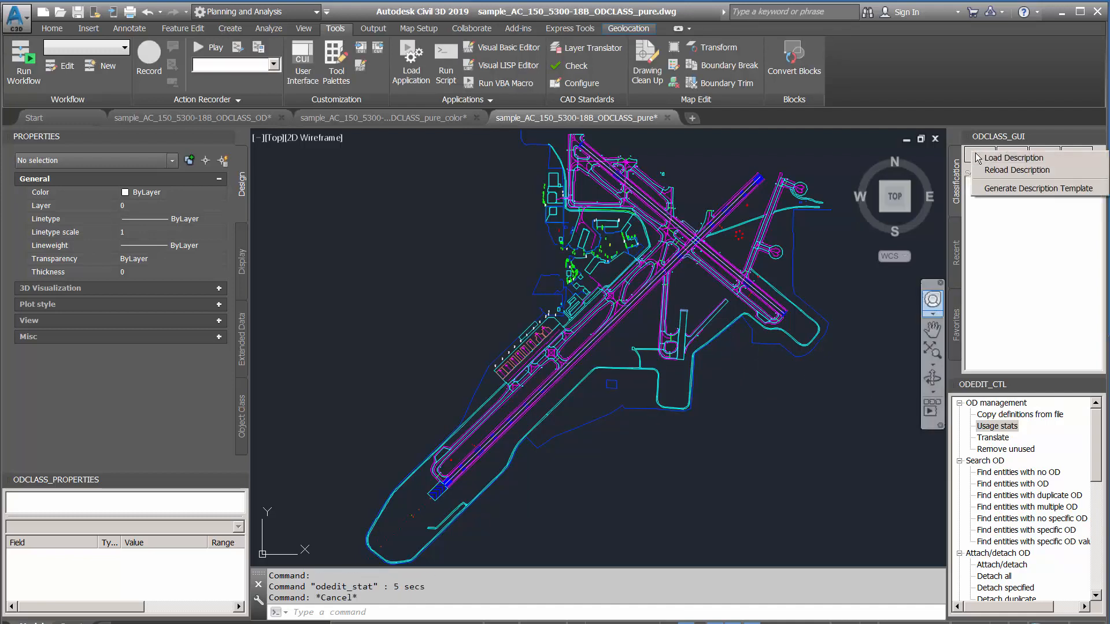
left_click(995, 159)
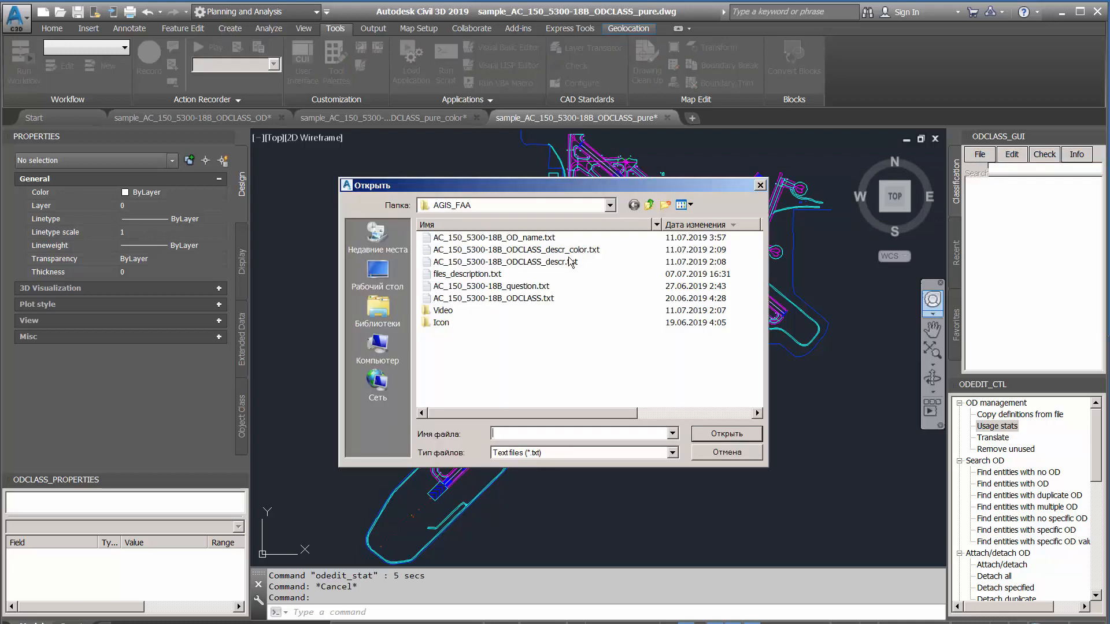
left_click(523, 263)
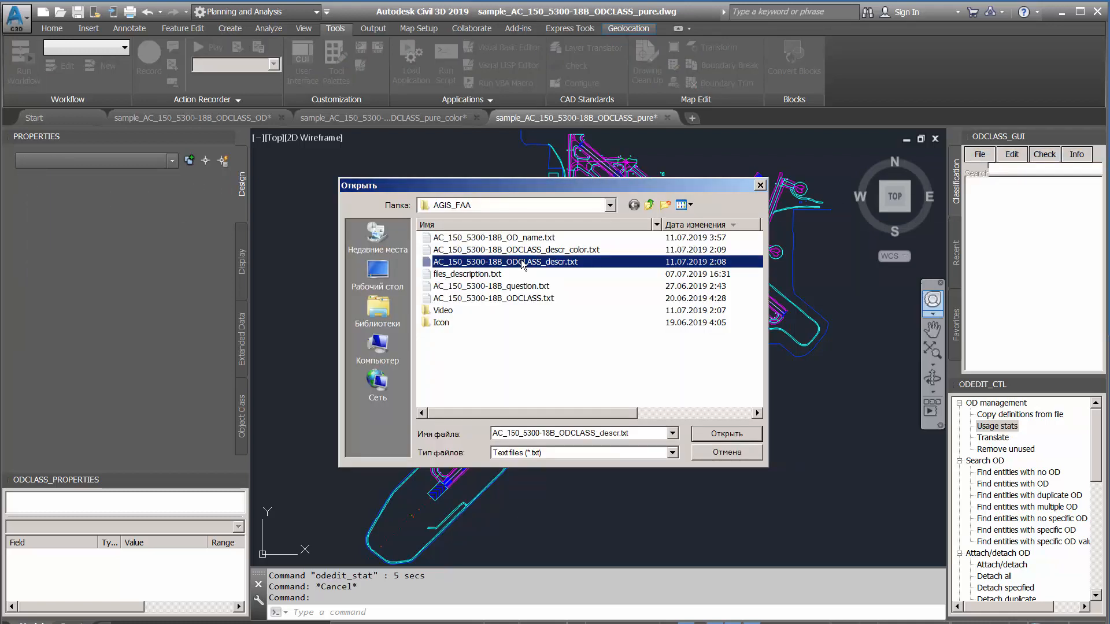
double_click(522, 261)
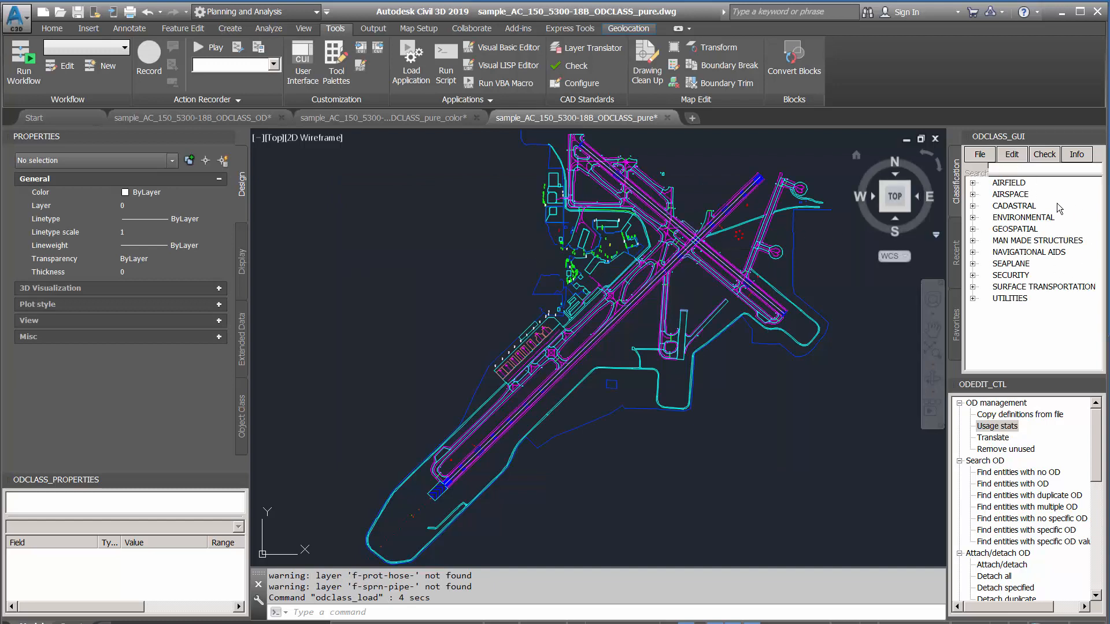
Review the object data usage statistics again with the class description loaded, focusing on the Object Data line.
double_click(994, 427)
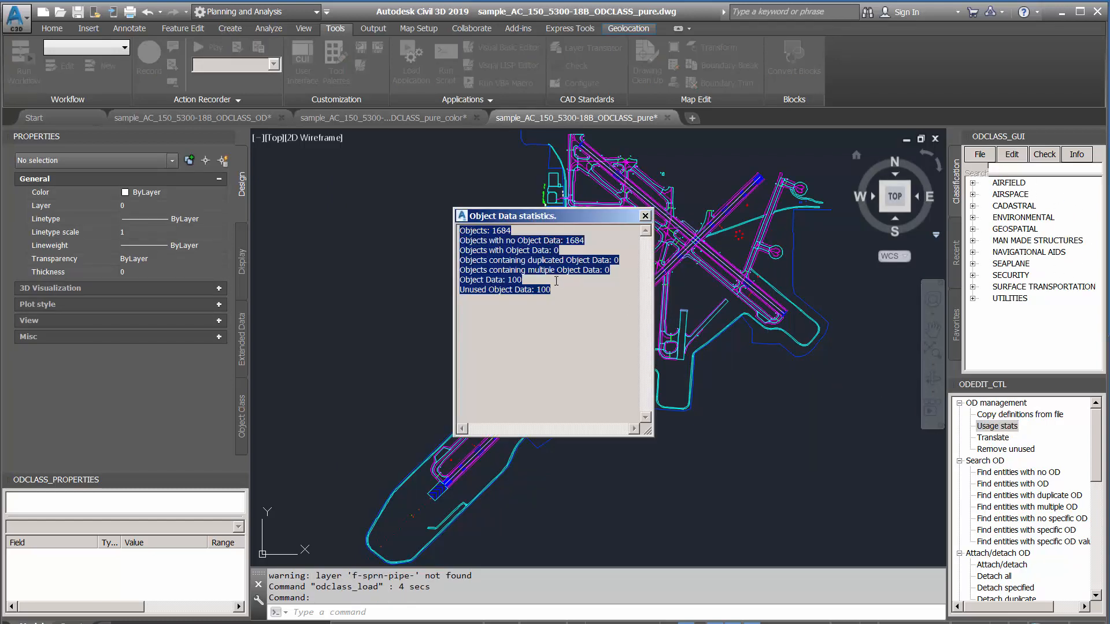
left_click(542, 282)
left_click_drag(525, 281, 474, 280)
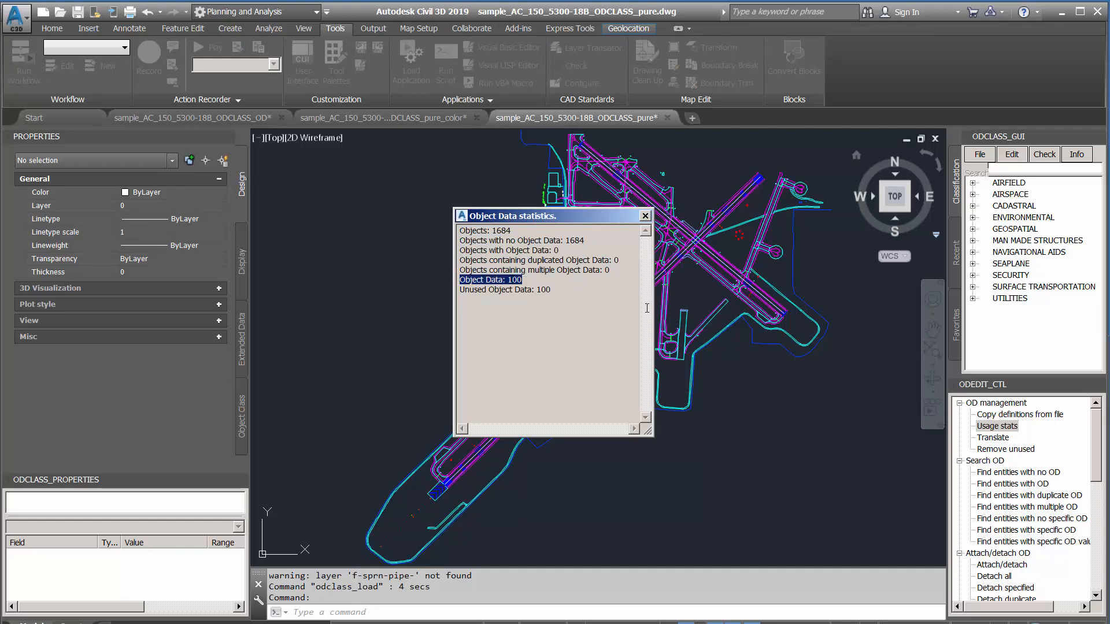
key("Escape")
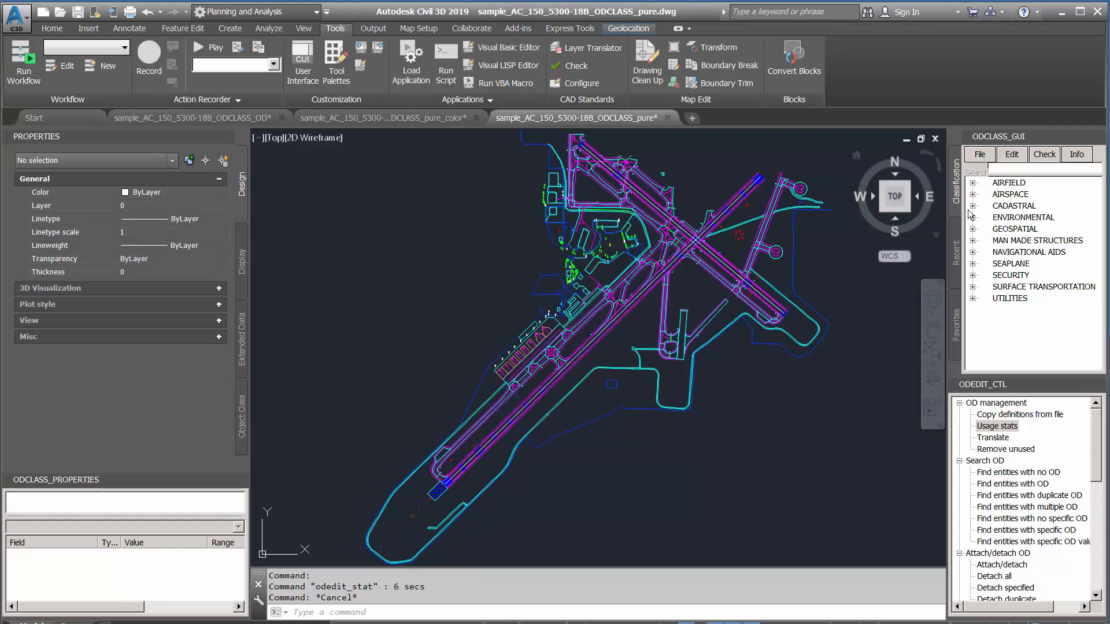
Automatically define classes for all drawing objects, using mode 0 (properties) and Undrawable 0.
left_click(1011, 156)
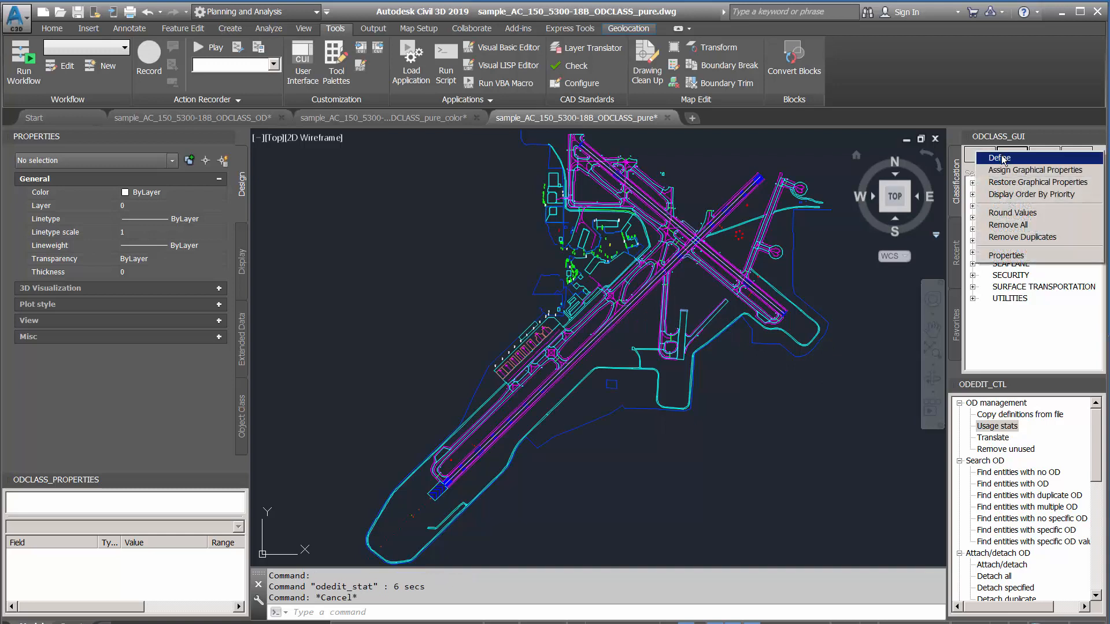
left_click(1002, 159)
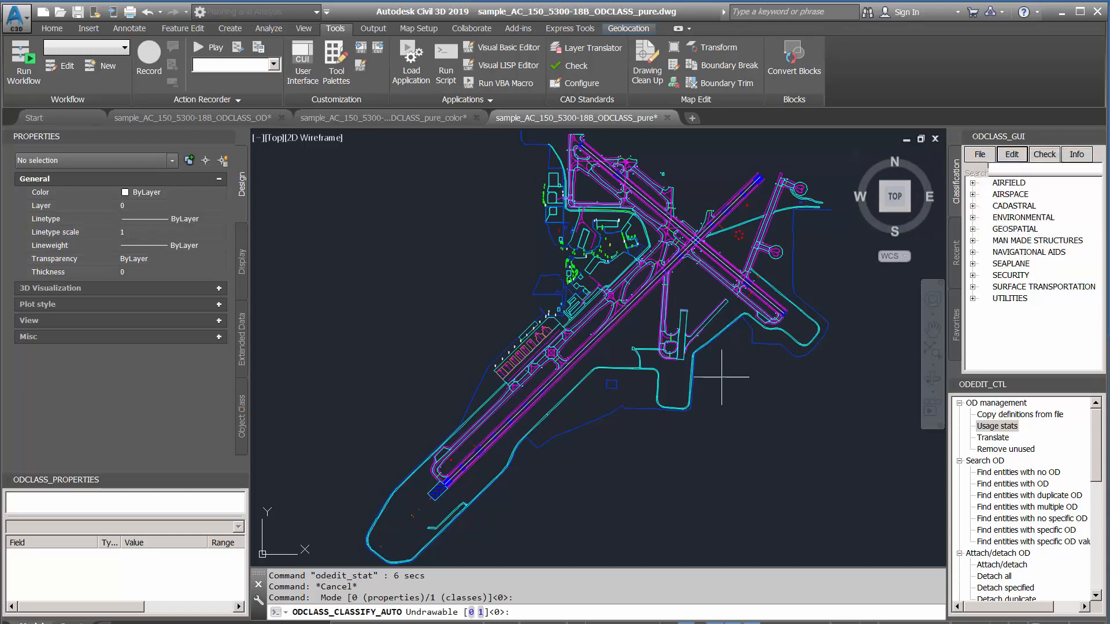
key("Return")
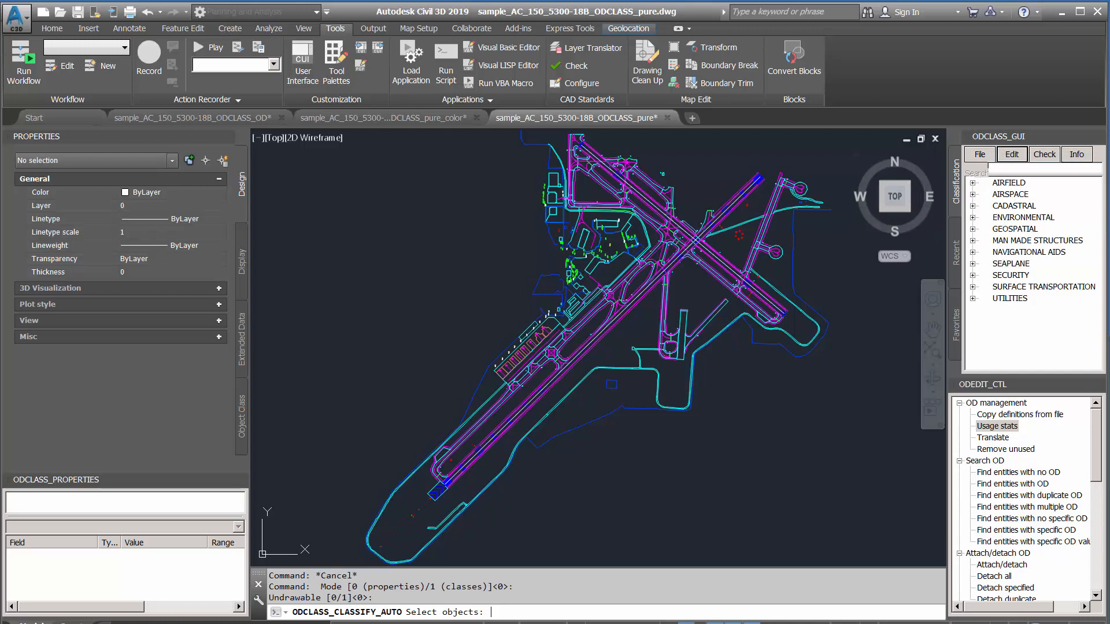
key("Return")
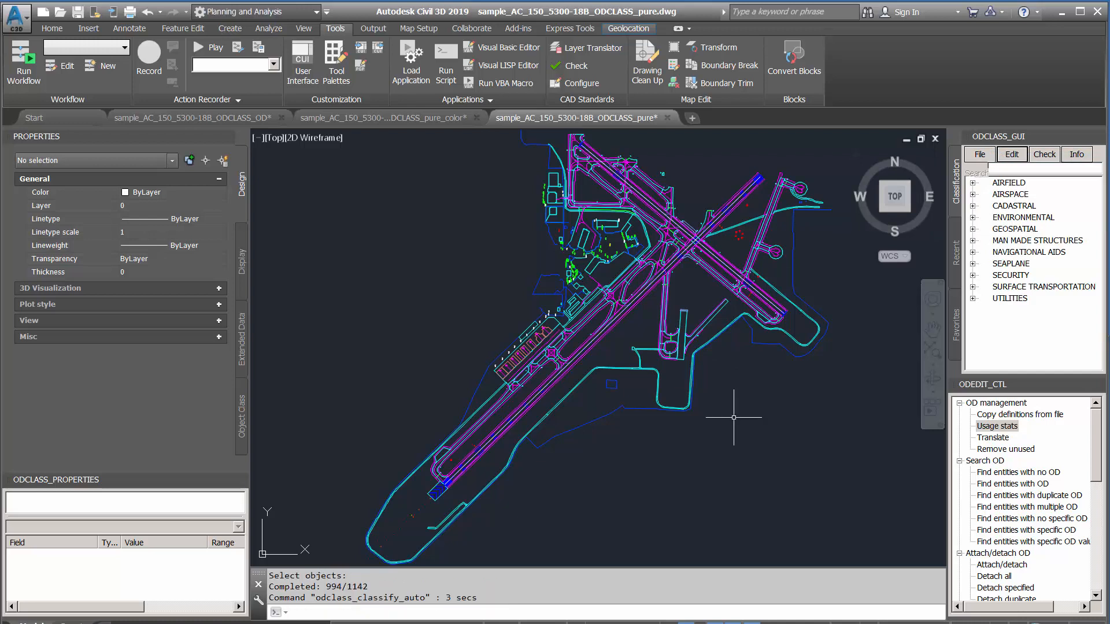
Inspect the data attached to the southeastern fence polyline and read through the full object data usage statistics.
left_click(588, 423)
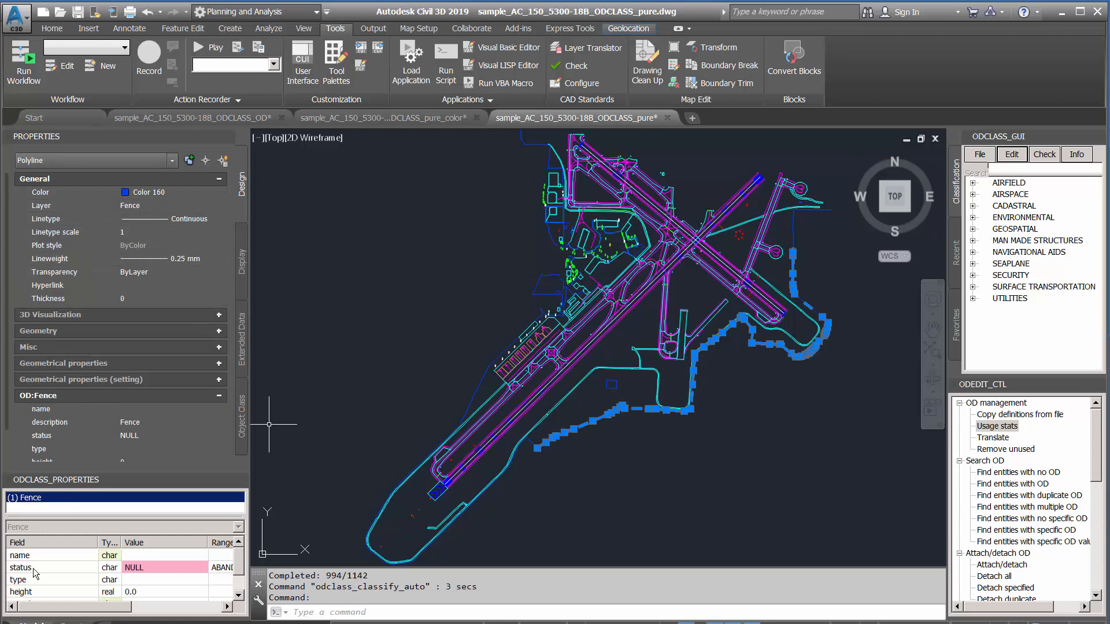
double_click(1000, 430)
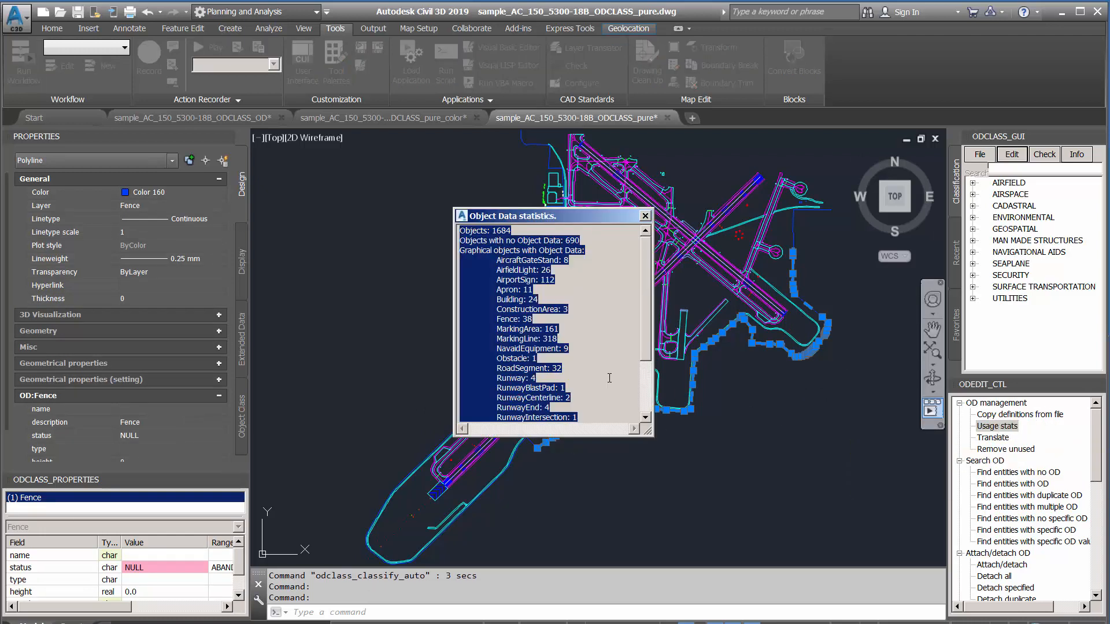
left_click_drag(644, 286, 635, 331)
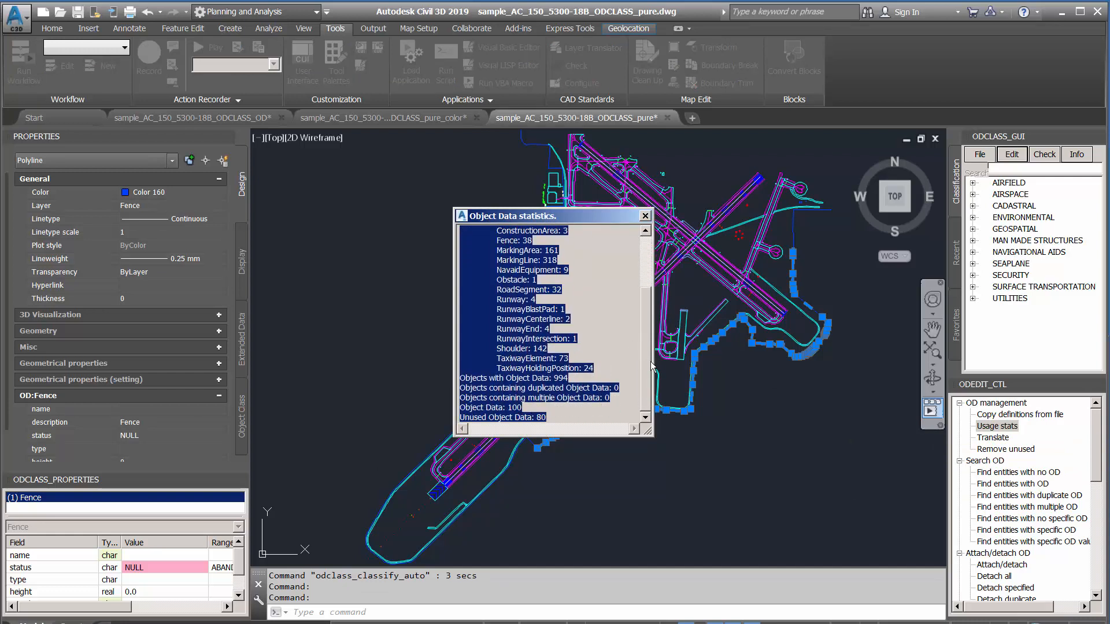
scroll(651, 365, "up", 3)
key("Escape")
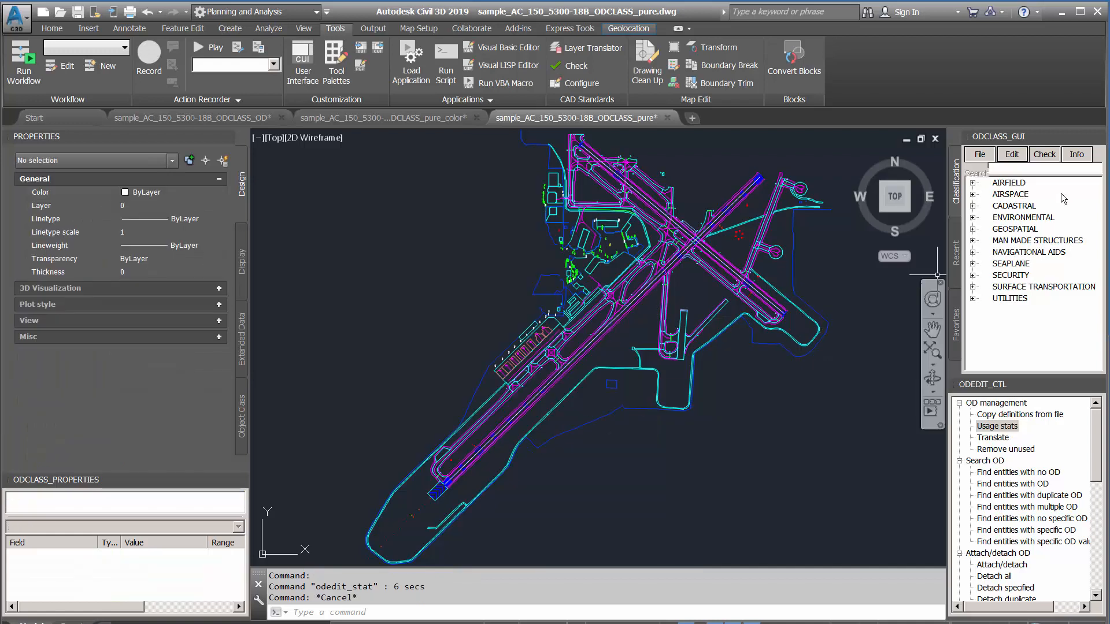
Run the classification Statistics report on all objects and review the classes and invalid definitions.
left_click(1076, 157)
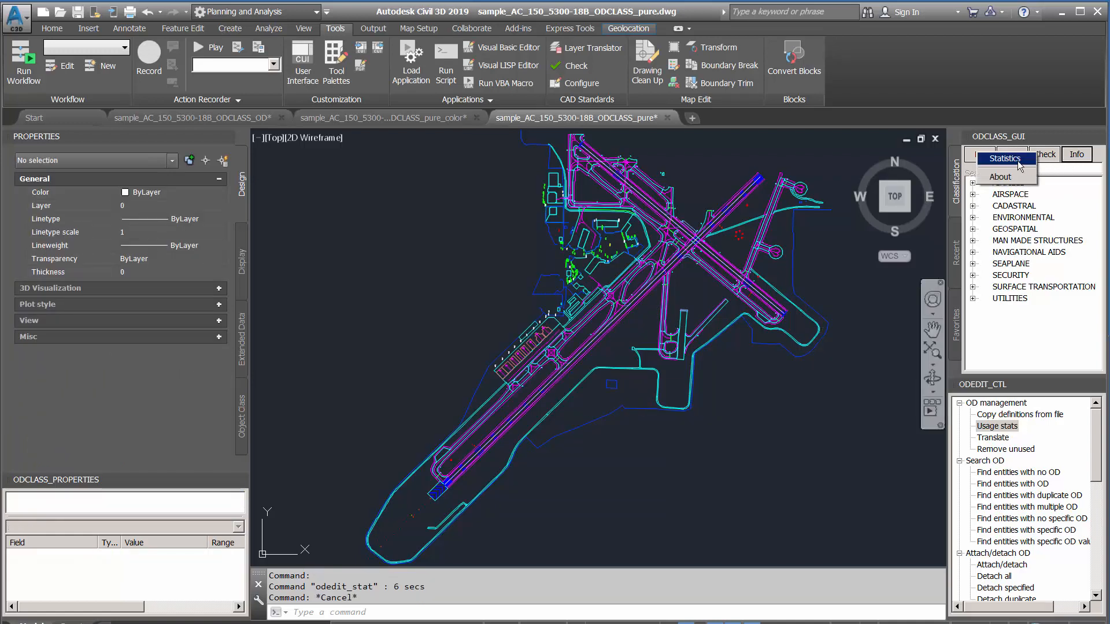
left_click(1003, 161)
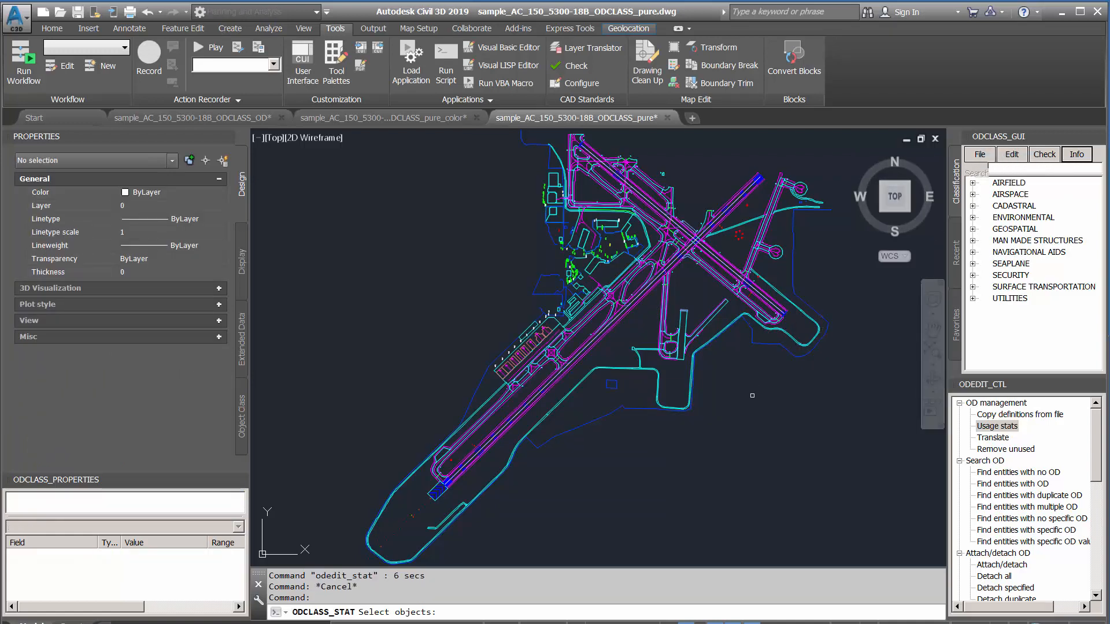
key("Return")
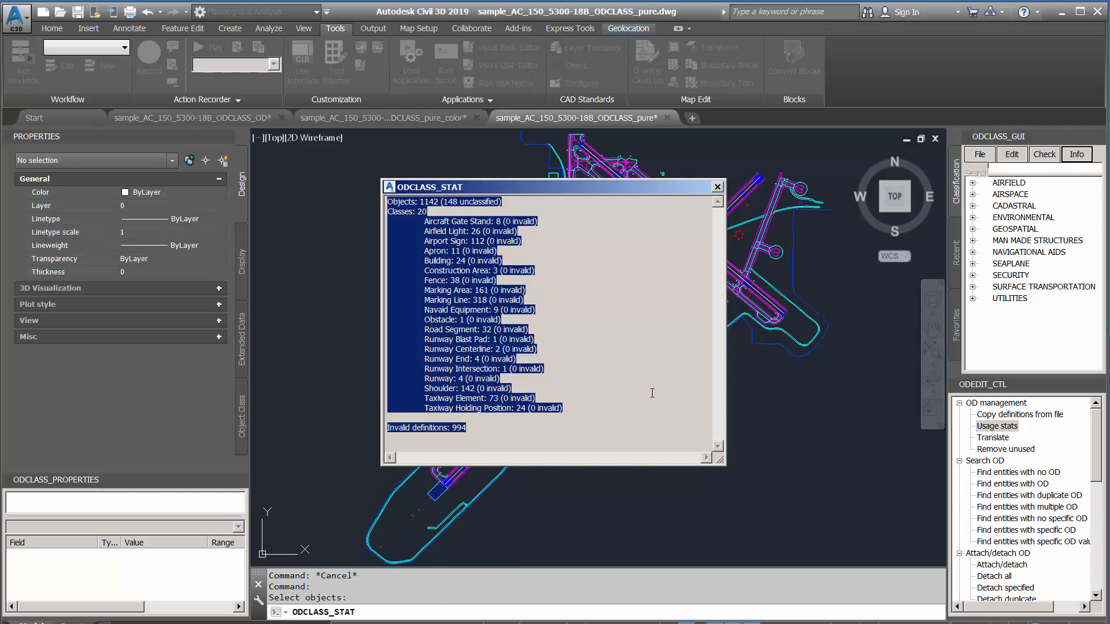
key("Escape")
key("Escape")
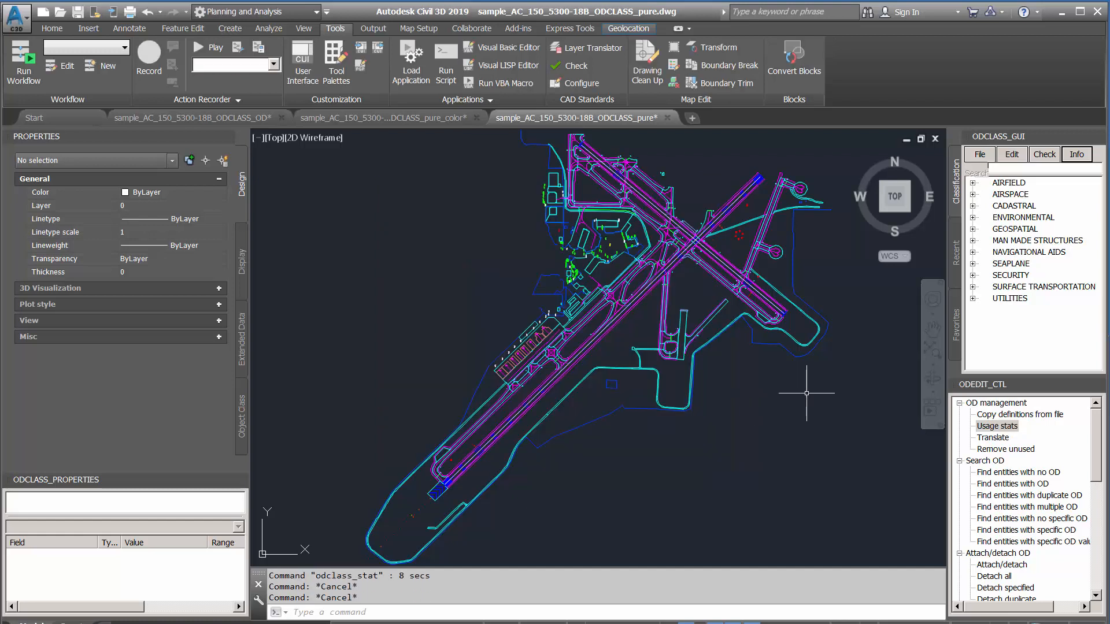
Find the foreign objects in the drawing and examine those around the aircraft parking stands.
left_click(1044, 155)
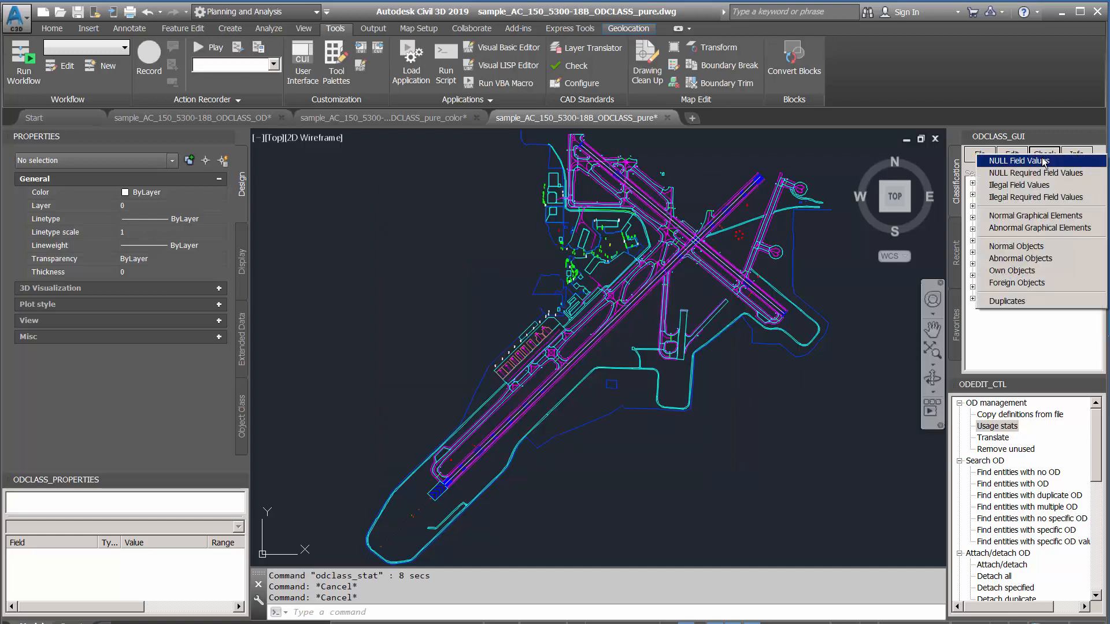
left_click(1004, 282)
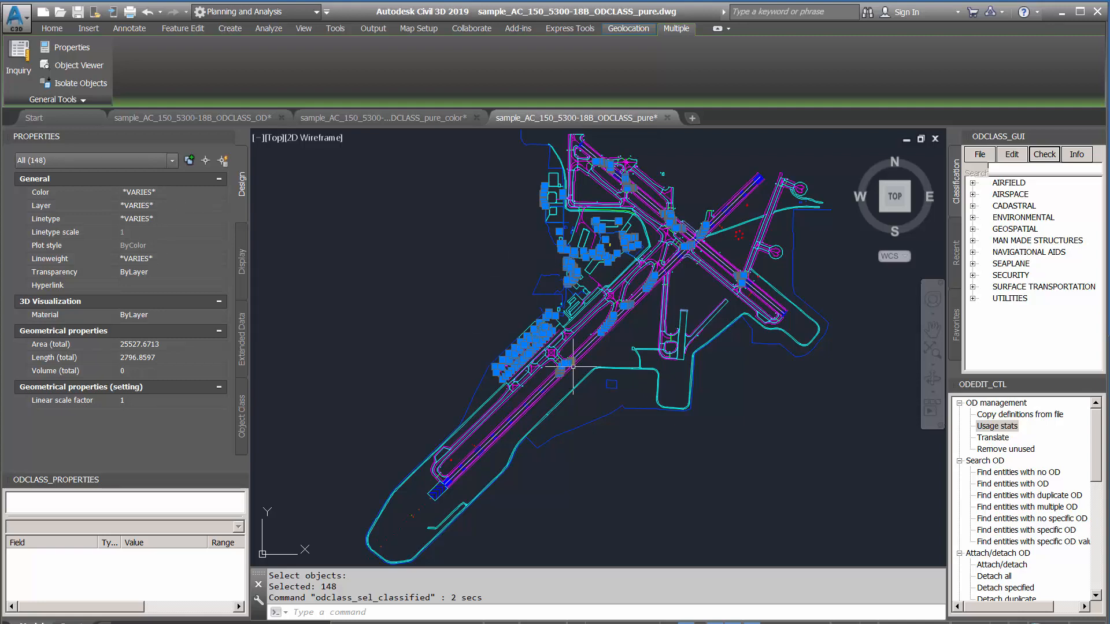
scroll(523, 350, "up", 8)
scroll(520, 354, "up", 3)
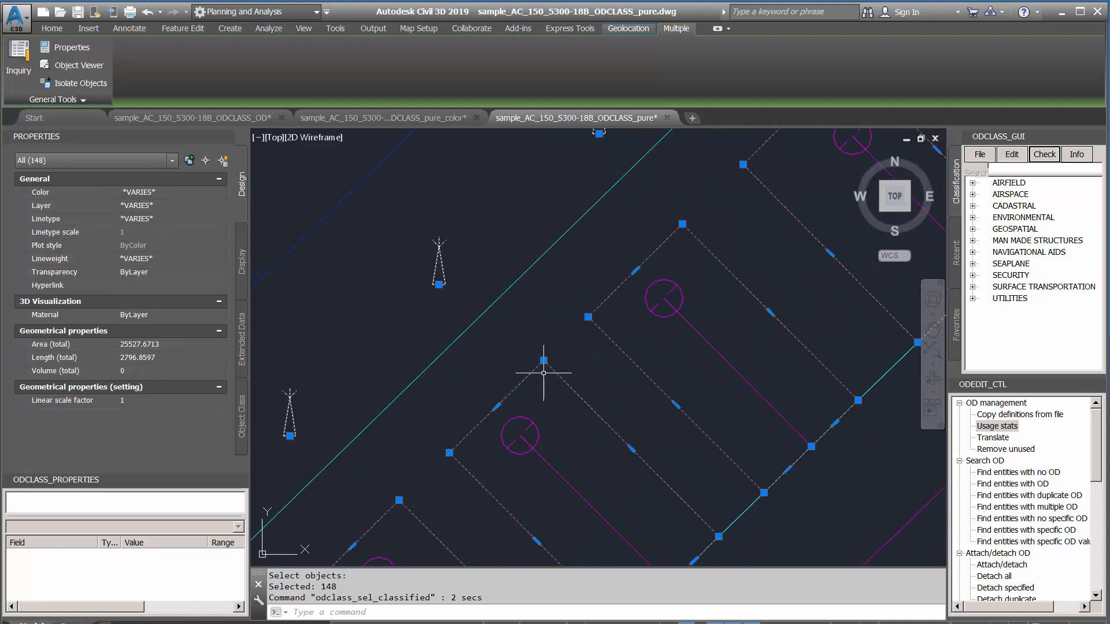
Select all polylines similar to a parking stand outline and define them as Marking Line, attaching OD without assigning graphical properties.
key("Escape")
left_click(550, 370)
right_click(582, 351)
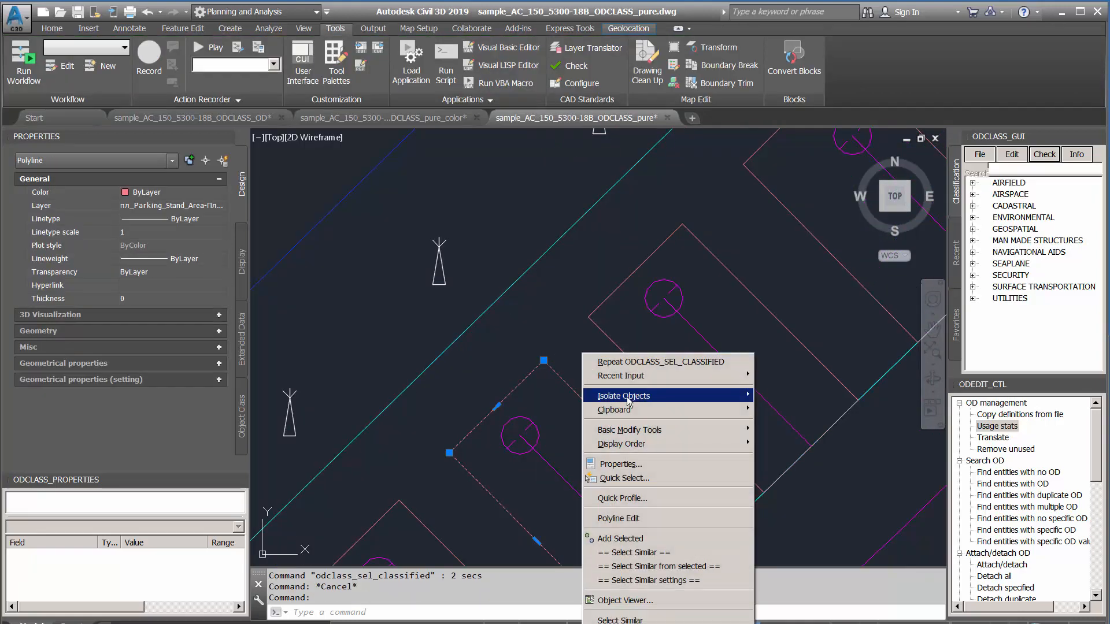
left_click(611, 553)
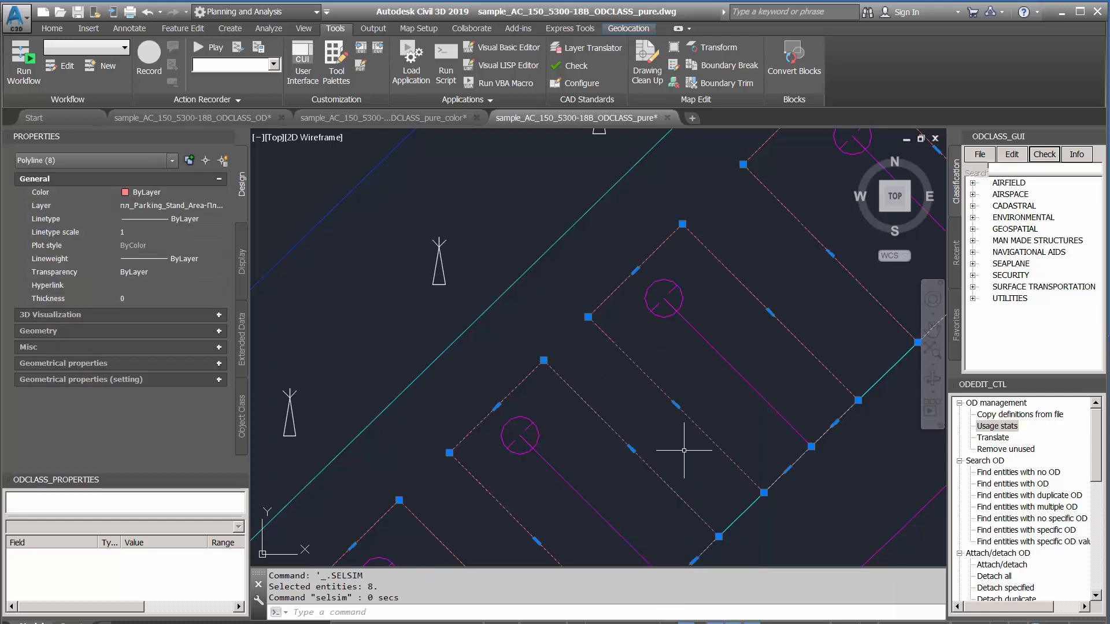
left_click(973, 183)
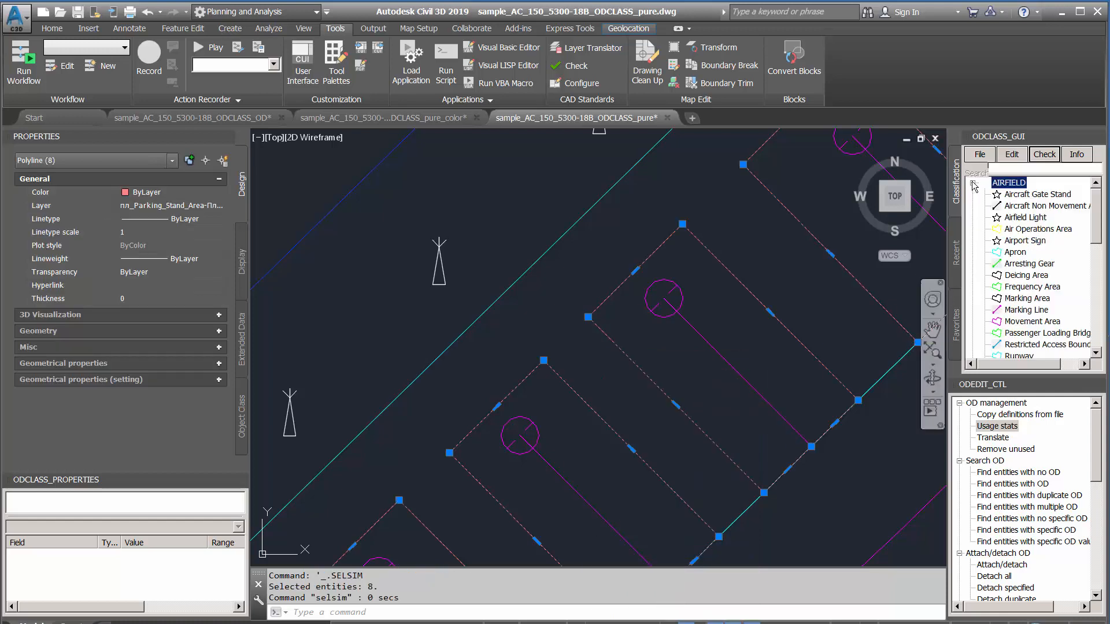
right_click(1024, 311)
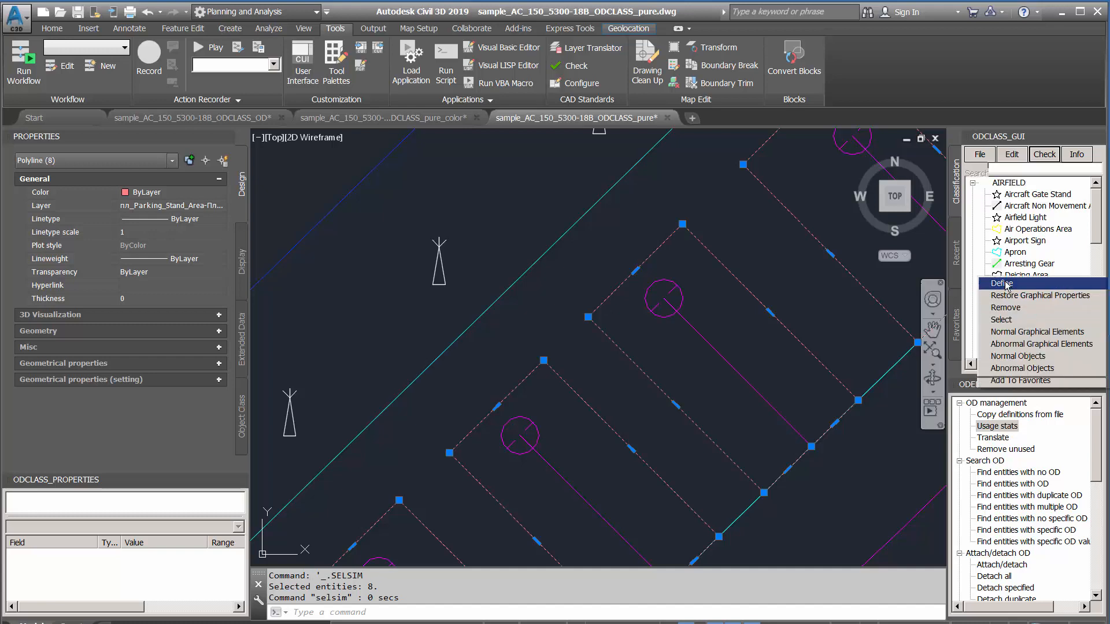
left_click(1004, 285)
left_click(640, 188)
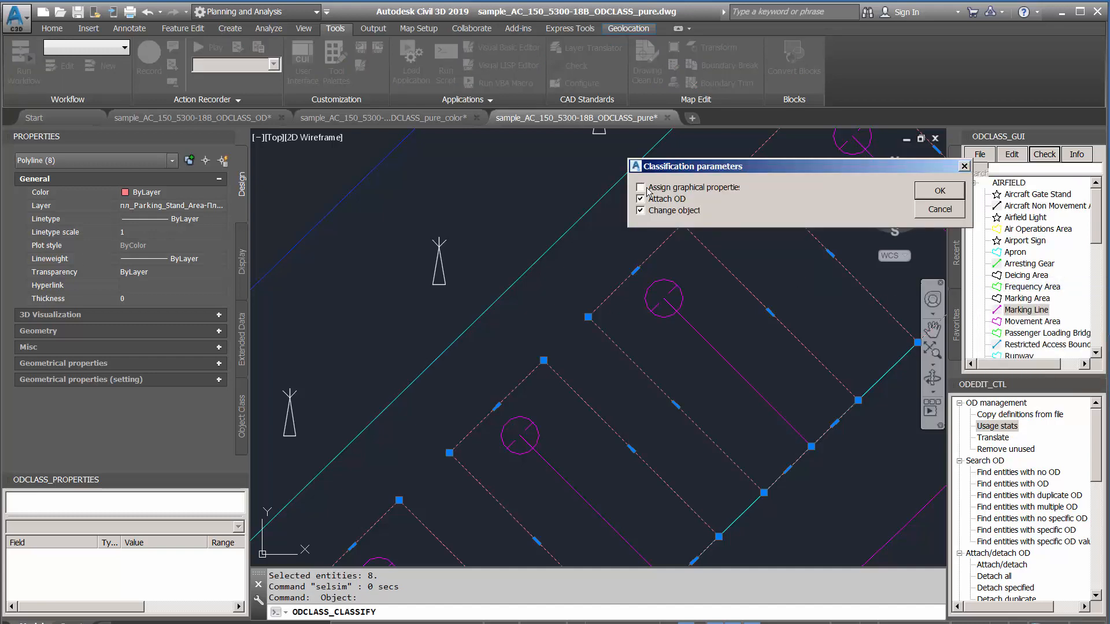
left_click(928, 191)
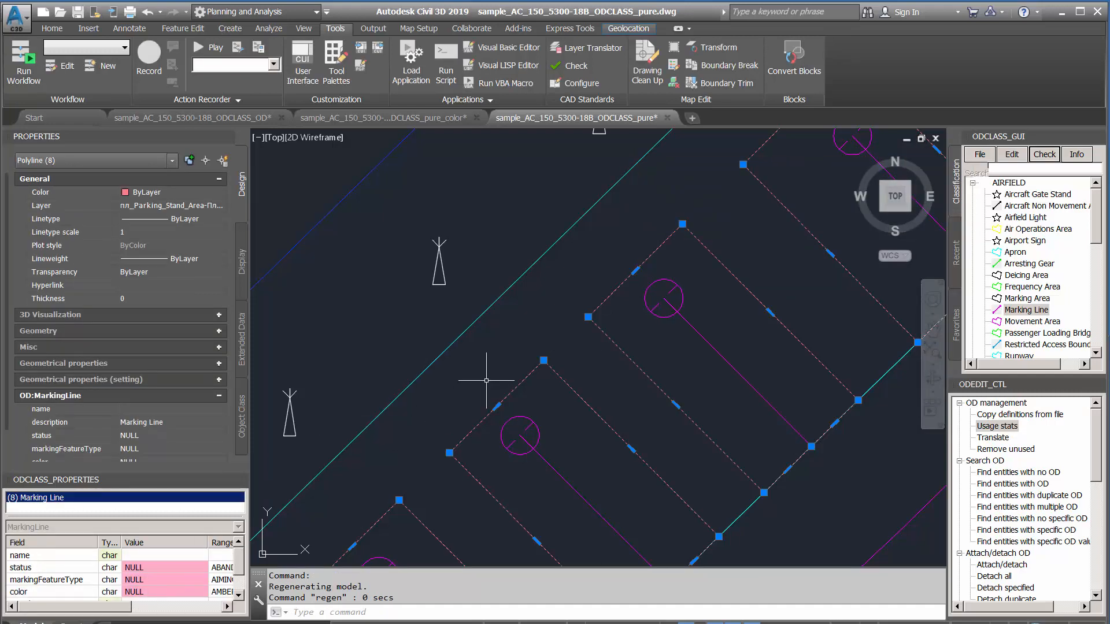
key("Escape")
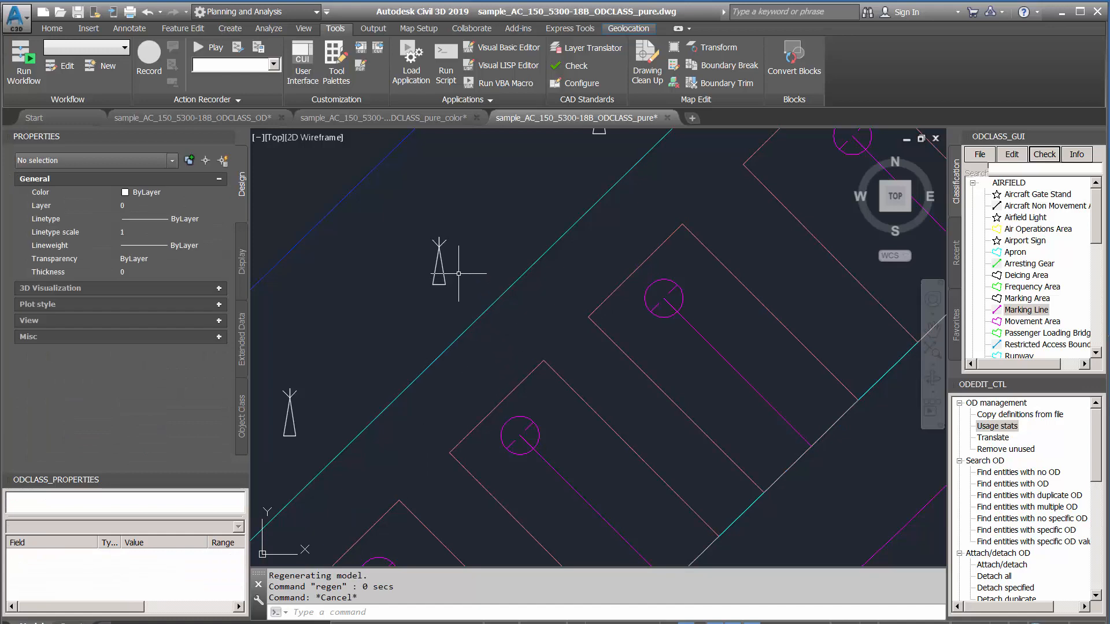
Inspect the properties of an obstacle block beside the aircraft parking stands, collapsing the Misc and both Geometrical properties groups.
scroll(457, 270, "down", 5)
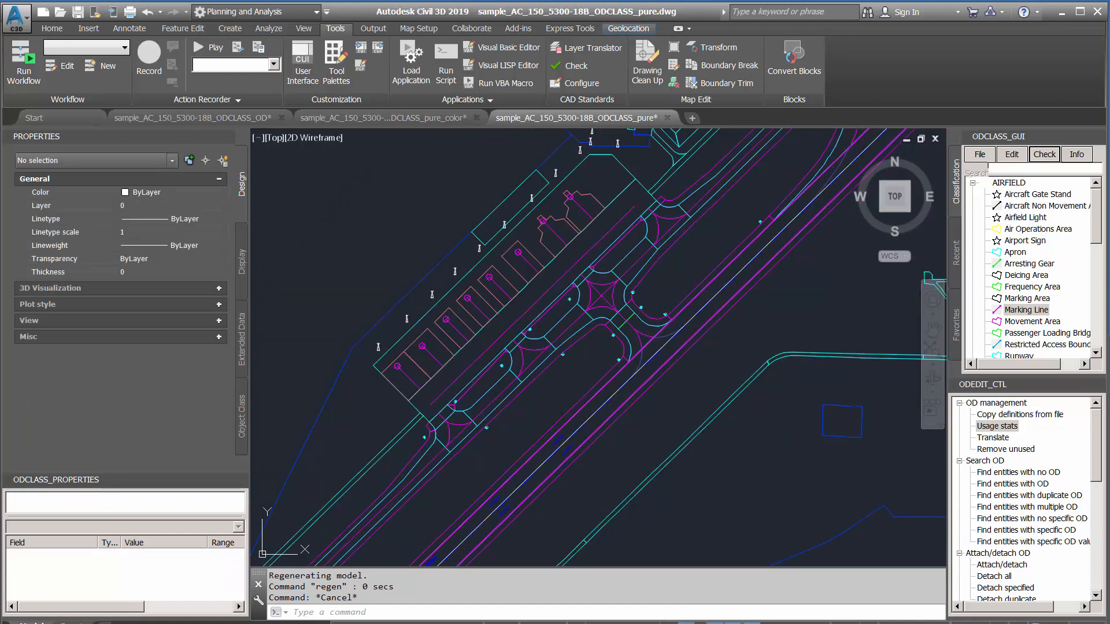
left_click(455, 272)
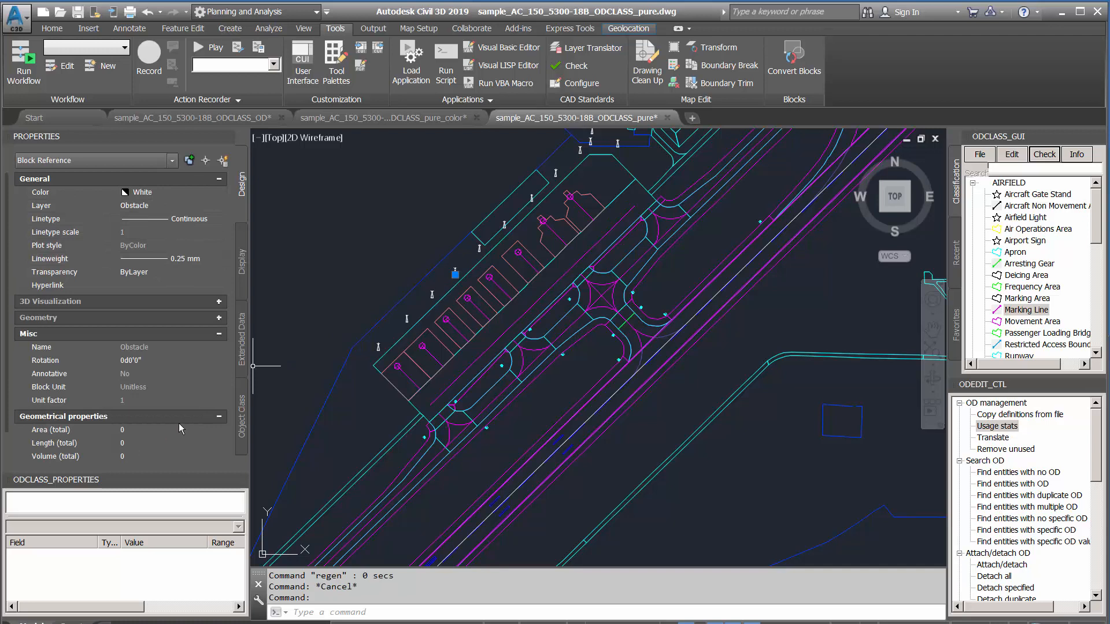
left_click(219, 335)
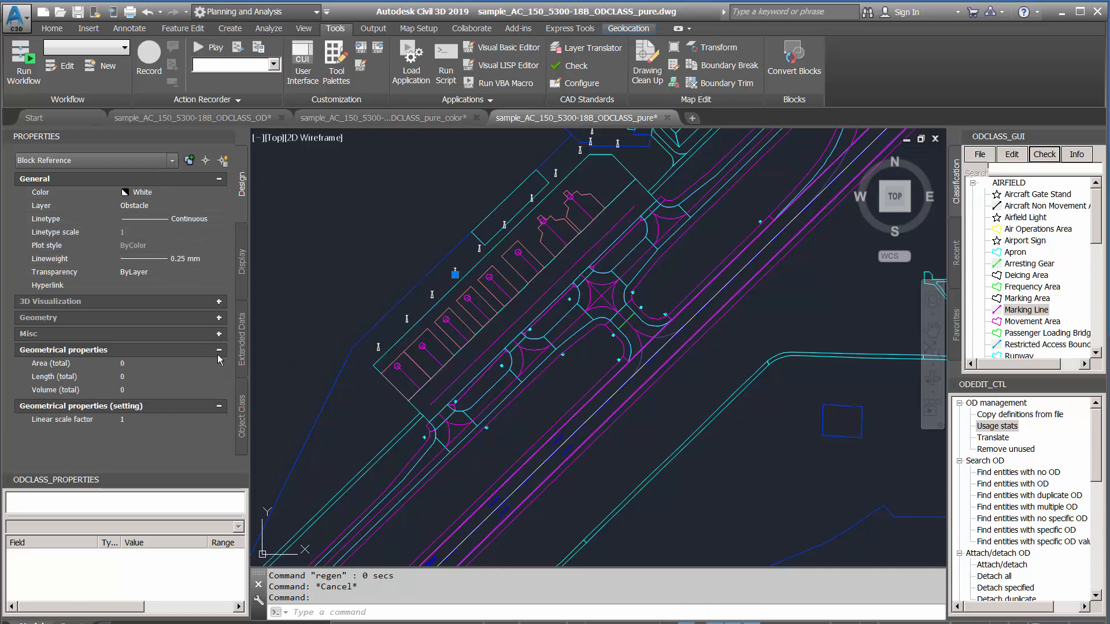
left_click(220, 350)
left_click(219, 367)
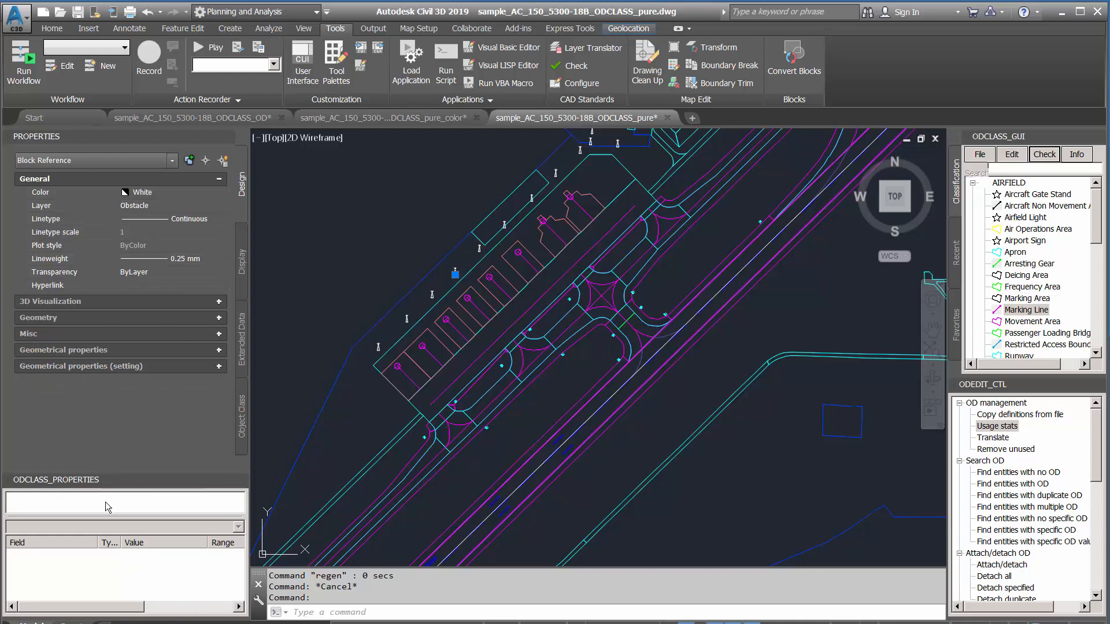
Select all blocks similar to the obstacle symbol and define them as the AIRSPACE class Obstacle, attaching OD without assigning graphical properties.
right_click(353, 269)
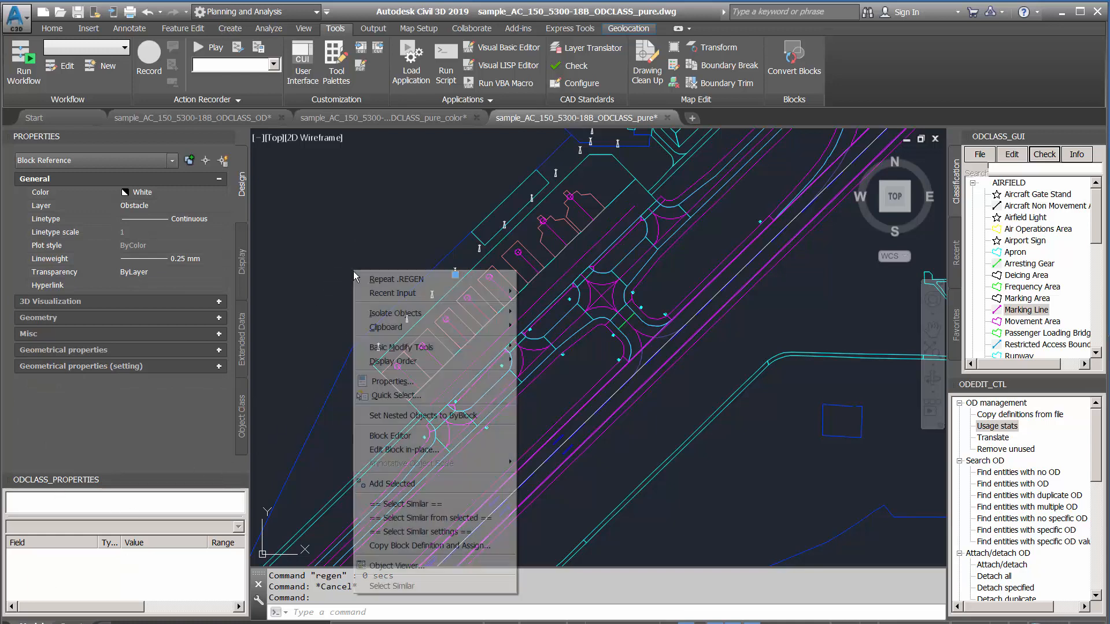
left_click(392, 504)
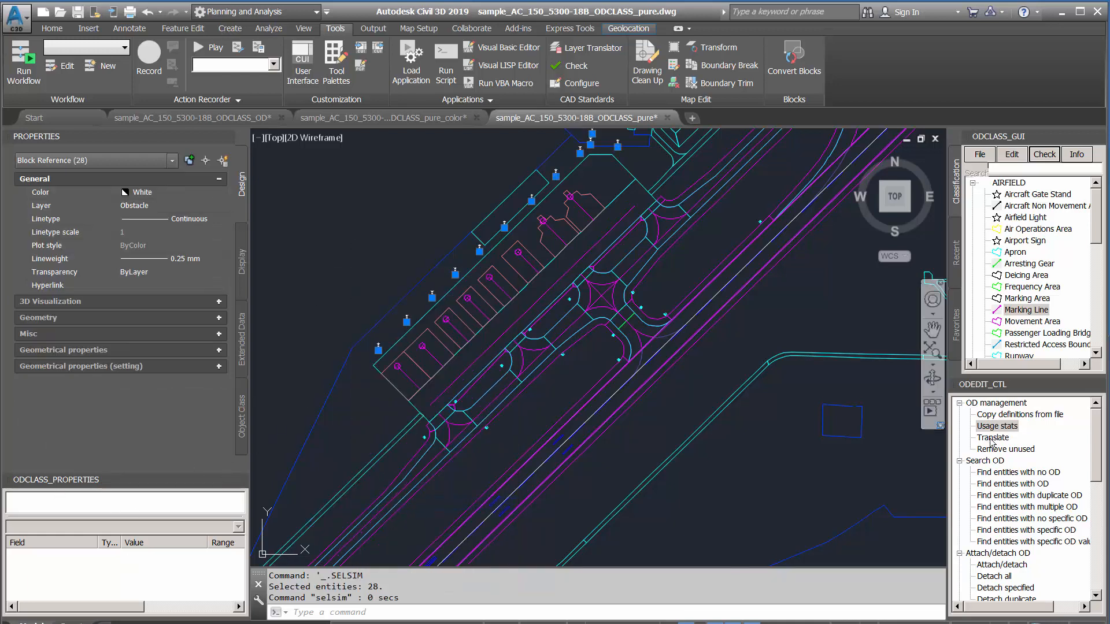
left_click_drag(1097, 222, 1096, 309)
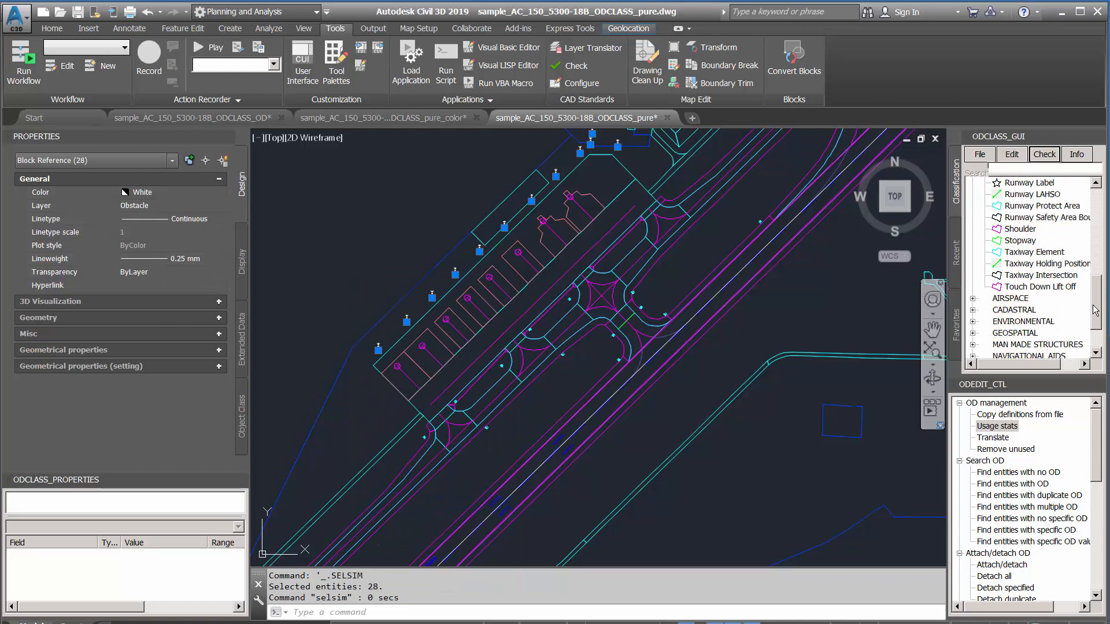
left_click(973, 299)
left_click(1020, 324)
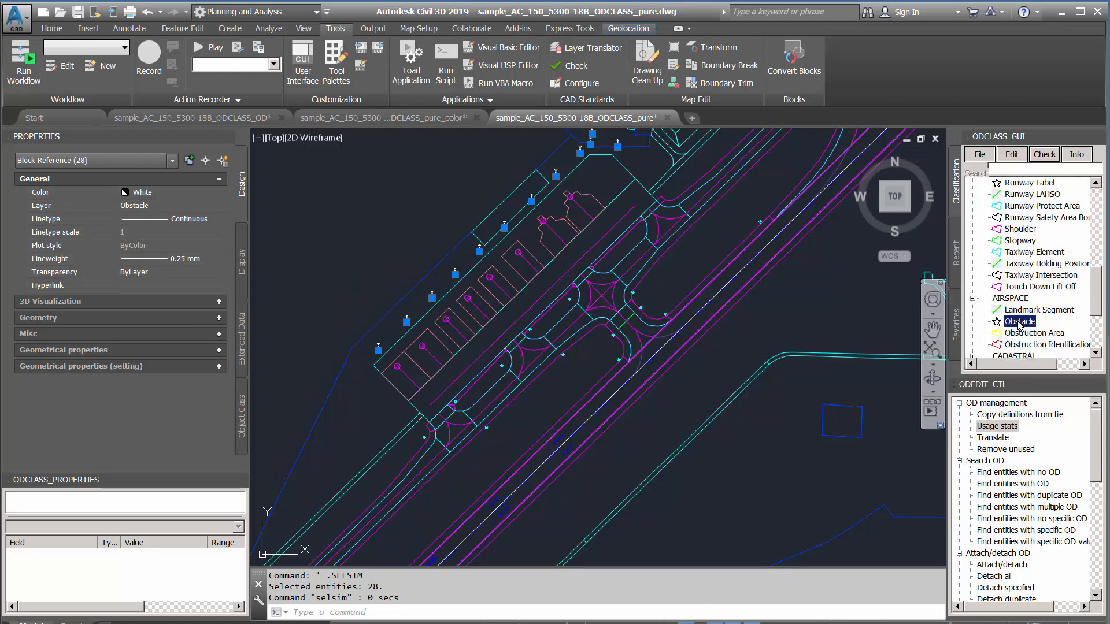
right_click(1020, 324)
left_click(1002, 298)
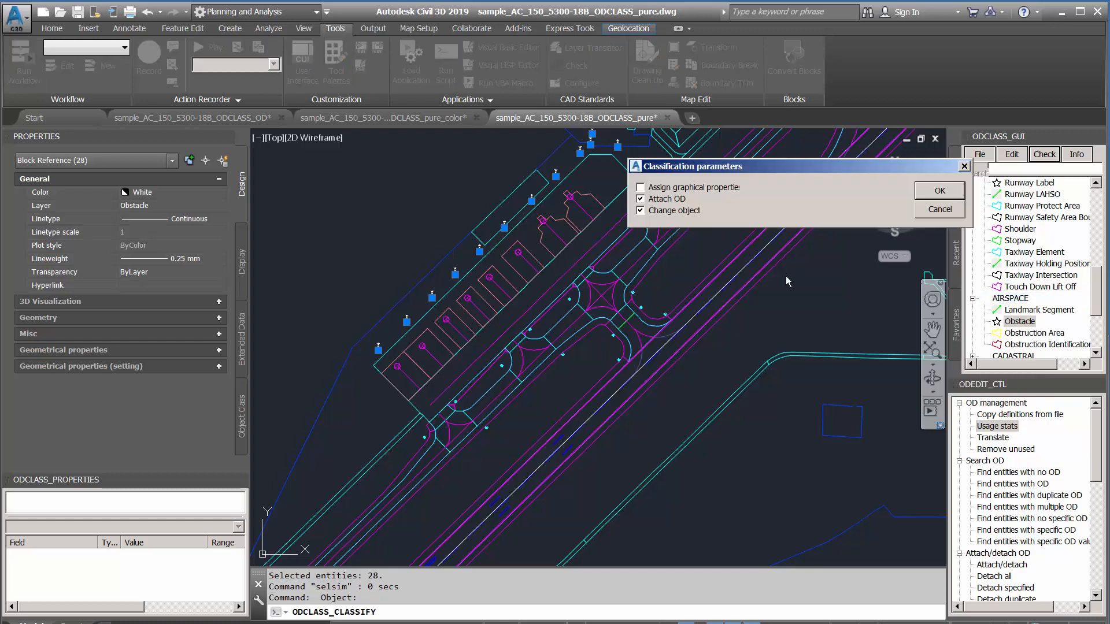
left_click(939, 192)
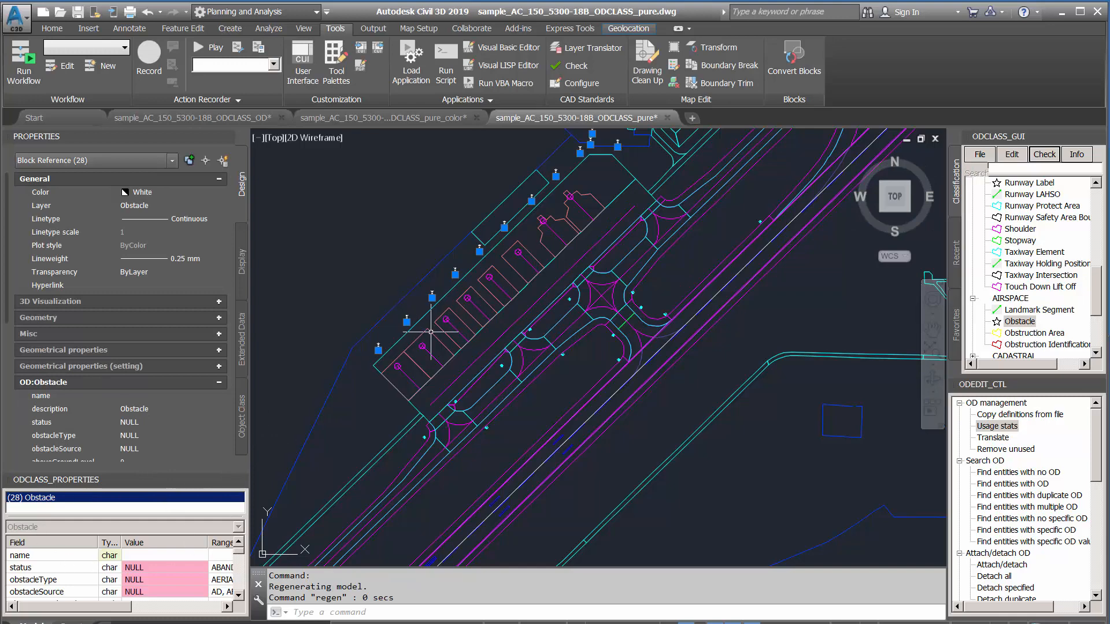
key("Escape")
Find the remaining foreign objects in the drawing and define them as Marking Line, attaching OD without assigning graphical properties.
scroll(441, 377, "down", 3)
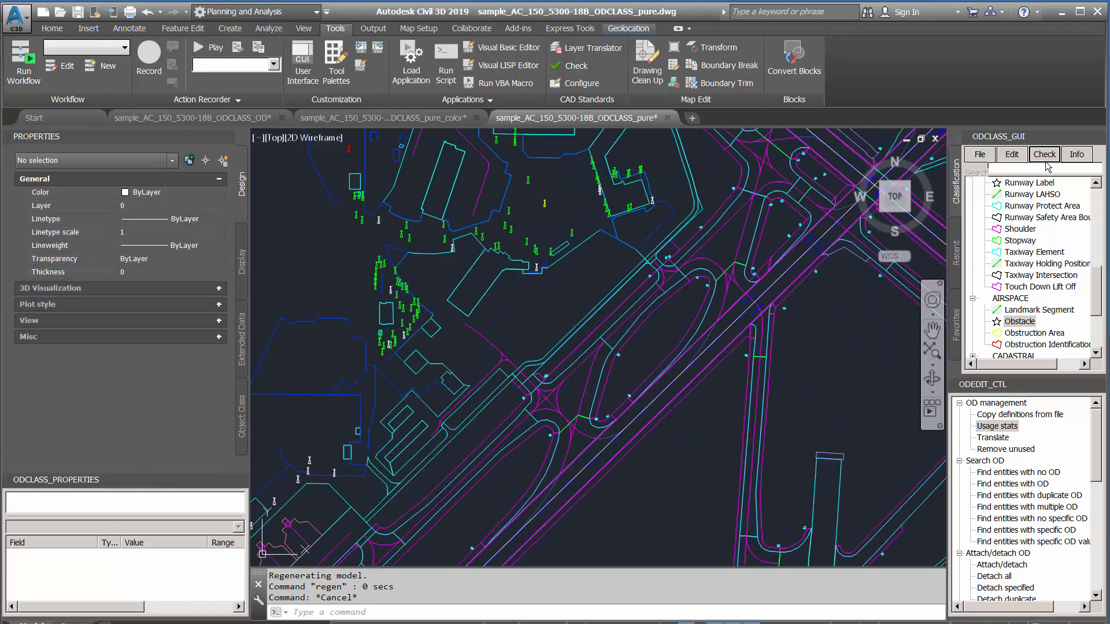
key("ctrl+z")
left_click(1045, 155)
left_click(1004, 280)
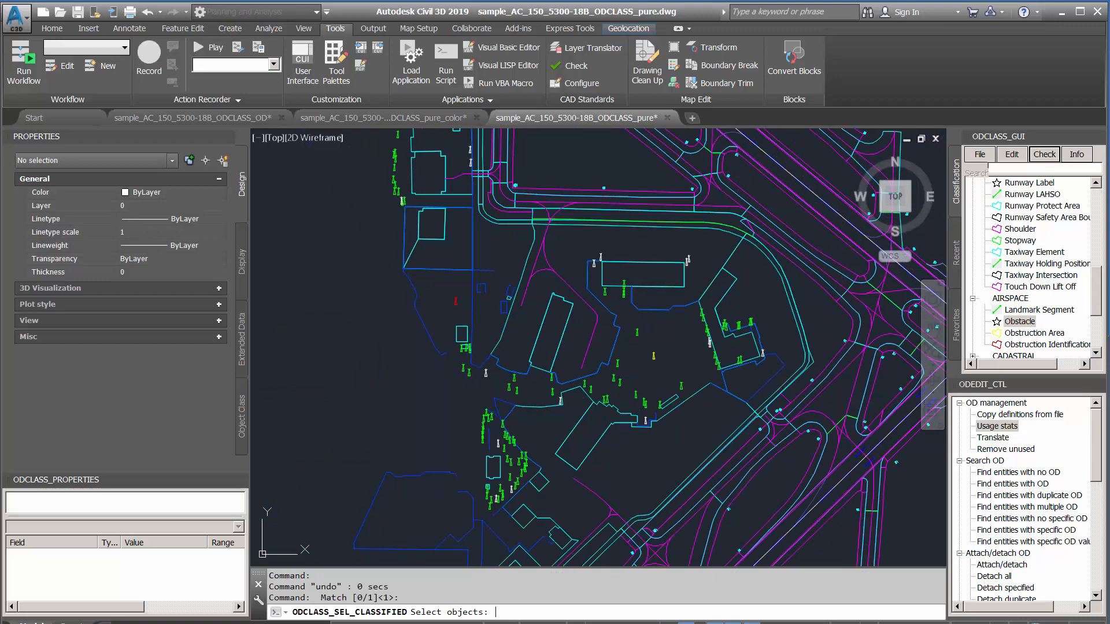
mouse_move(773, 346)
middle_mouse_down()
mouse_move(527, 333)
mouse_move(528, 349)
middle_mouse_up()
mouse_move(442, 215)
middle_mouse_down()
mouse_move(583, 385)
mouse_move(404, 254)
mouse_move(355, 132)
middle_mouse_up()
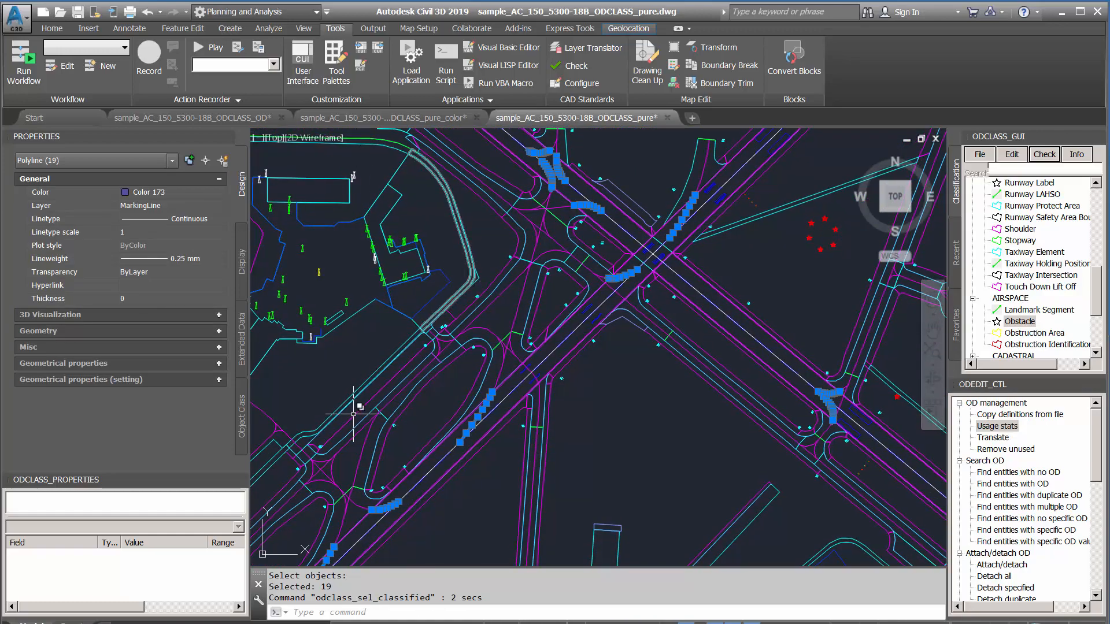
left_click_drag(1096, 283, 1105, 203)
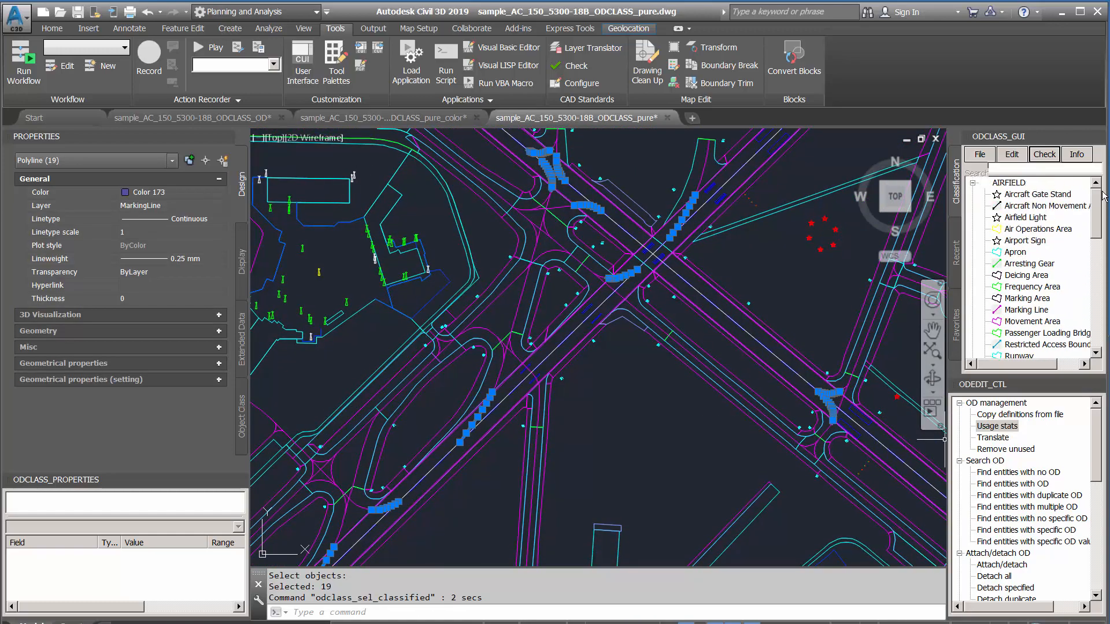
left_click(1026, 310)
right_click(1026, 310)
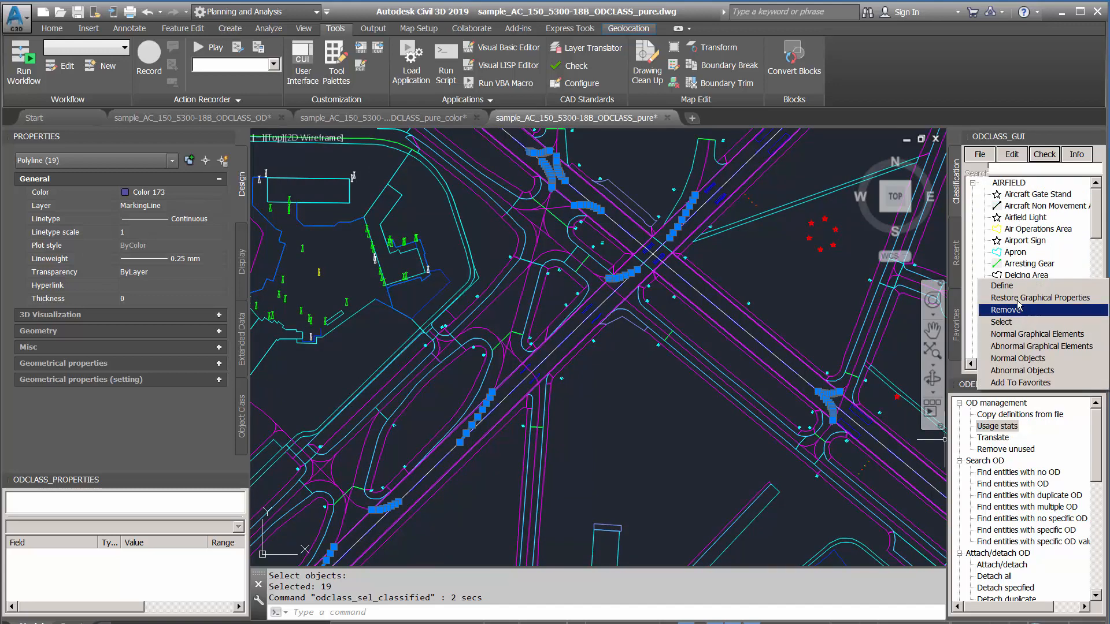
left_click(995, 287)
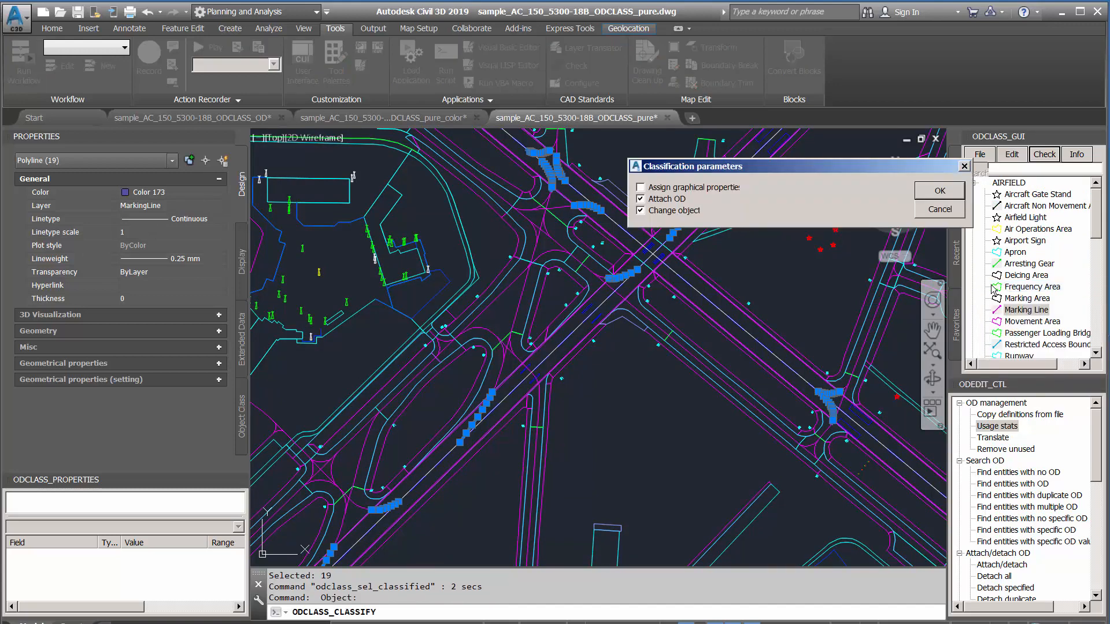
left_click(954, 190)
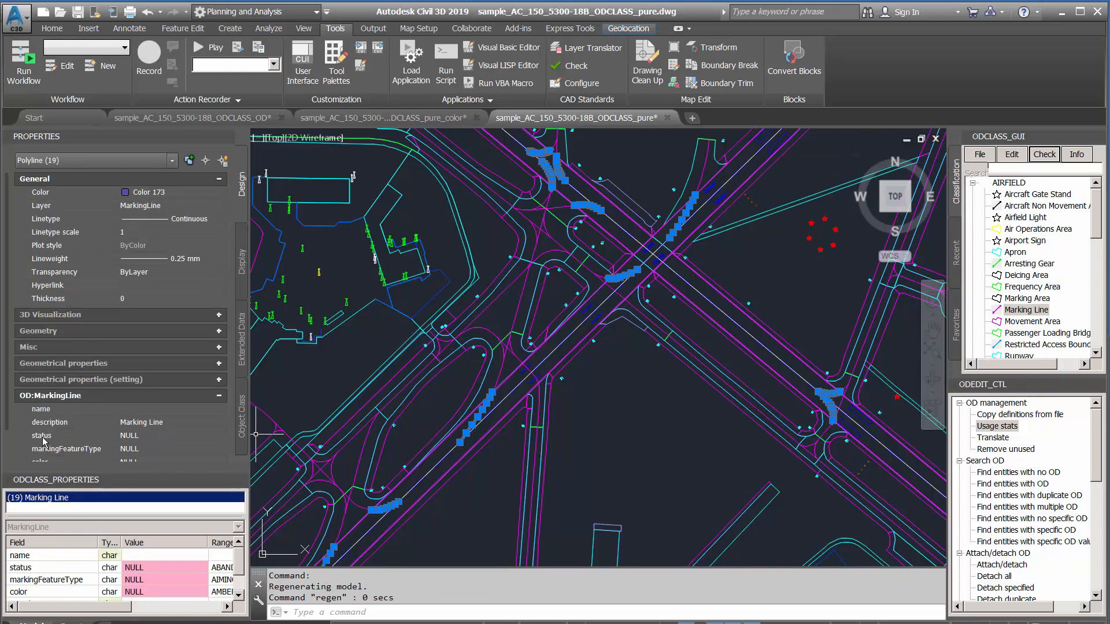
key("Escape")
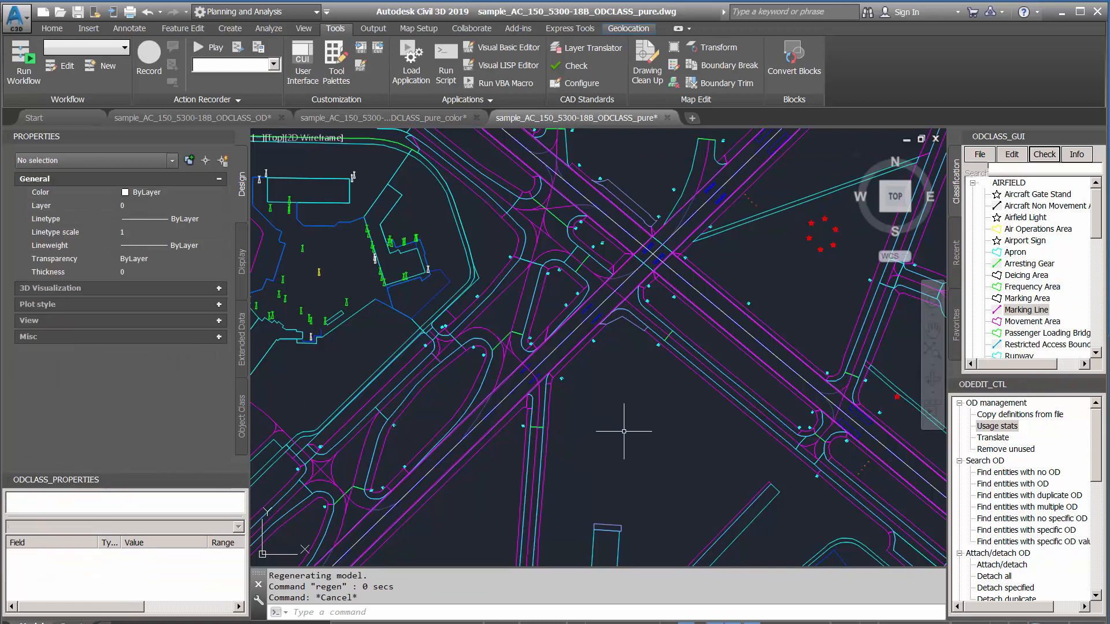
Run the Foreign Objects check again on the whole drawing to look for objects still unclassified.
left_click(1044, 154)
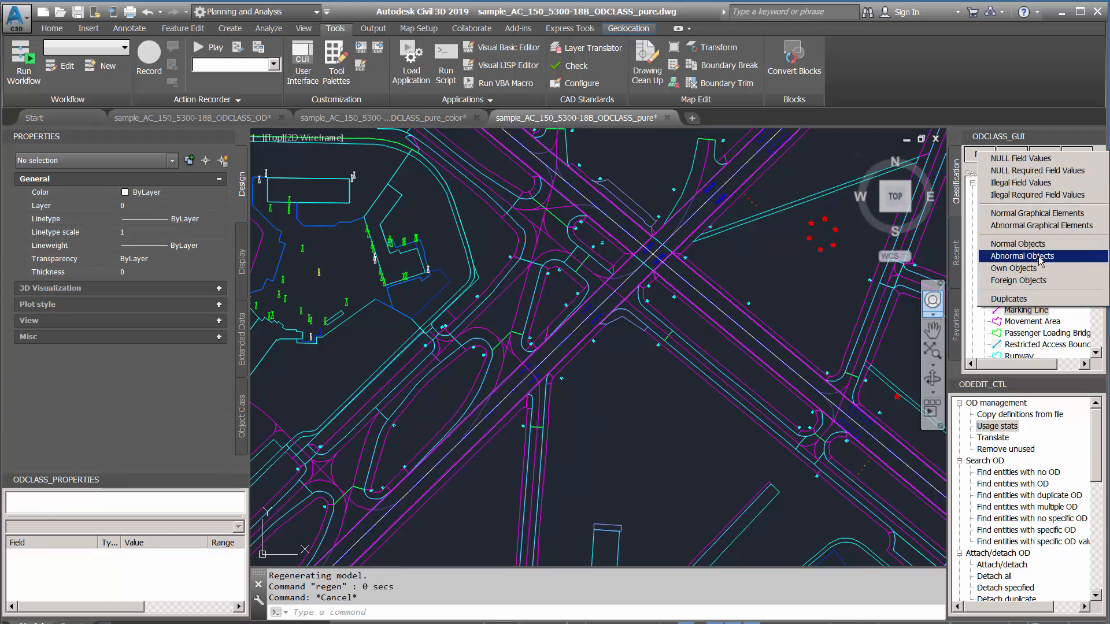
left_click(1032, 281)
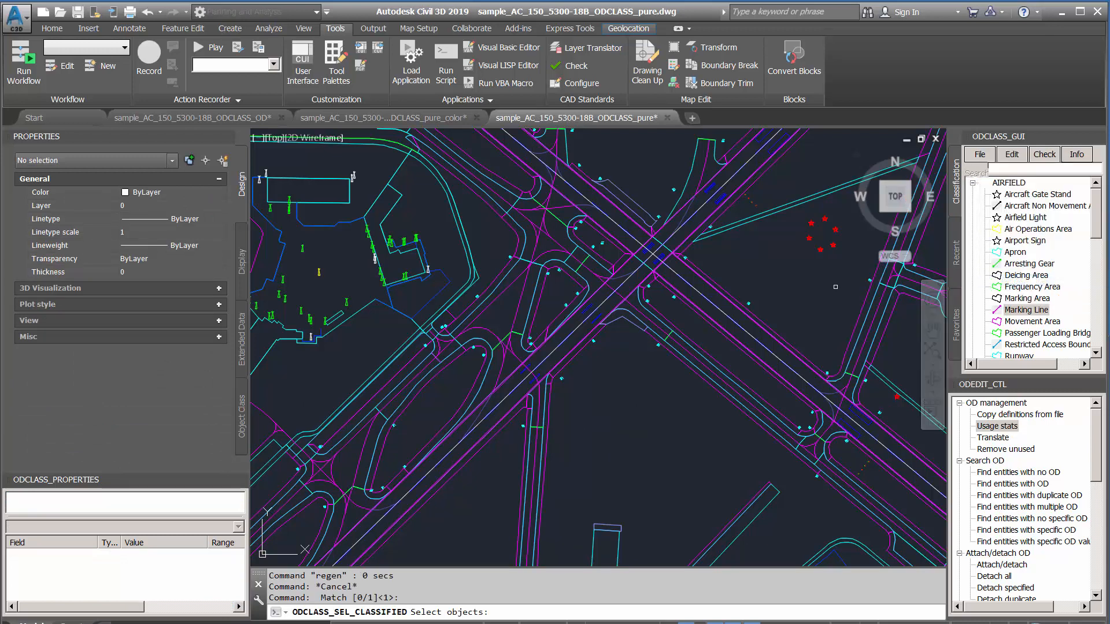
key("Return")
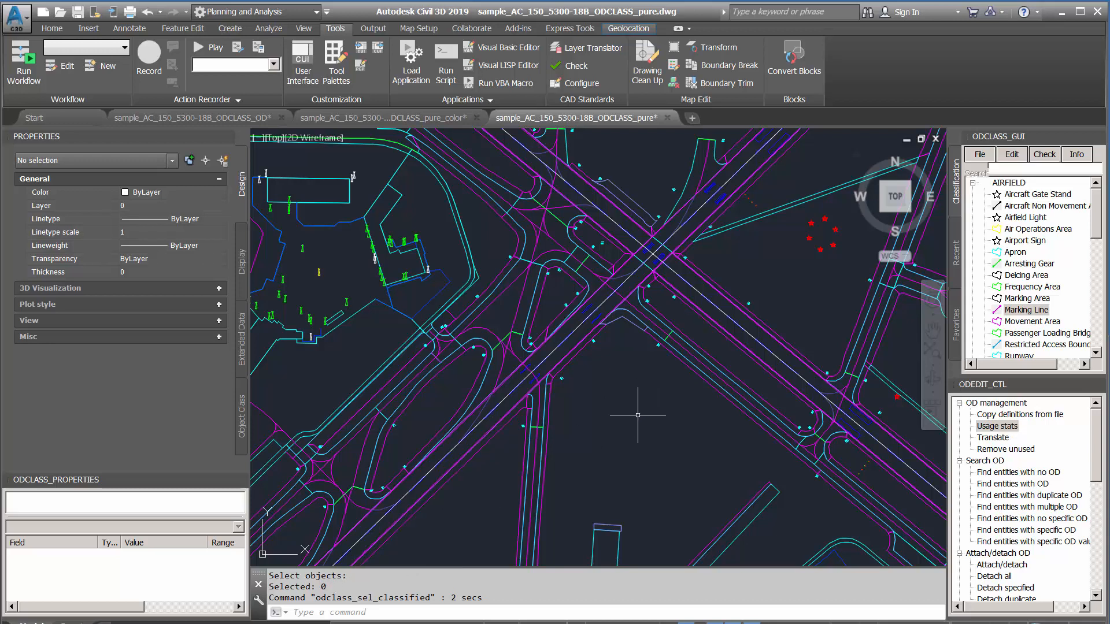
key("Escape")
key("Escape")
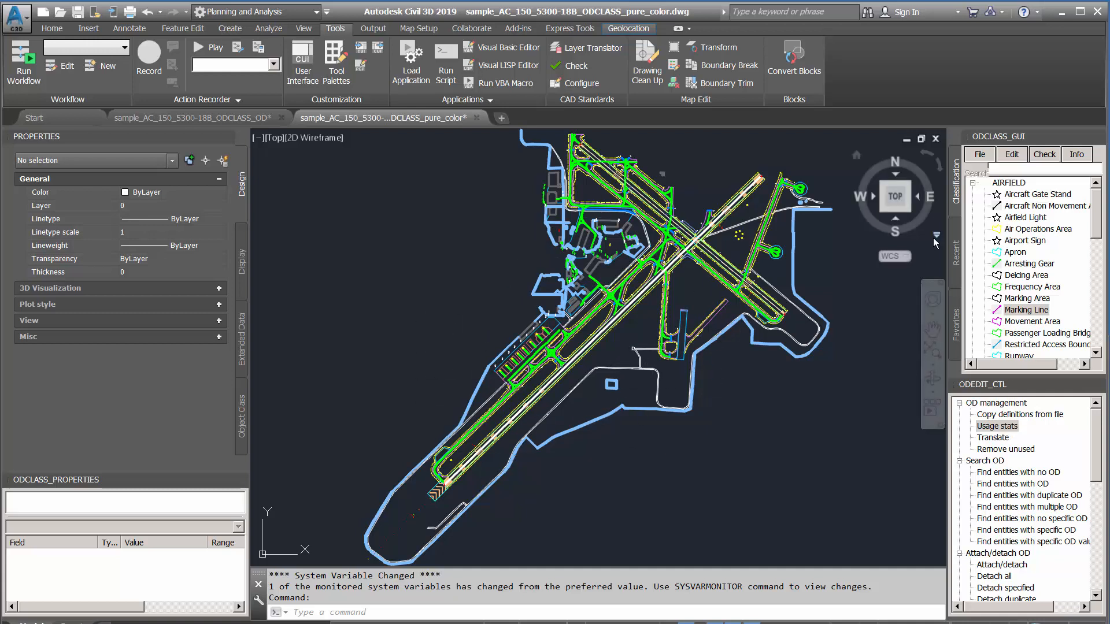
Load the class description AC_150_5300-18B_ODCLASS_descr_color.txt for the pure_color sample drawing.
left_click(981, 156)
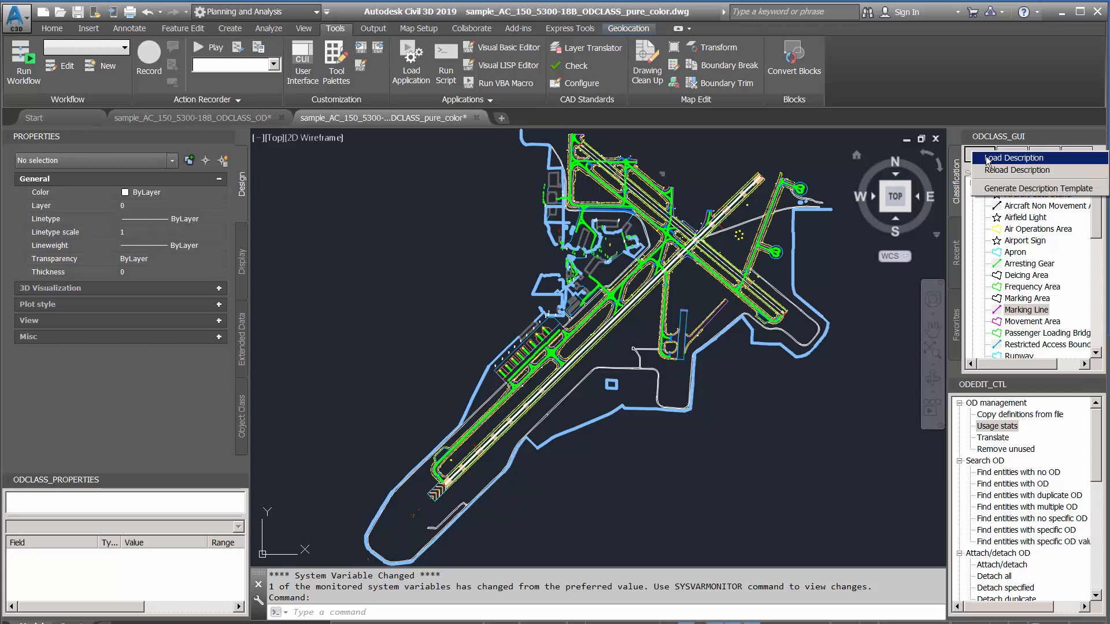
left_click(995, 159)
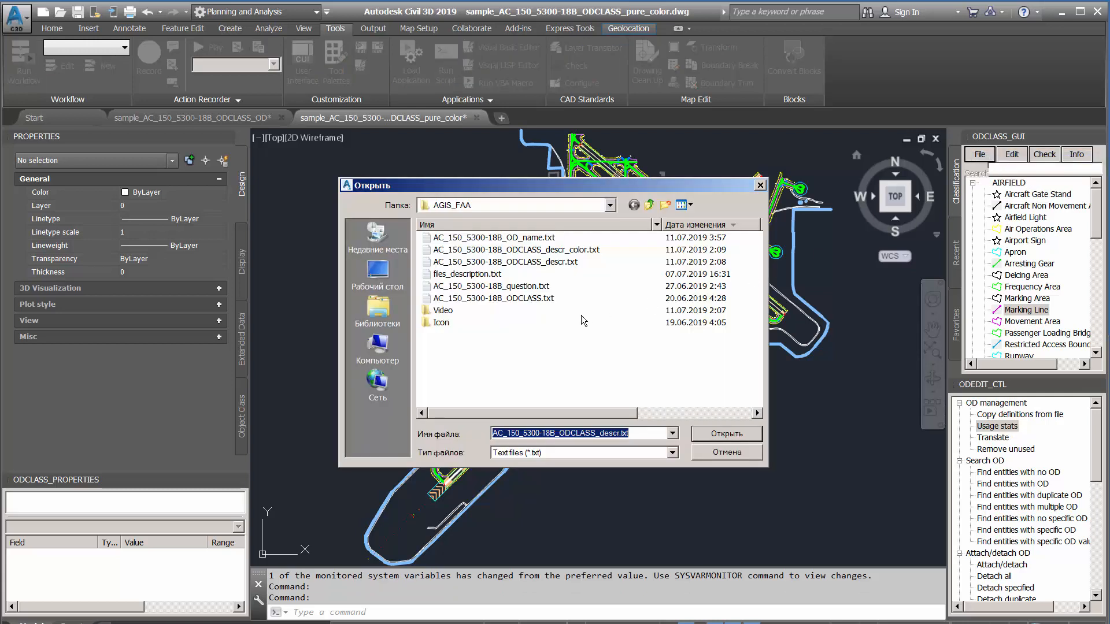
left_click(574, 252)
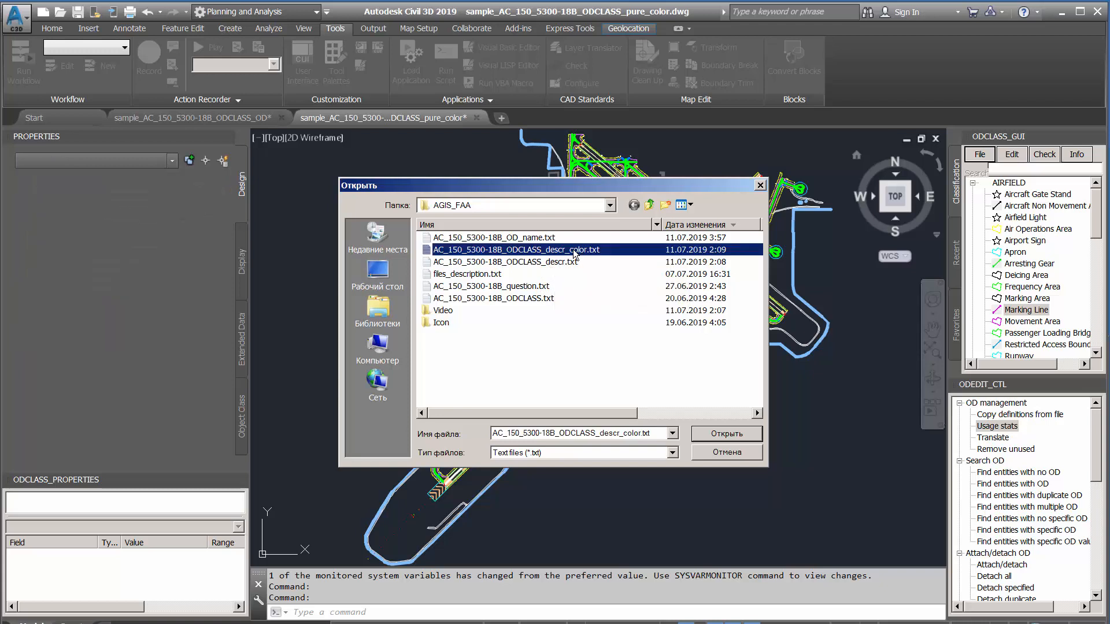
double_click(574, 252)
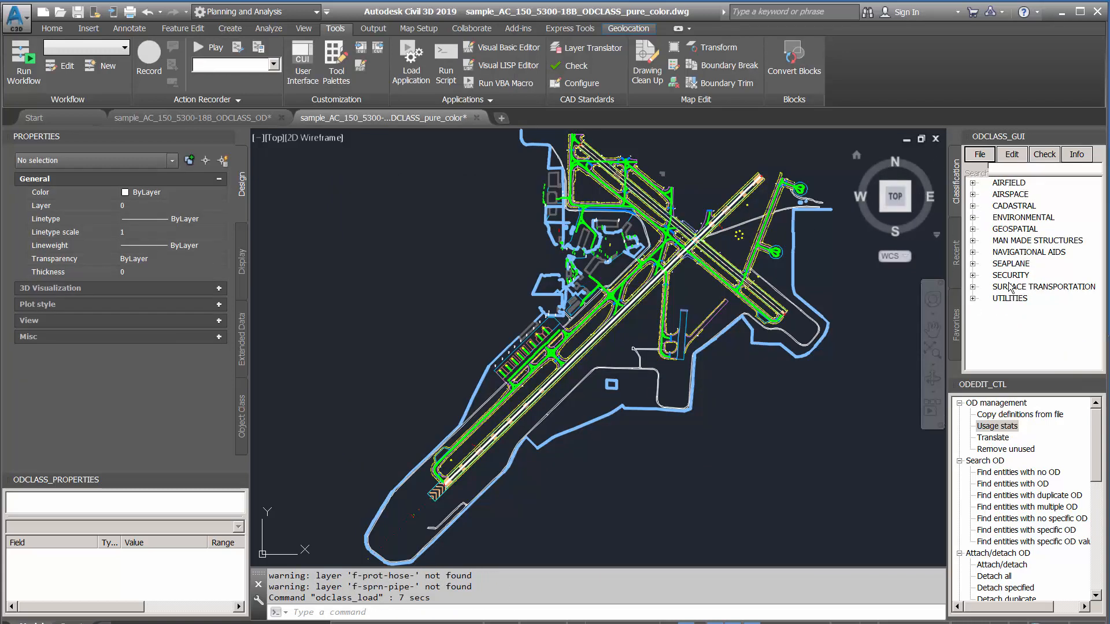
Review the object data usage statistics of the pure_color drawing, including the Object Data entry.
double_click(992, 428)
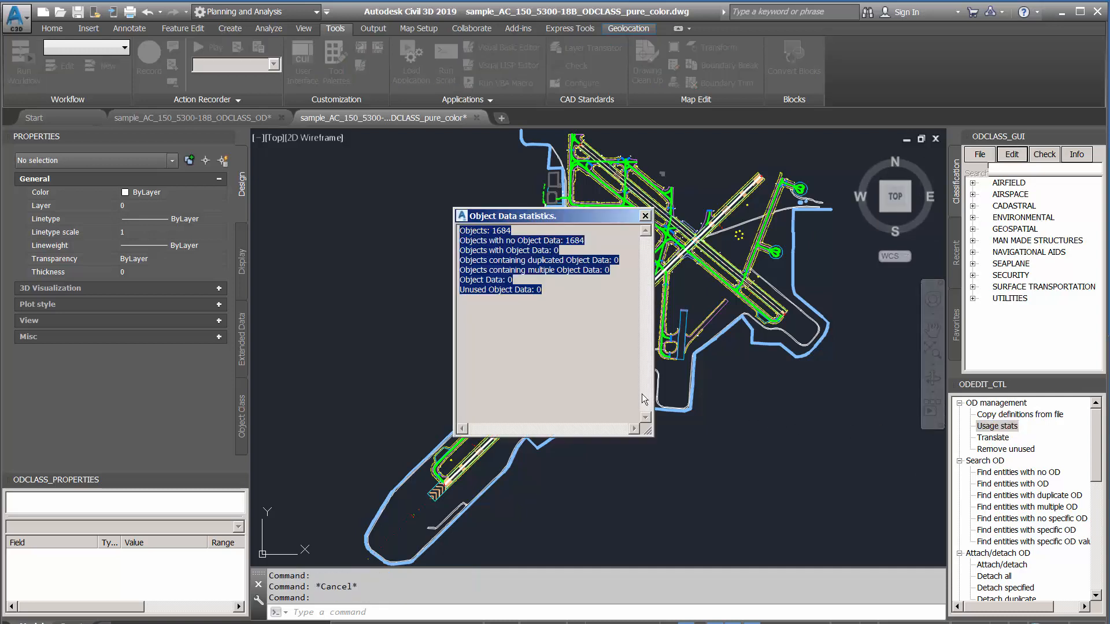
left_click(519, 280)
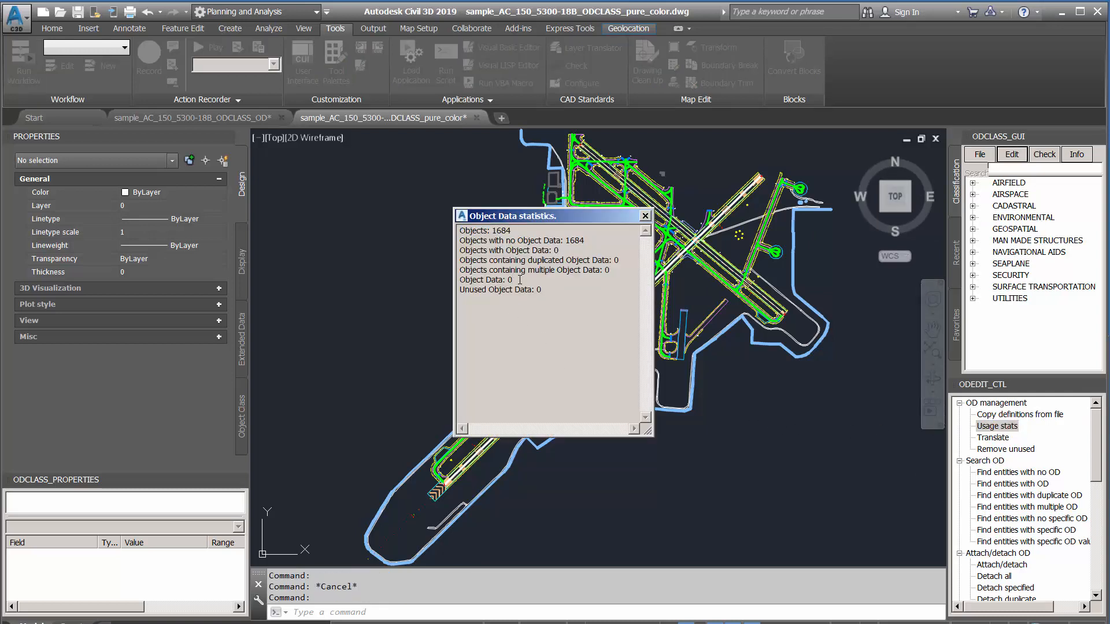
left_click_drag(520, 280, 459, 278)
key("Escape")
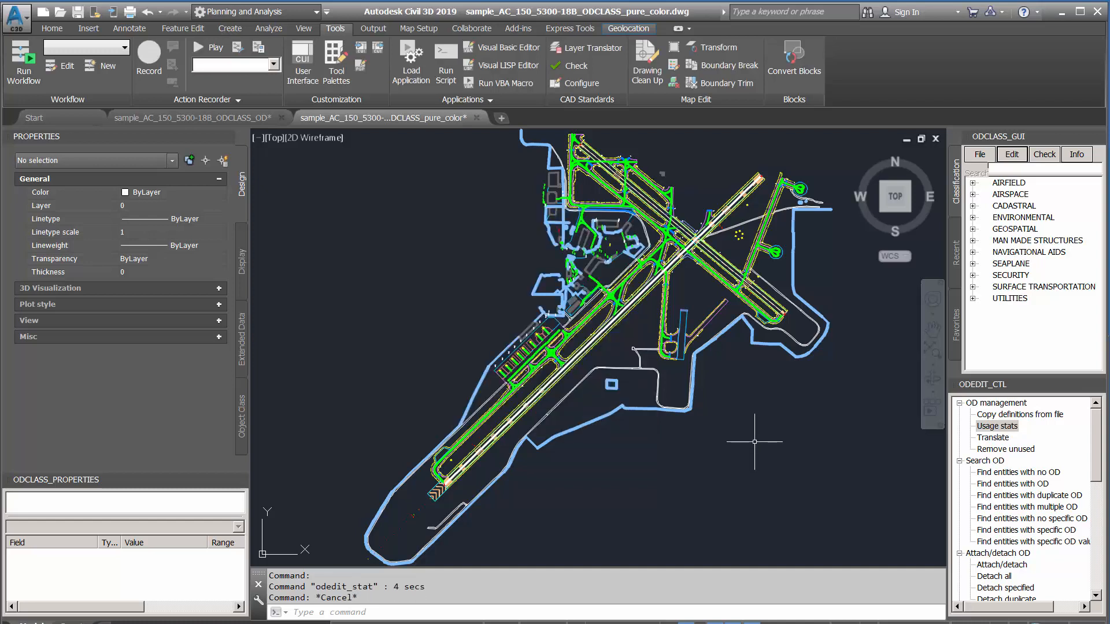
Switch to Notepad++ and examine the Marking Line definition in the color description file, including its main and alternative layers and its color.
key("alt+Tab")
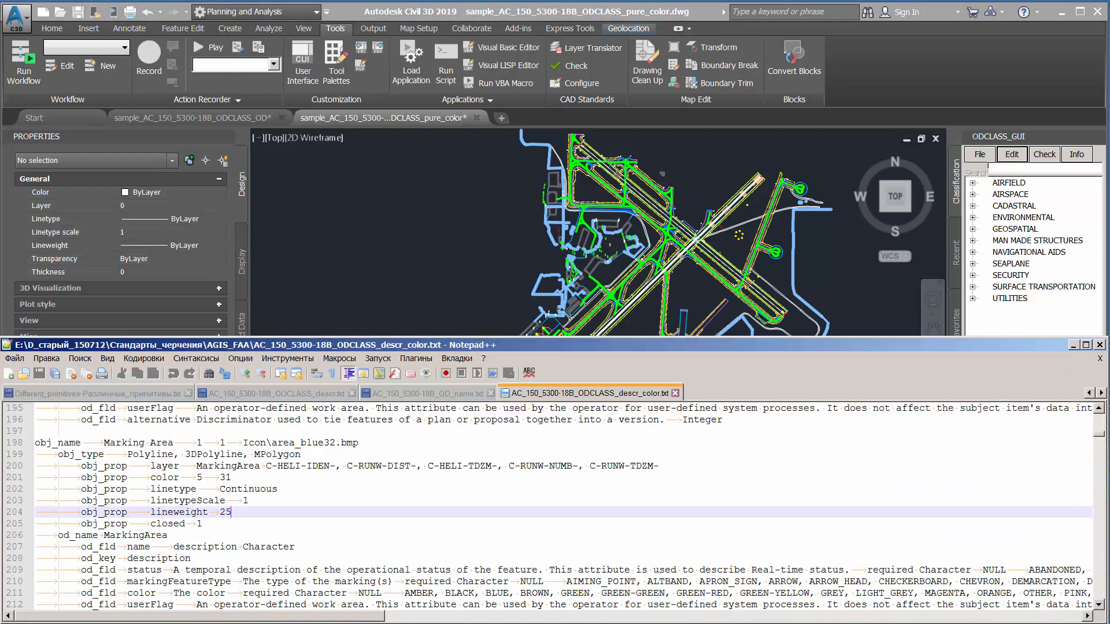
left_click(306, 539)
scroll(308, 541, "down", 5)
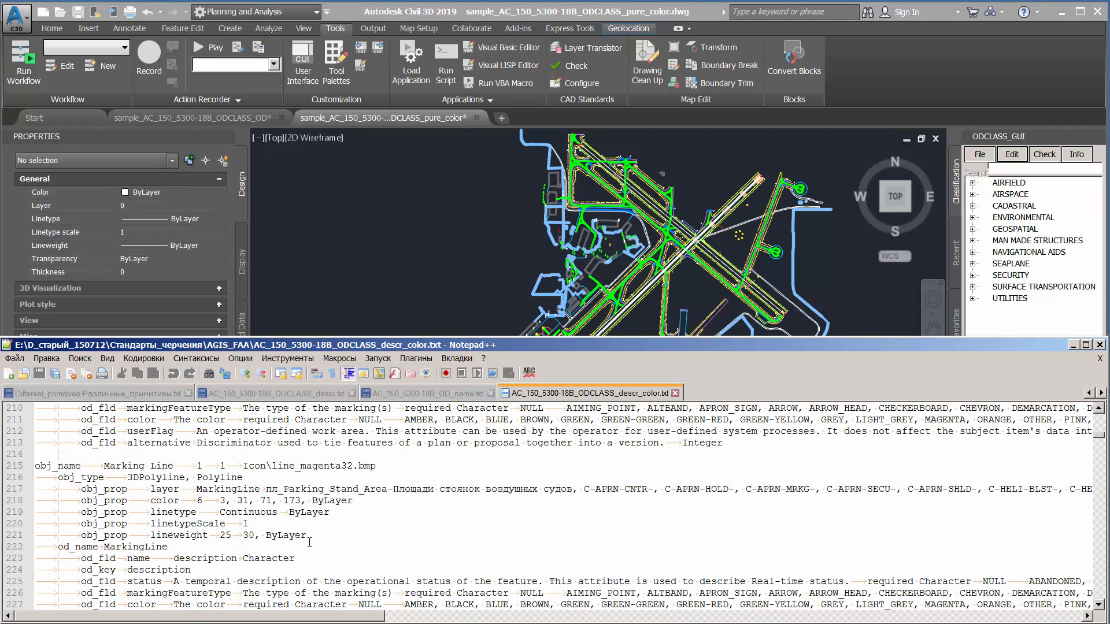
scroll(267, 535, "down", 1)
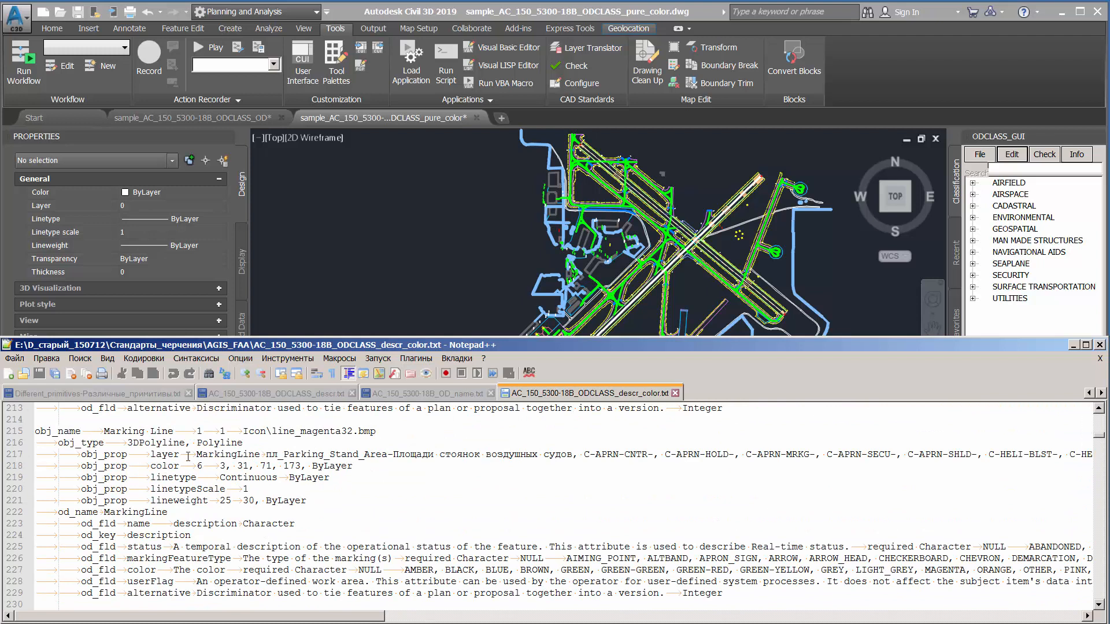
double_click(218, 456)
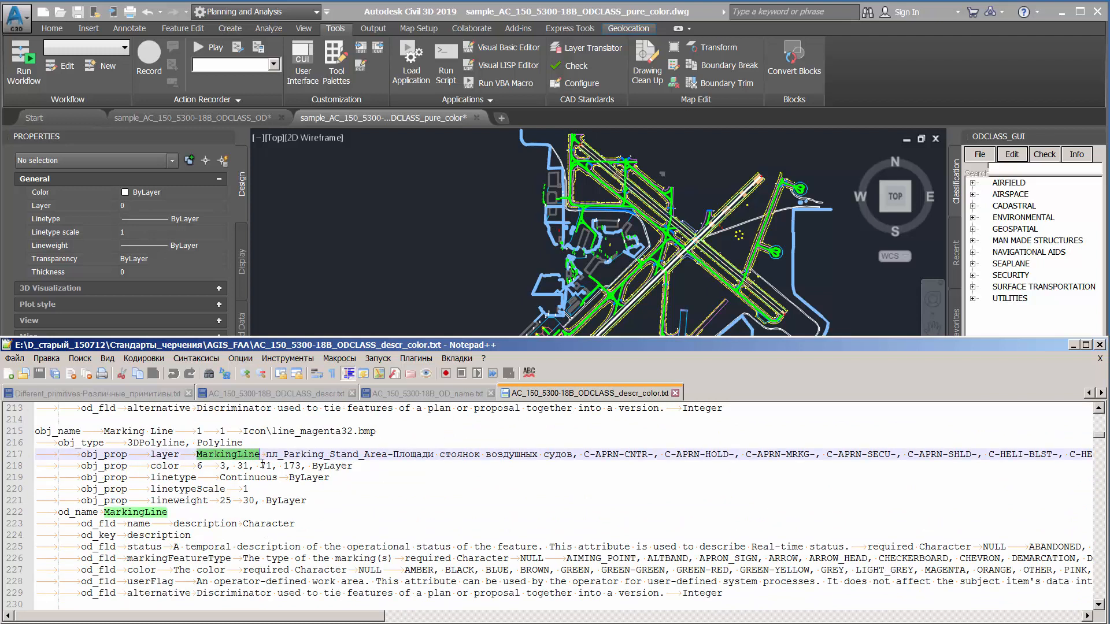
left_click_drag(267, 455, 1058, 459)
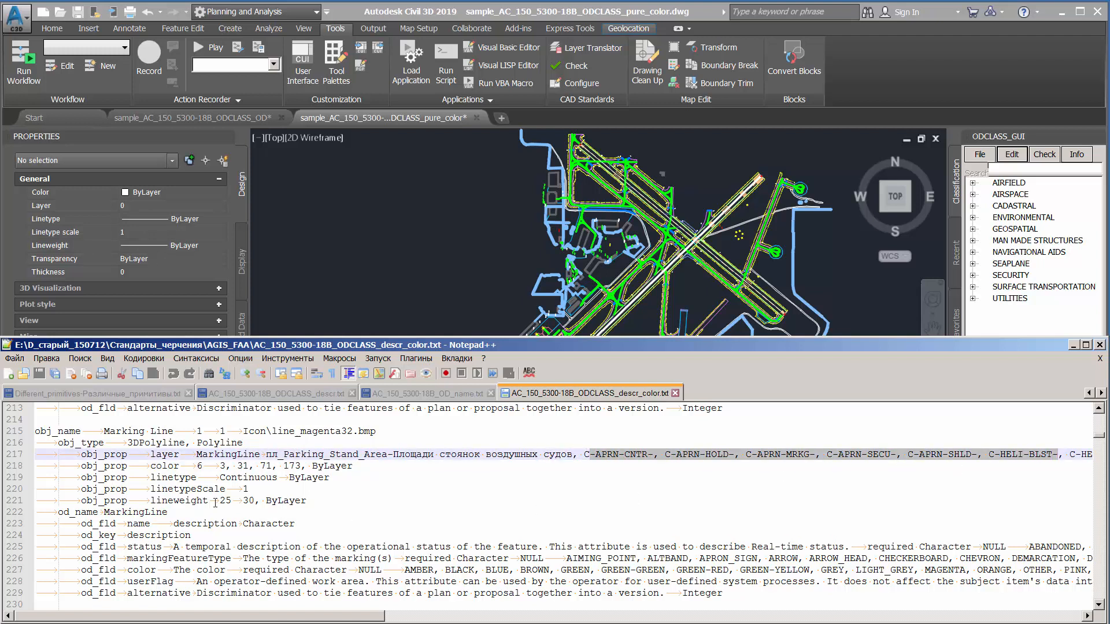
left_click(198, 466)
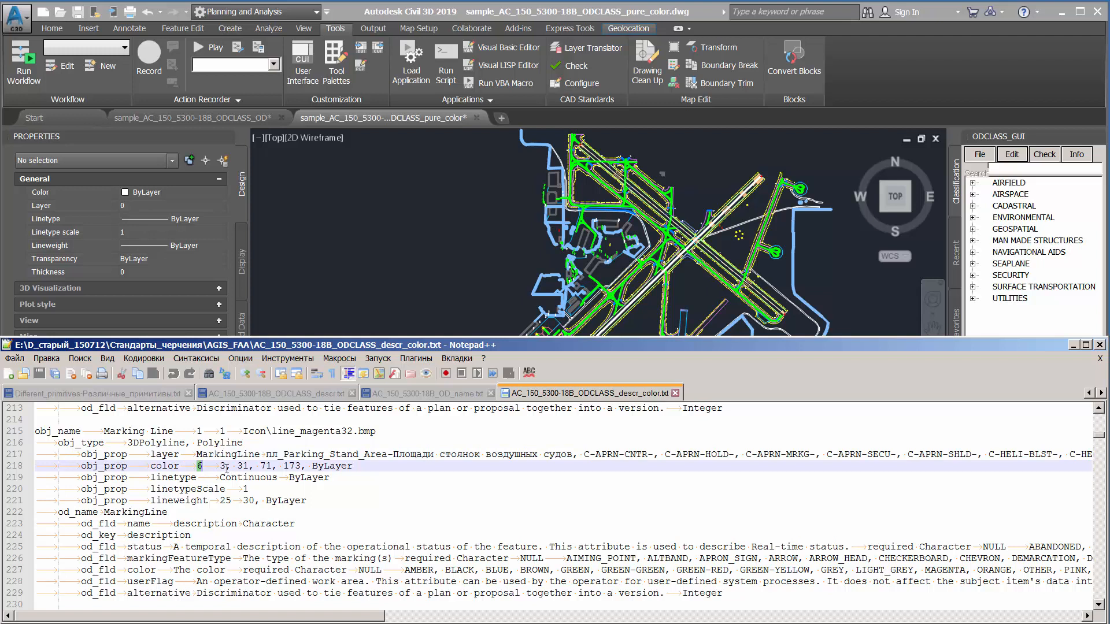
Examine the Marking Line definition's alternative colors, its linetype with the ByLayer alternative, and its main and alternative lineweights.
left_click_drag(224, 466, 360, 466)
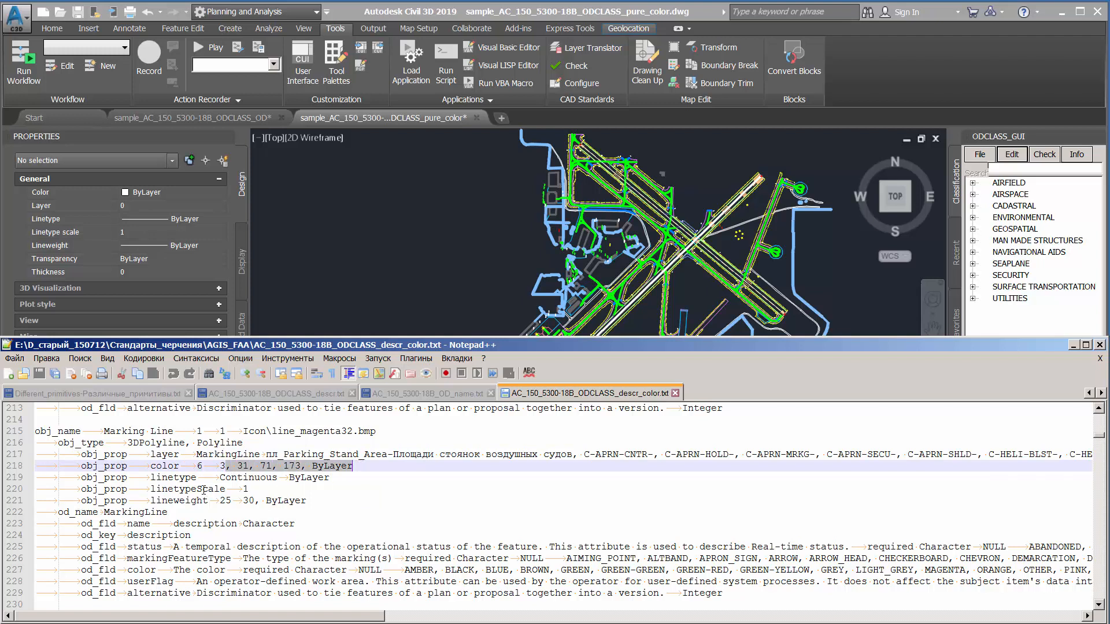
double_click(176, 477)
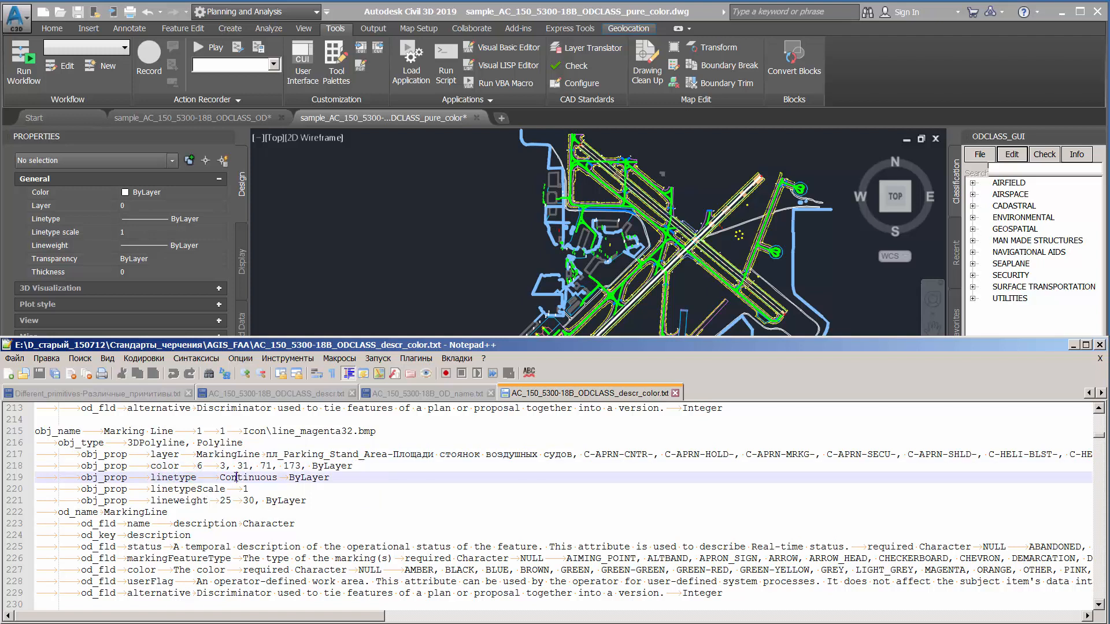
double_click(248, 478)
double_click(296, 477)
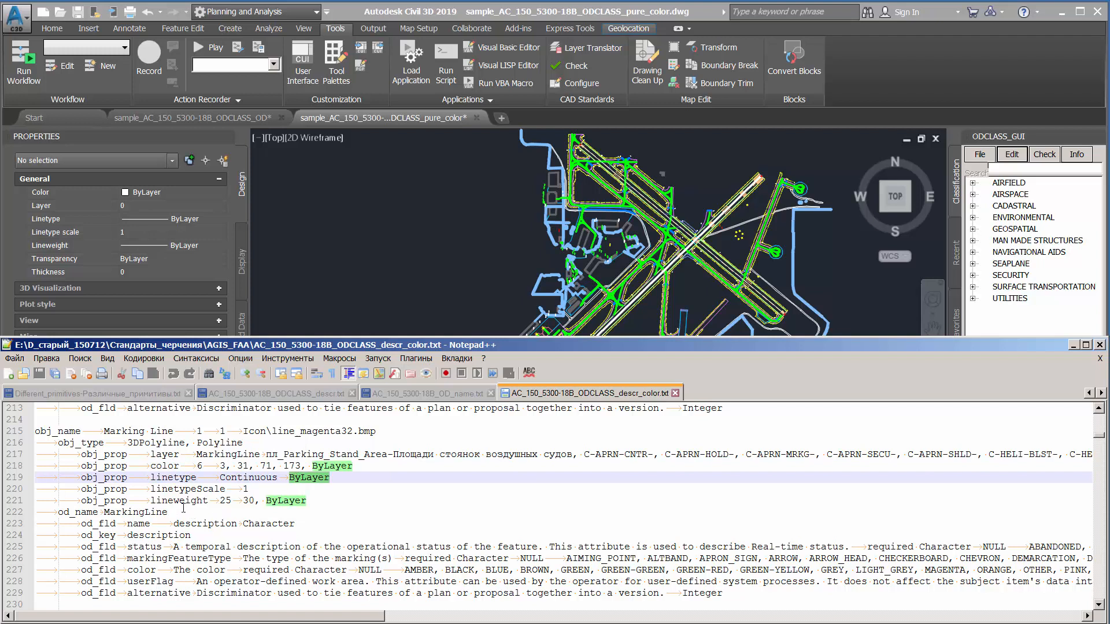
double_click(182, 500)
double_click(224, 500)
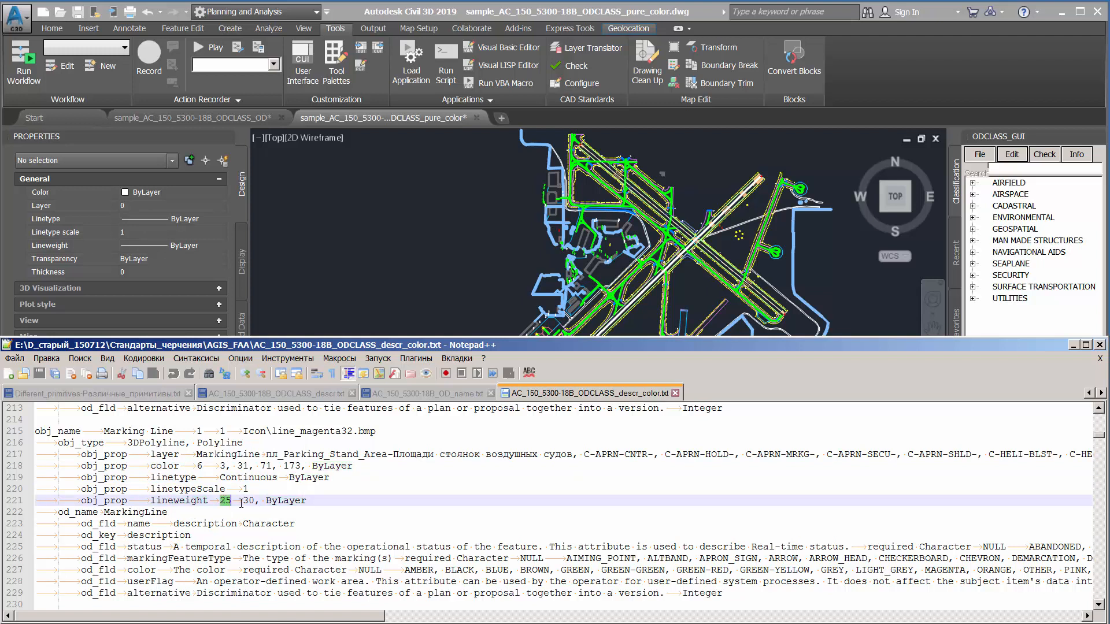
left_click_drag(243, 500, 312, 500)
left_click(322, 496)
Examine the main and alternative color values in the Marking Area definition of the color description file.
scroll(344, 508, "up", 5)
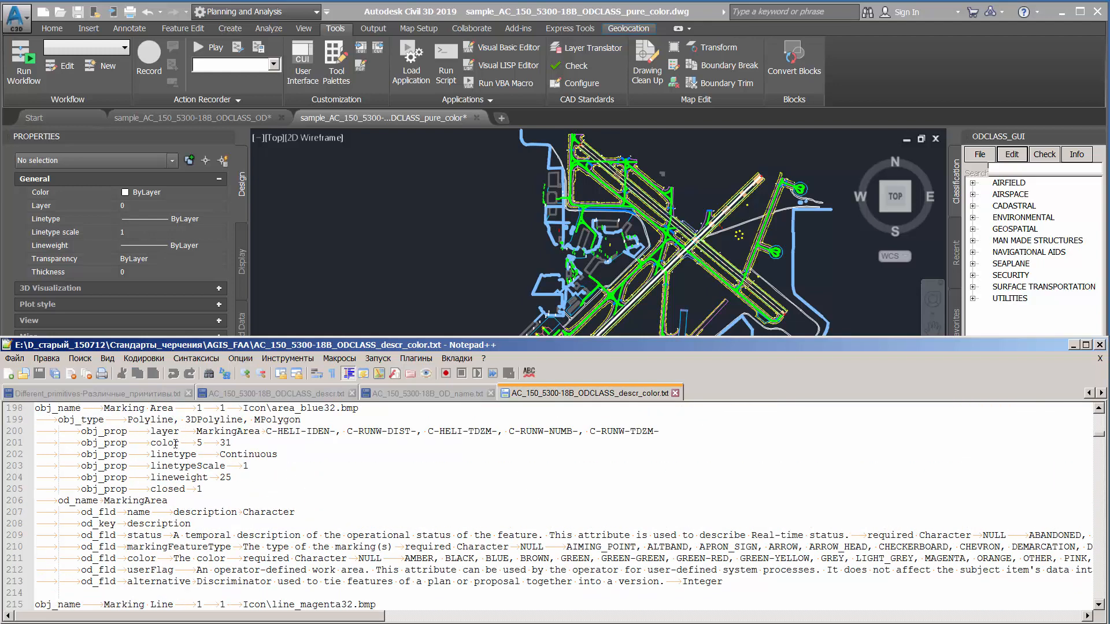
double_click(200, 443)
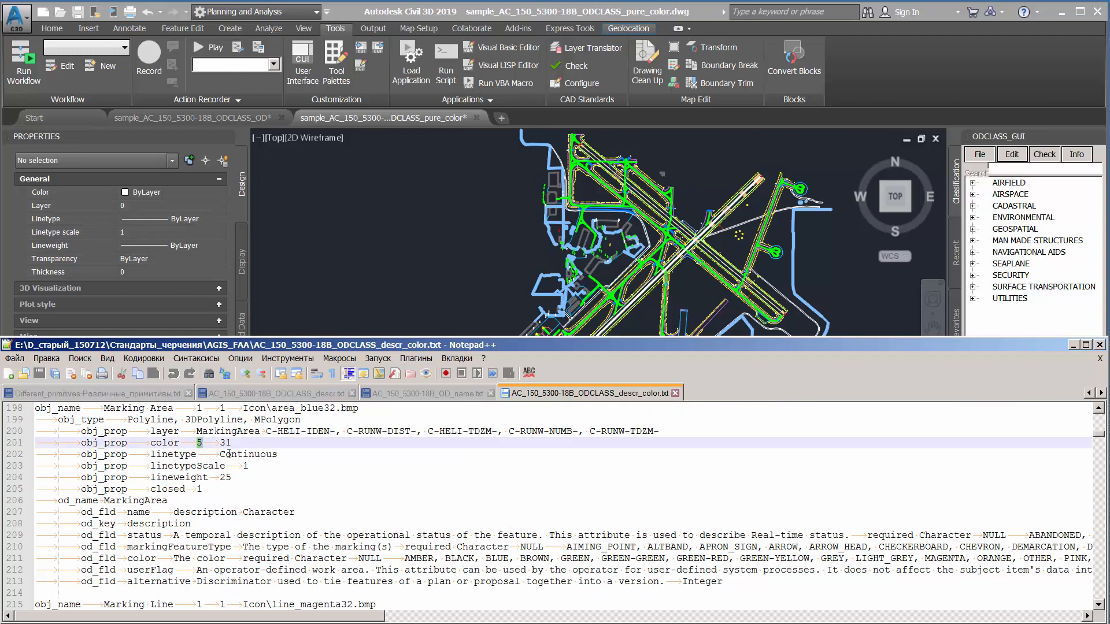
double_click(225, 443)
left_click(241, 444)
Switch back to Civil 3D and classify the pure_color drawing's objects automatically with the Define command.
left_click(434, 284)
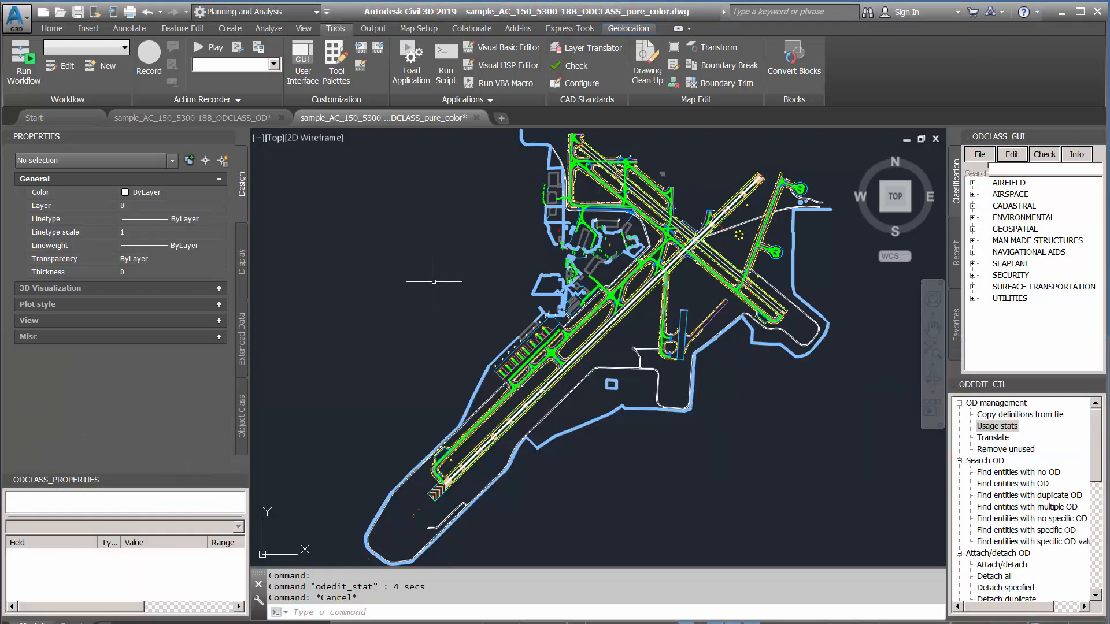
left_click(1011, 155)
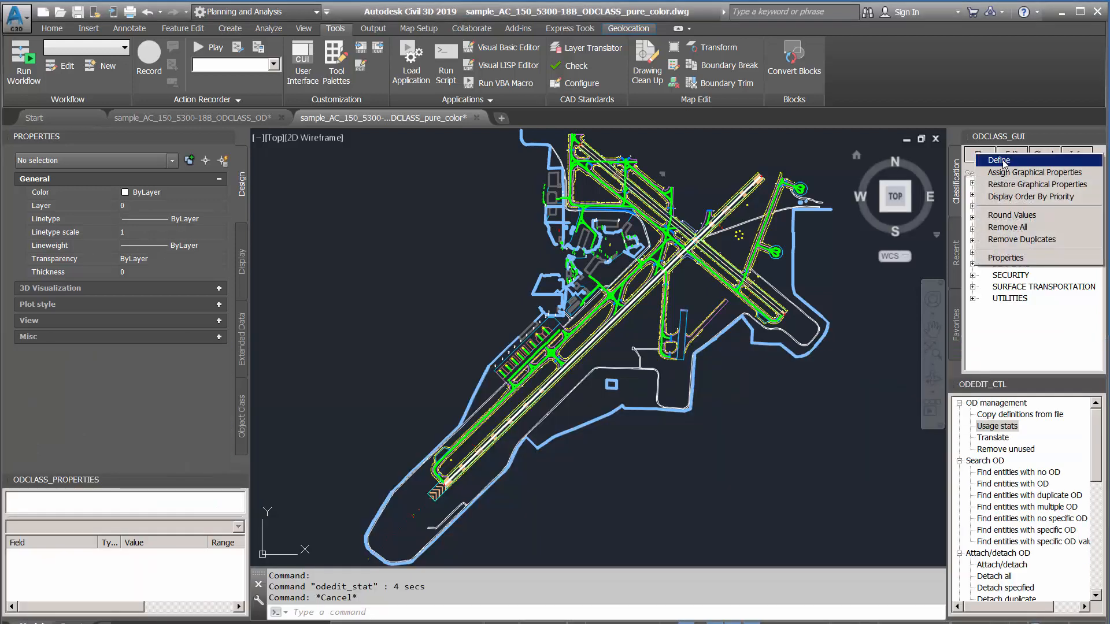
left_click(1003, 161)
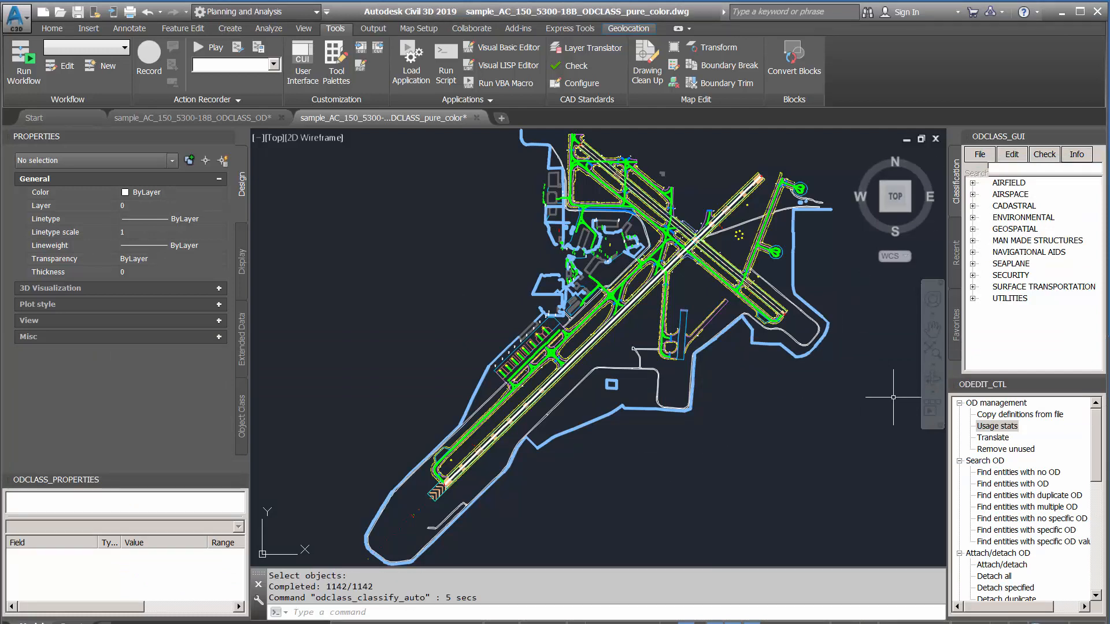
Review the object class statistics for the whole pure_color drawing and close the report.
left_click(1075, 154)
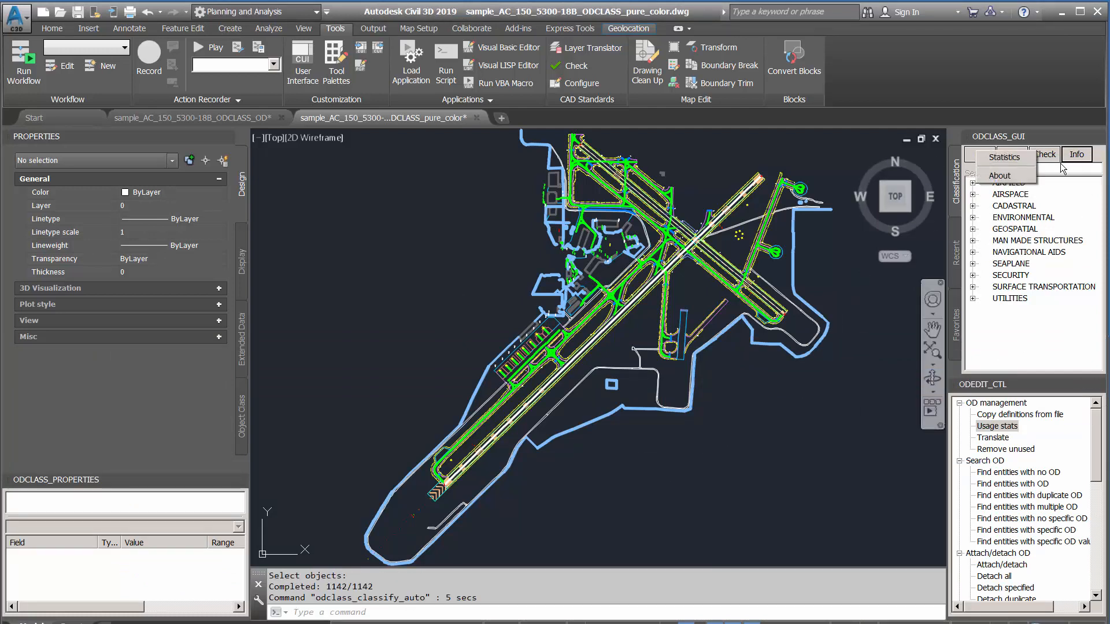
left_click(1004, 157)
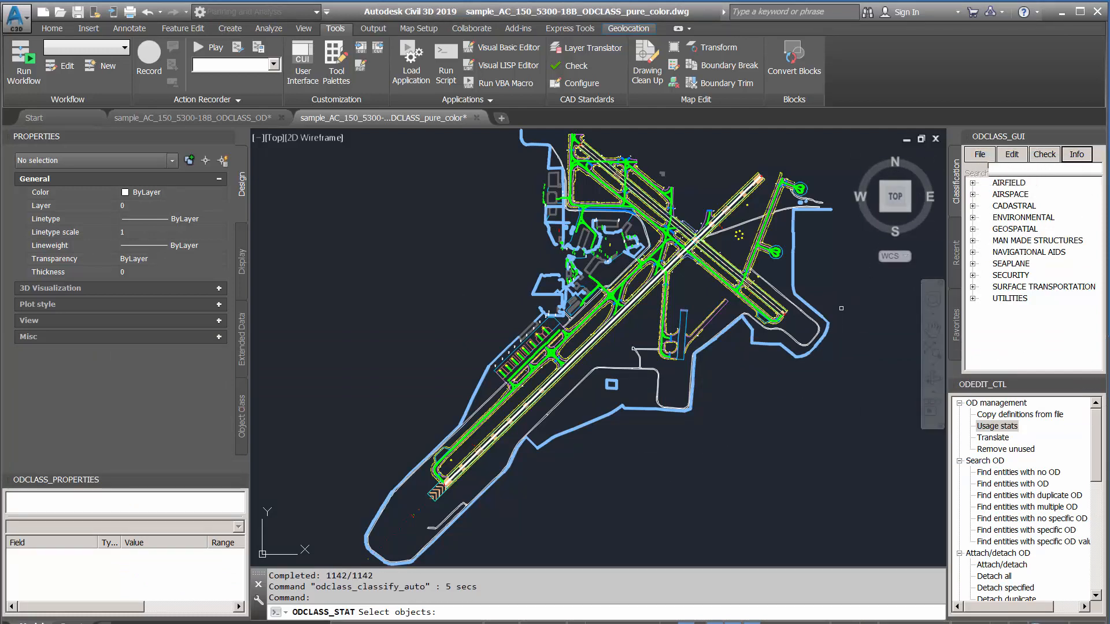
key("Return")
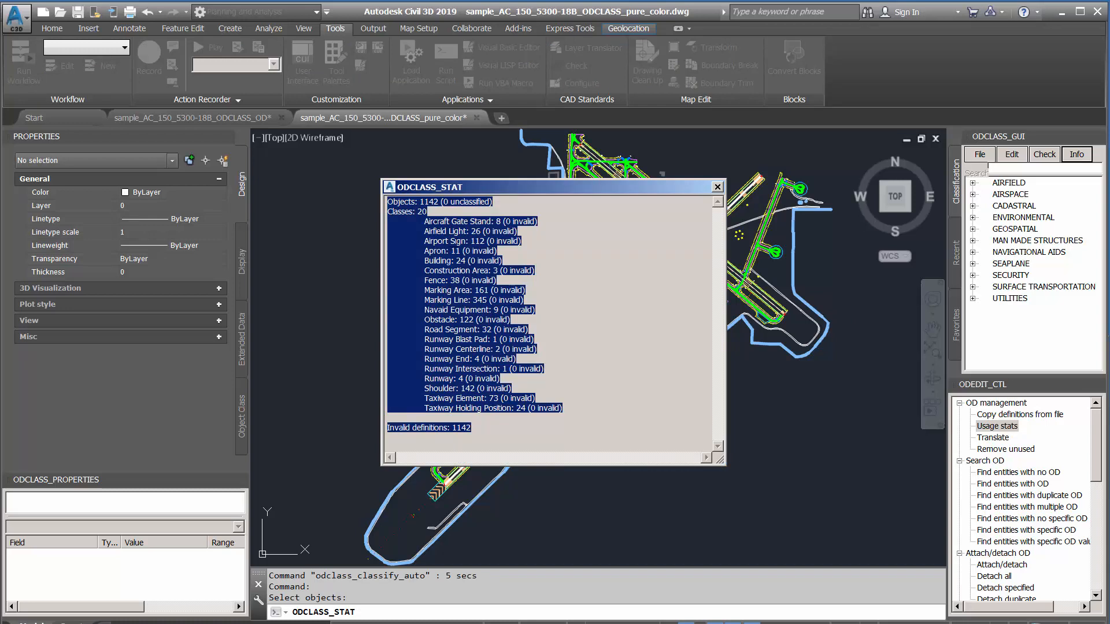
key("Escape")
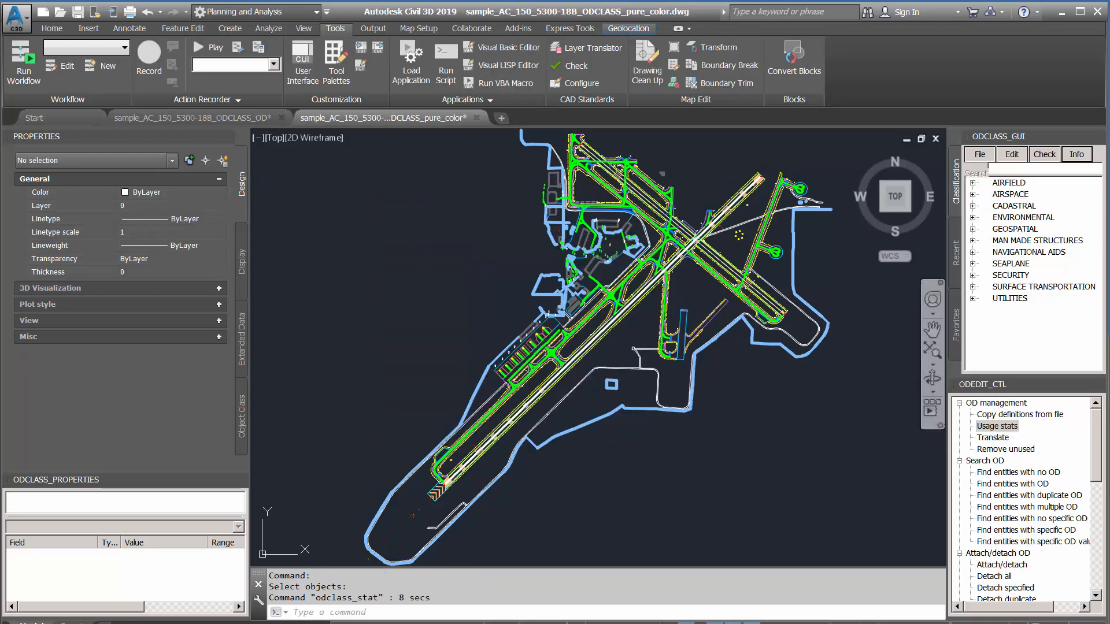
Run the Foreign Objects check on the whole pure_color drawing to look for unclassified objects.
left_click(1046, 157)
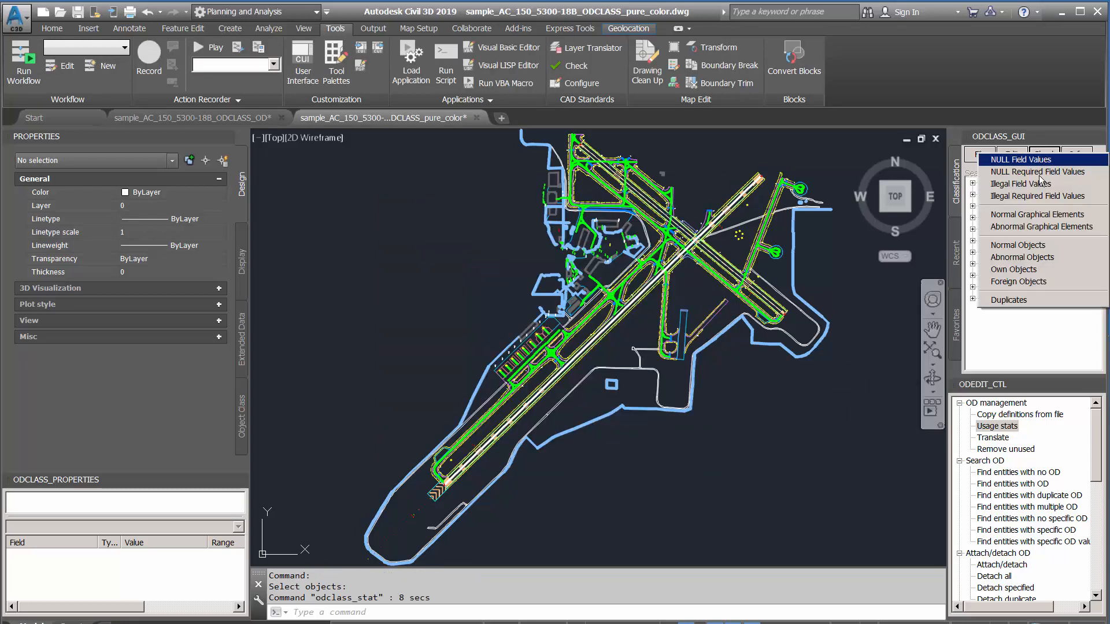
left_click(1017, 284)
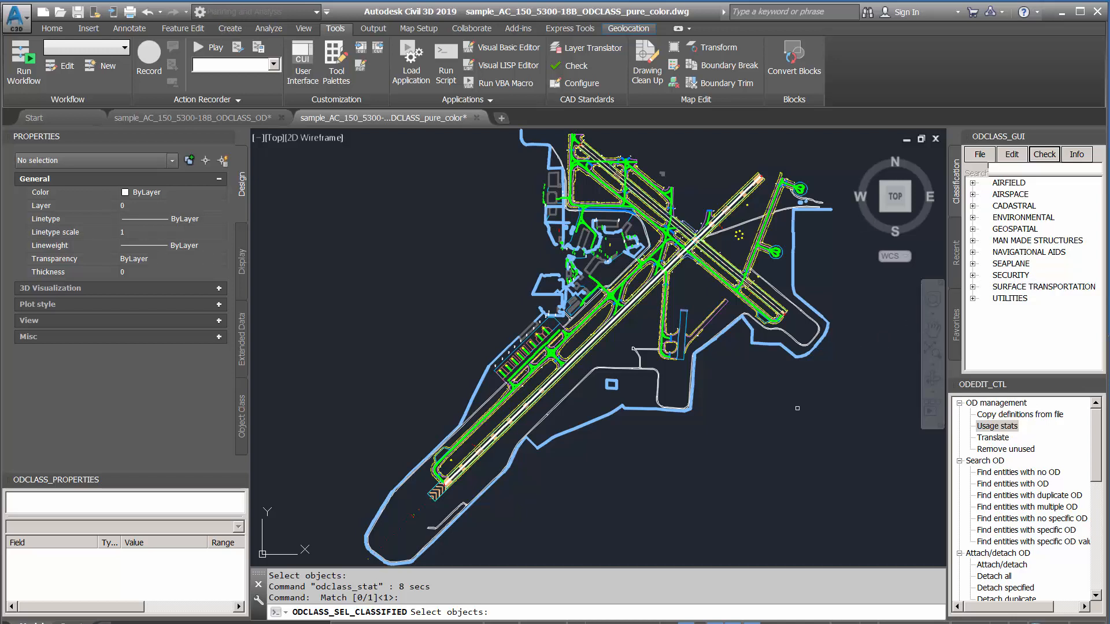
key("Return")
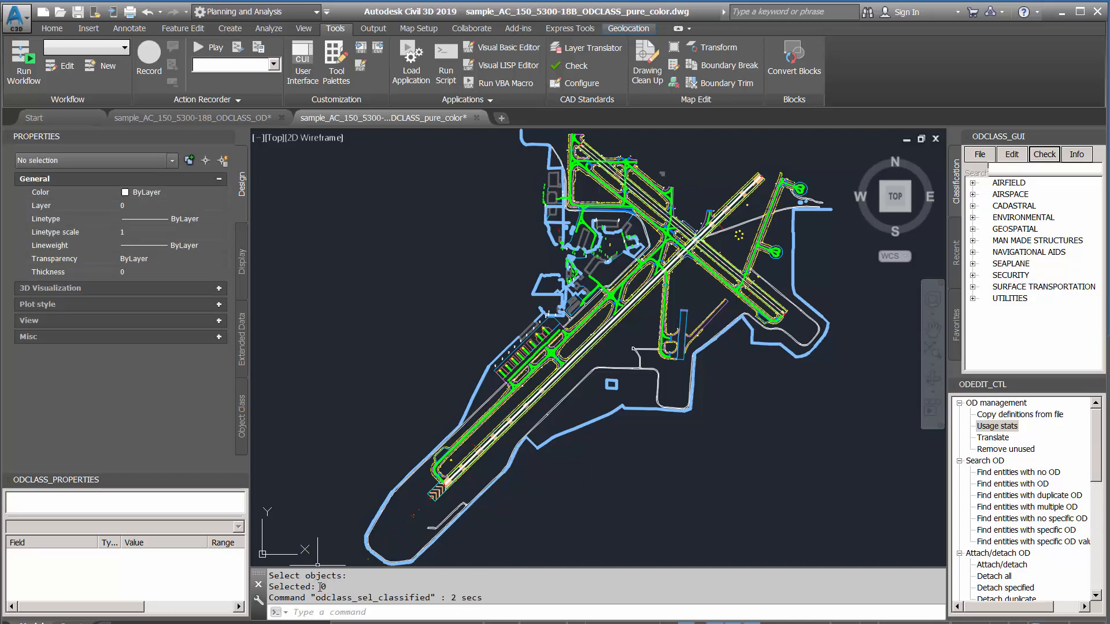
Inspect the assigned class and object data of a road polyline and a shoulder polyline beside the runway.
left_click(613, 369)
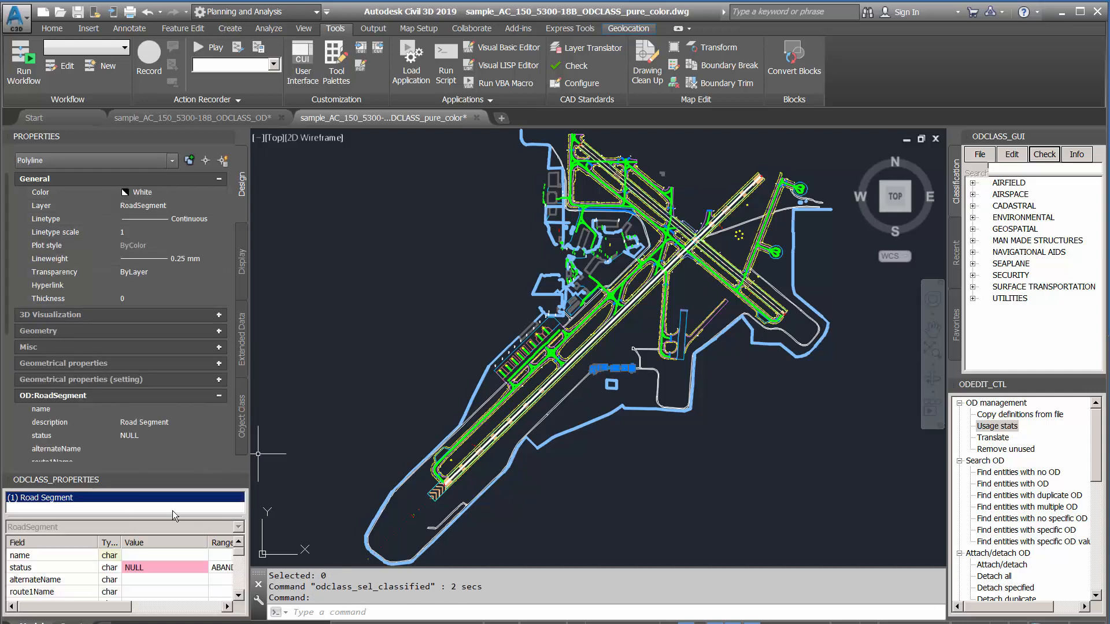
key("Escape")
left_click(529, 410)
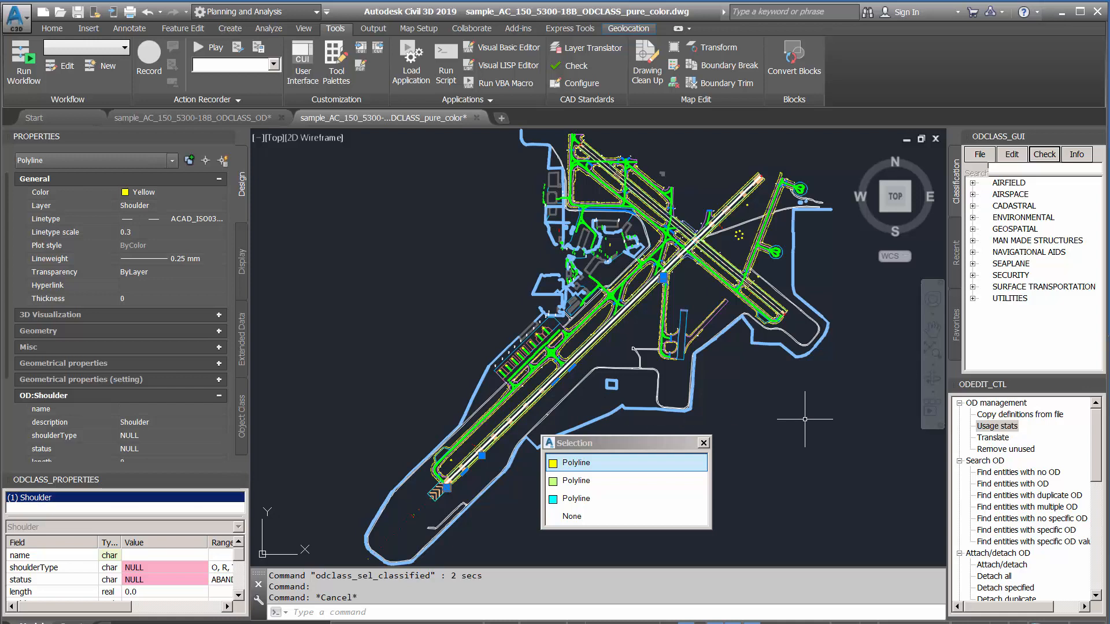
key("Escape")
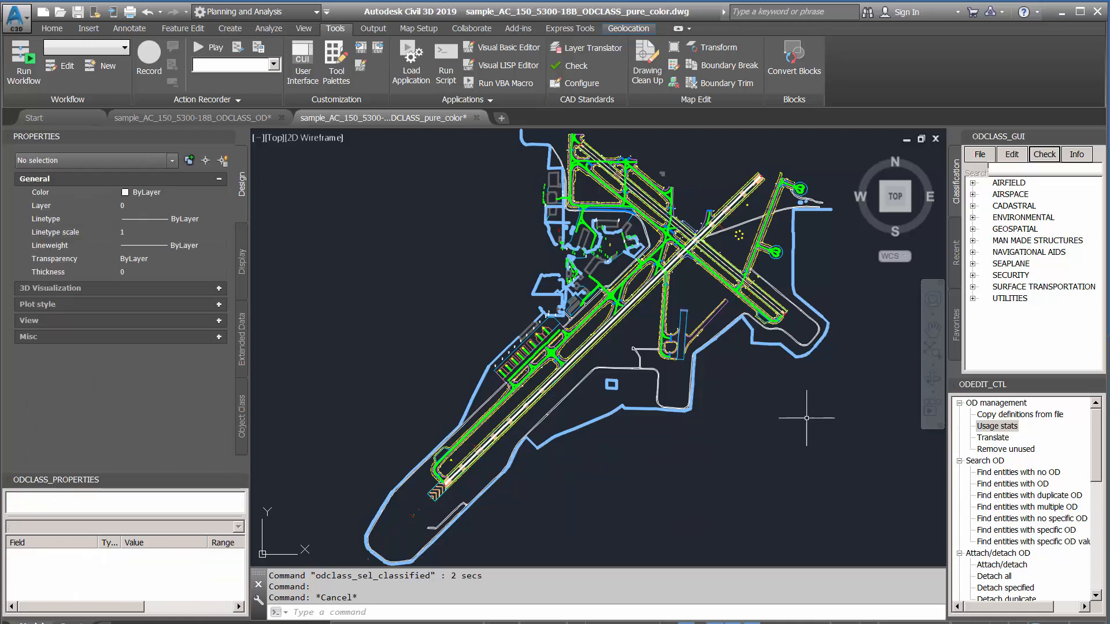
Restore the graphical properties of all classified objects using mode 1 (default), and inspect the perimeter fence's properties.
left_click(1011, 155)
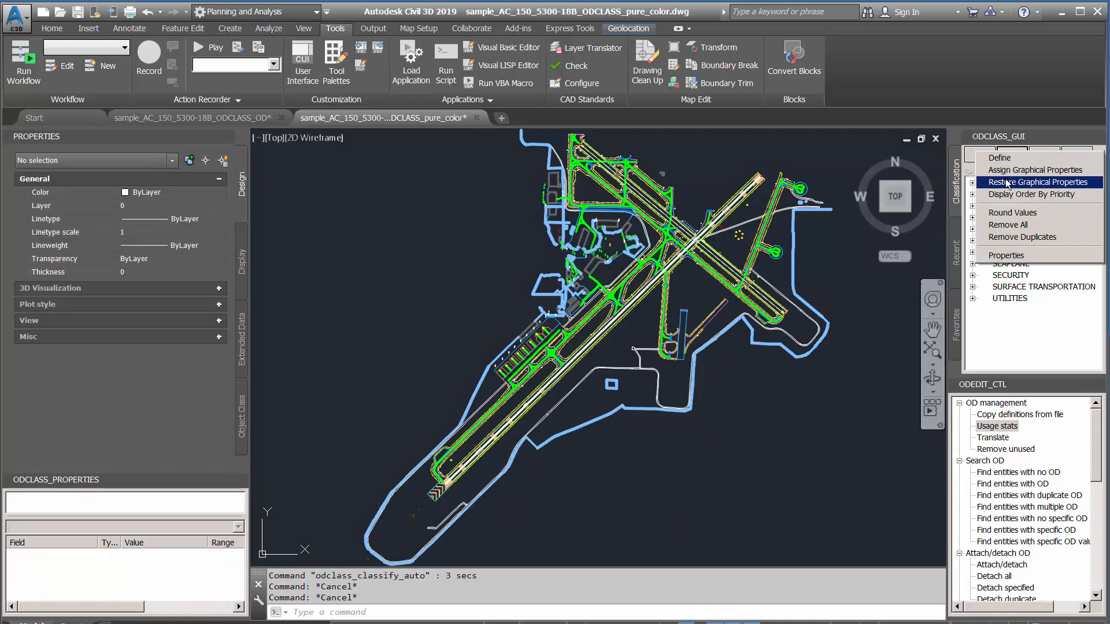
left_click(1008, 182)
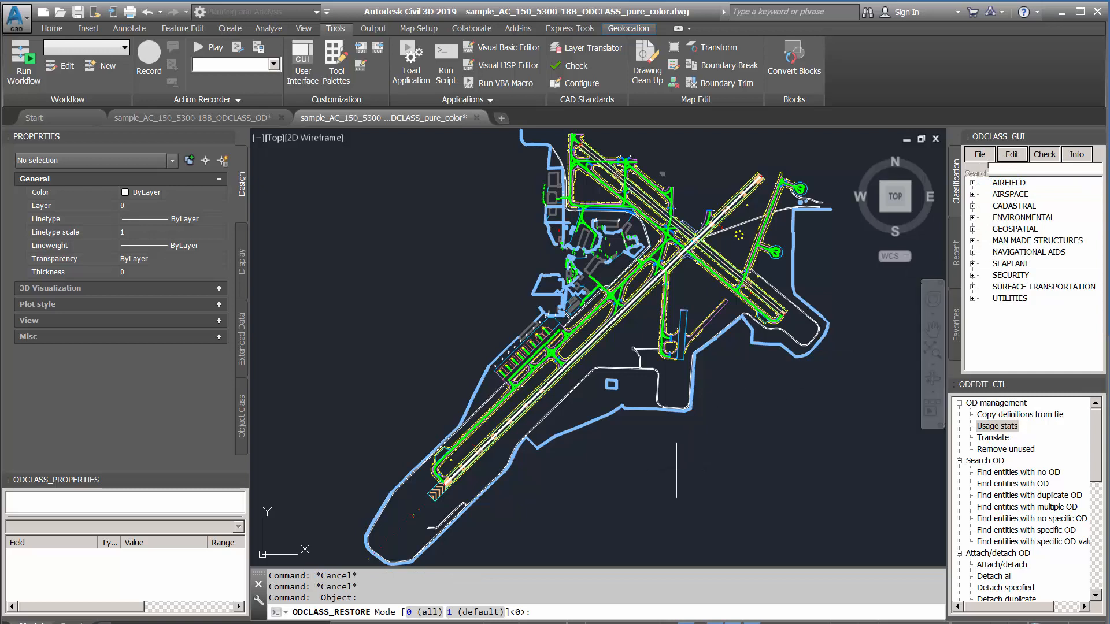
type("1")
key("Return")
key("Return")
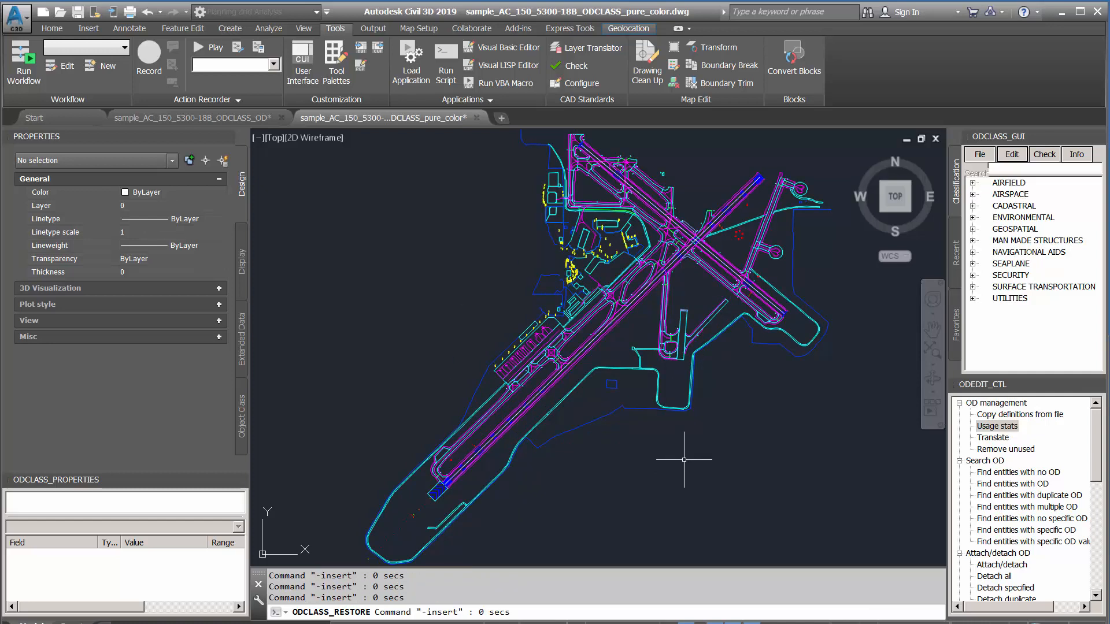
left_click(582, 426)
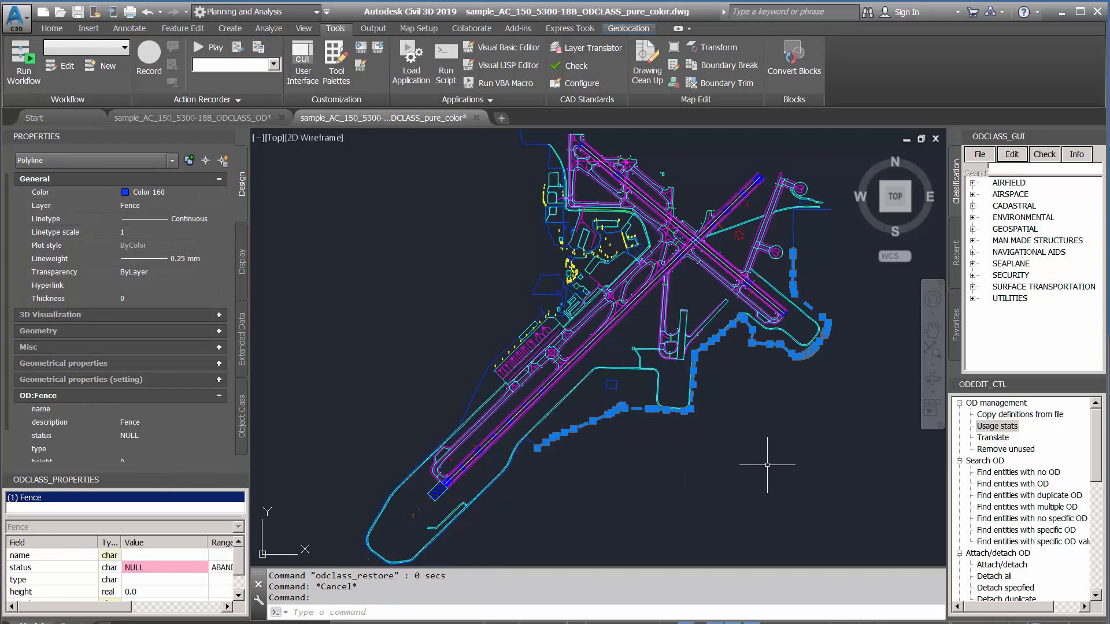
key("Escape")
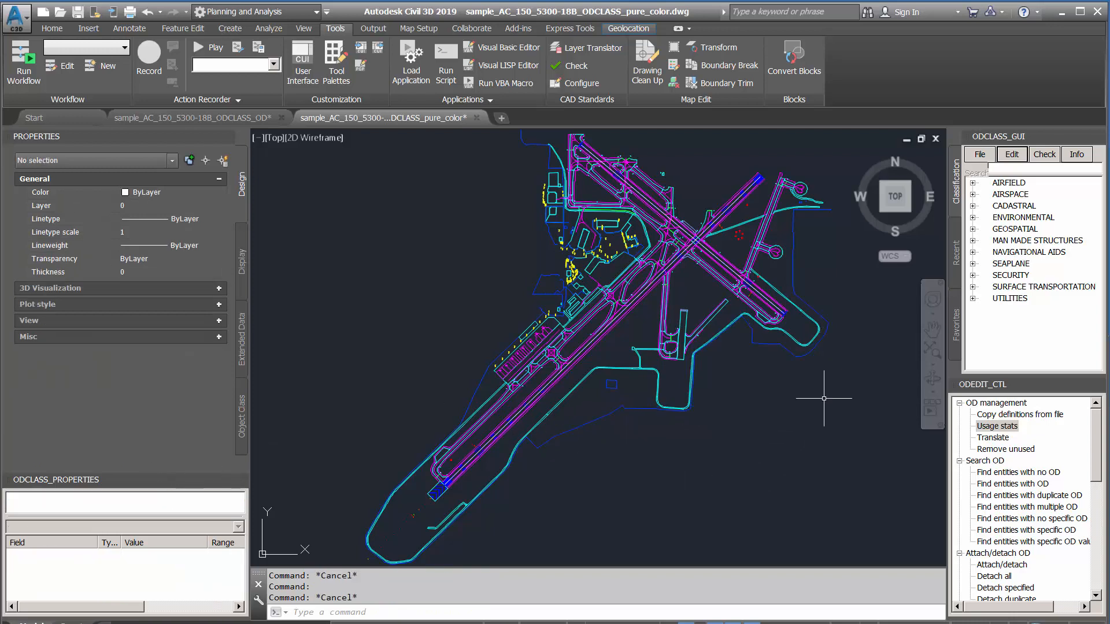
Close the pure_color drawing and inspect the object data of a fence and a road segment in sample_AC_150_5300-18B_ODCLASS_OD.
left_click(936, 139)
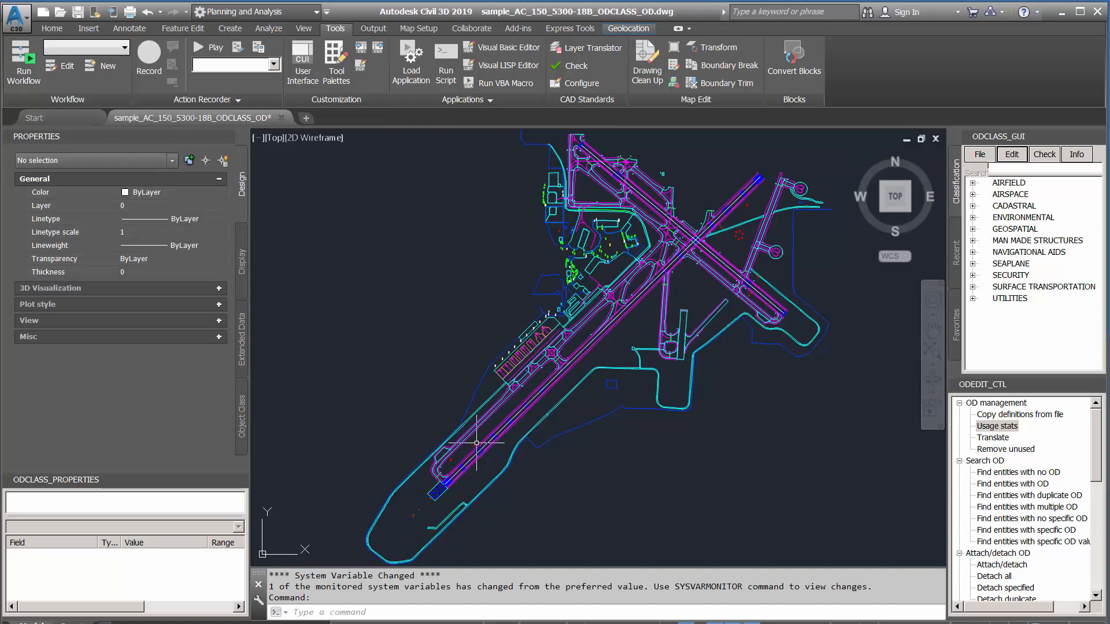
left_click(575, 431)
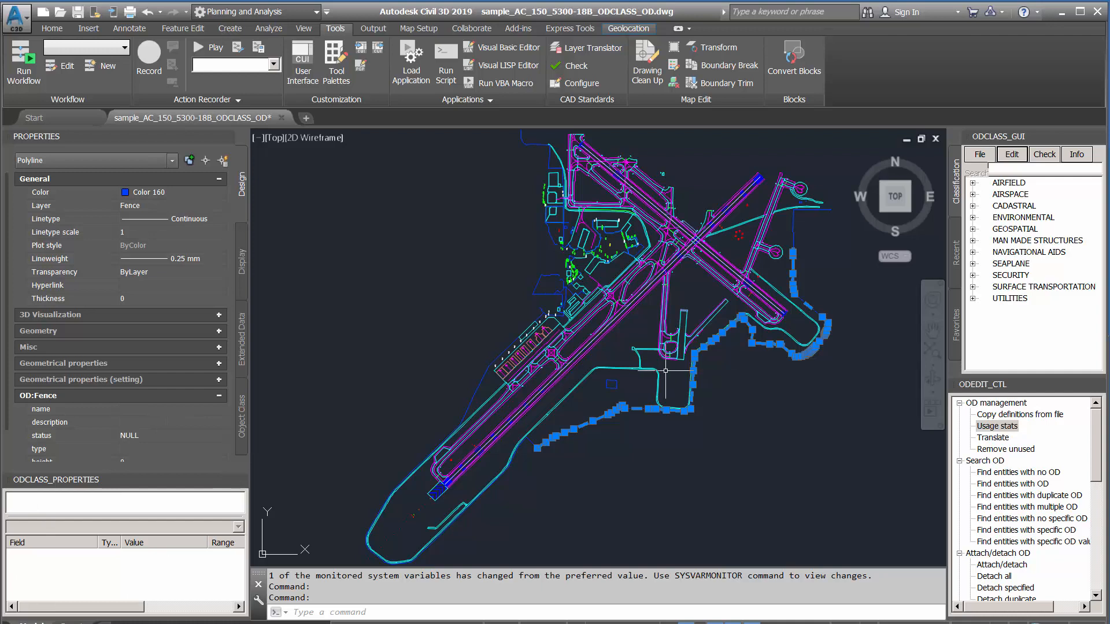
key("Escape")
left_click(564, 398)
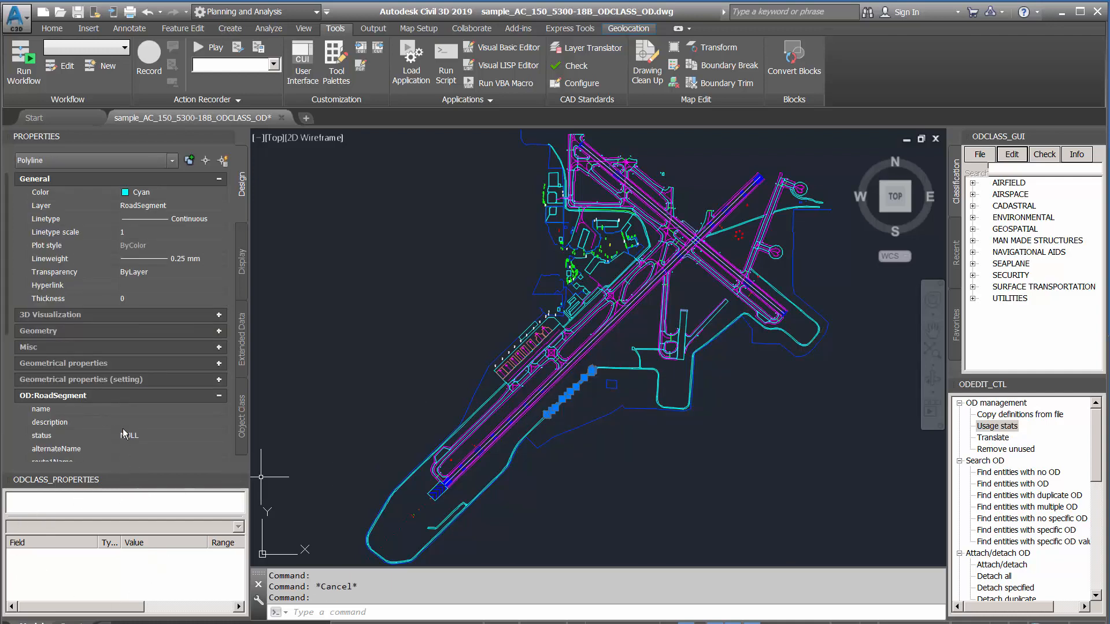
Review the object data usage statistics of the ODCLASS_OD drawing, including the Object Data entry.
double_click(986, 426)
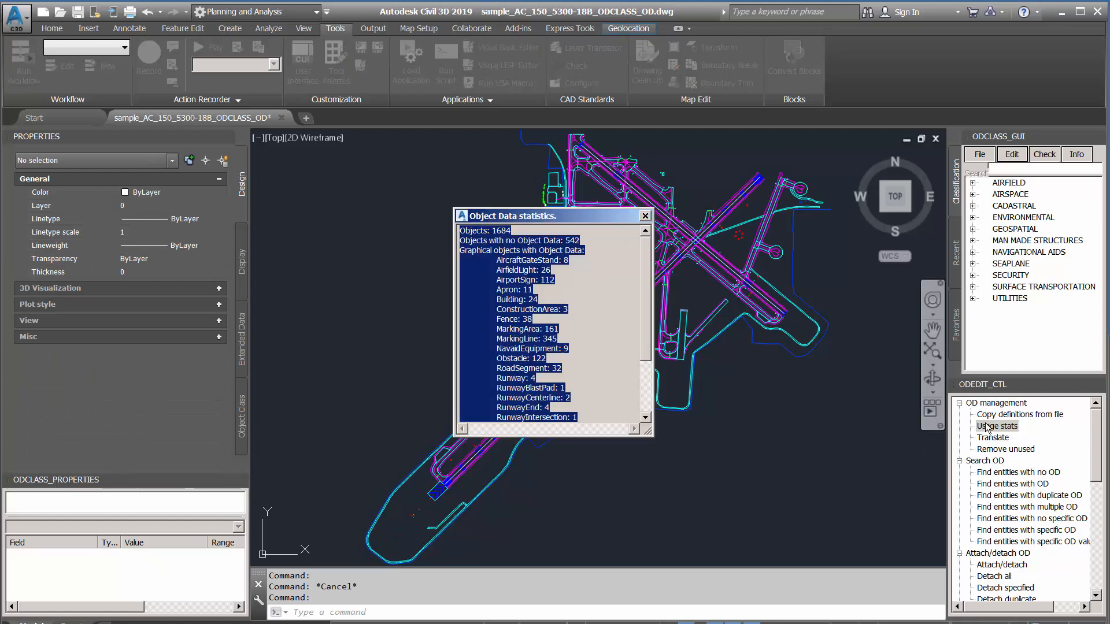
left_click_drag(649, 313, 637, 380)
left_click(529, 411)
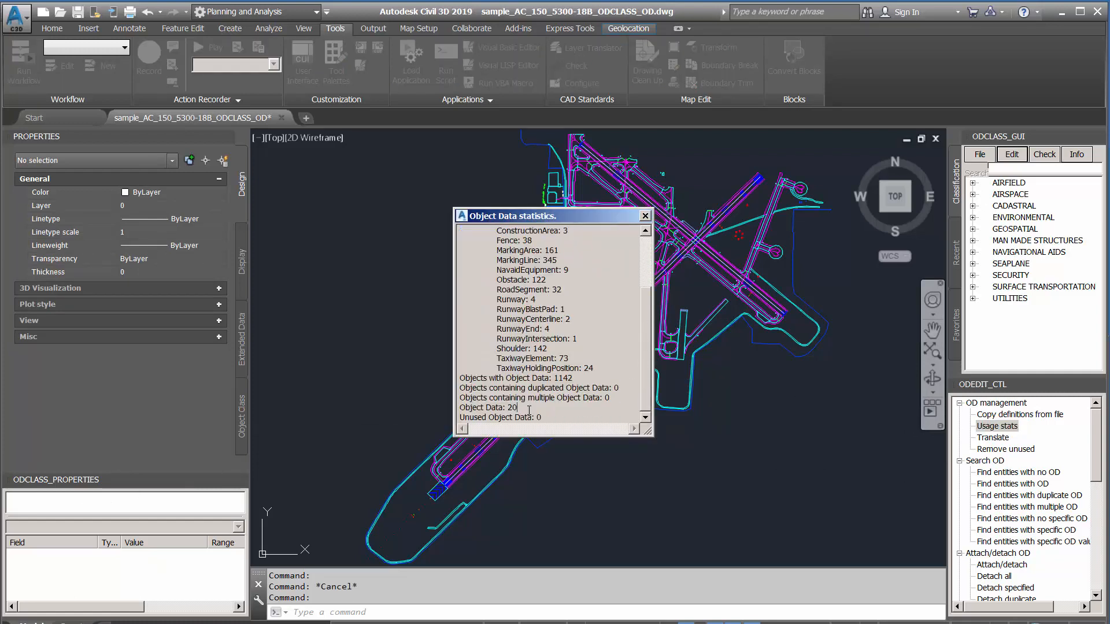
left_click_drag(528, 407, 461, 408)
key("Escape")
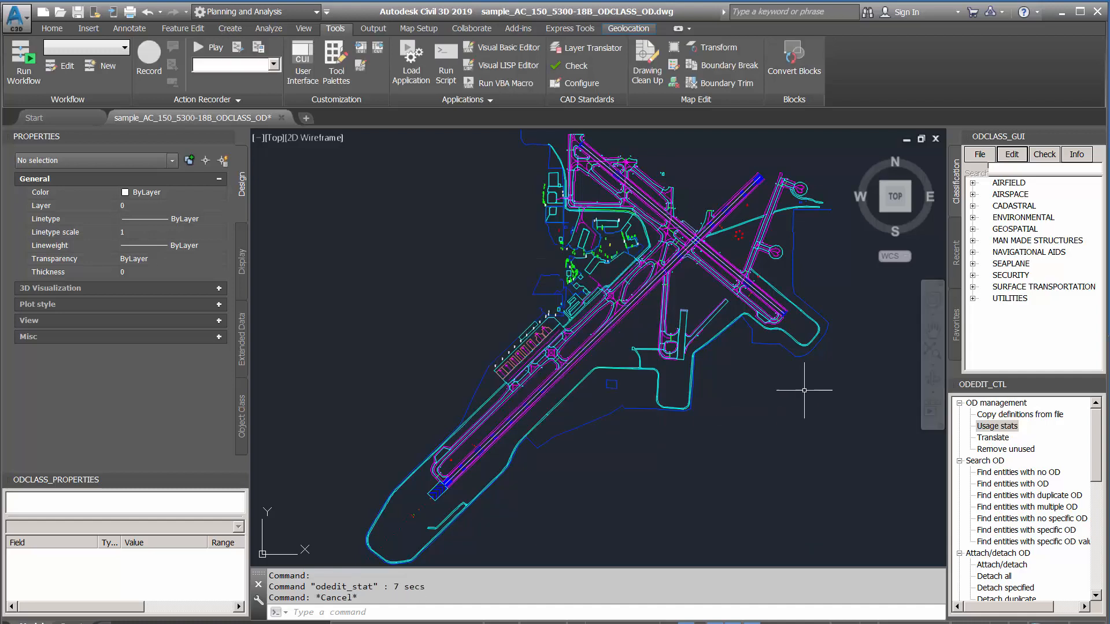
Review the object class statistics for the whole ODCLASS_OD drawing, including the Classes entry, and close the report.
left_click(1075, 156)
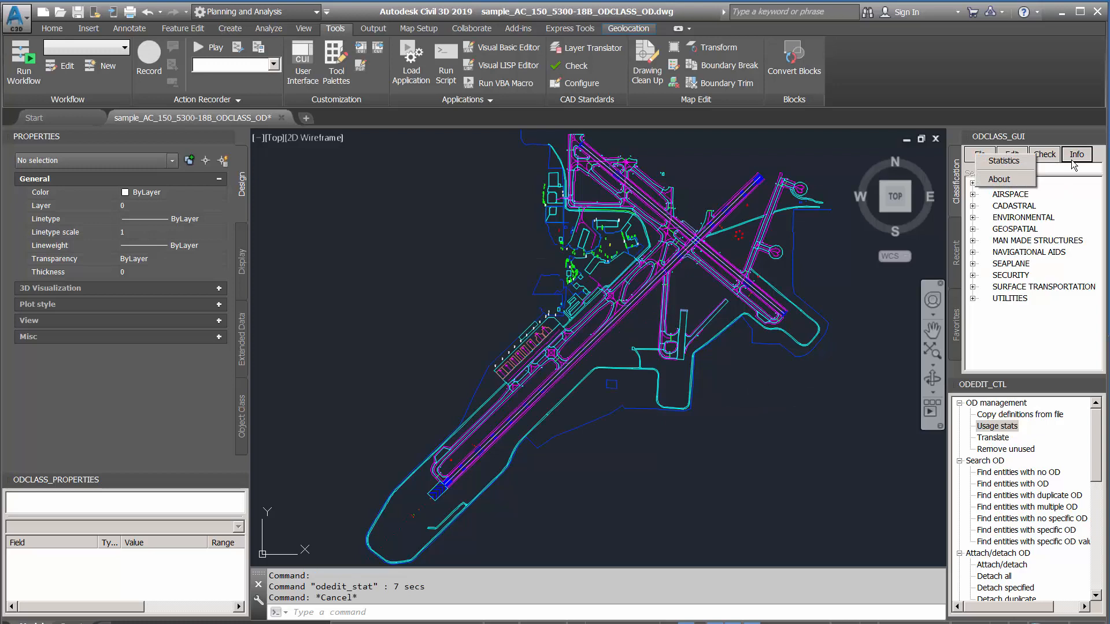
left_click(1005, 161)
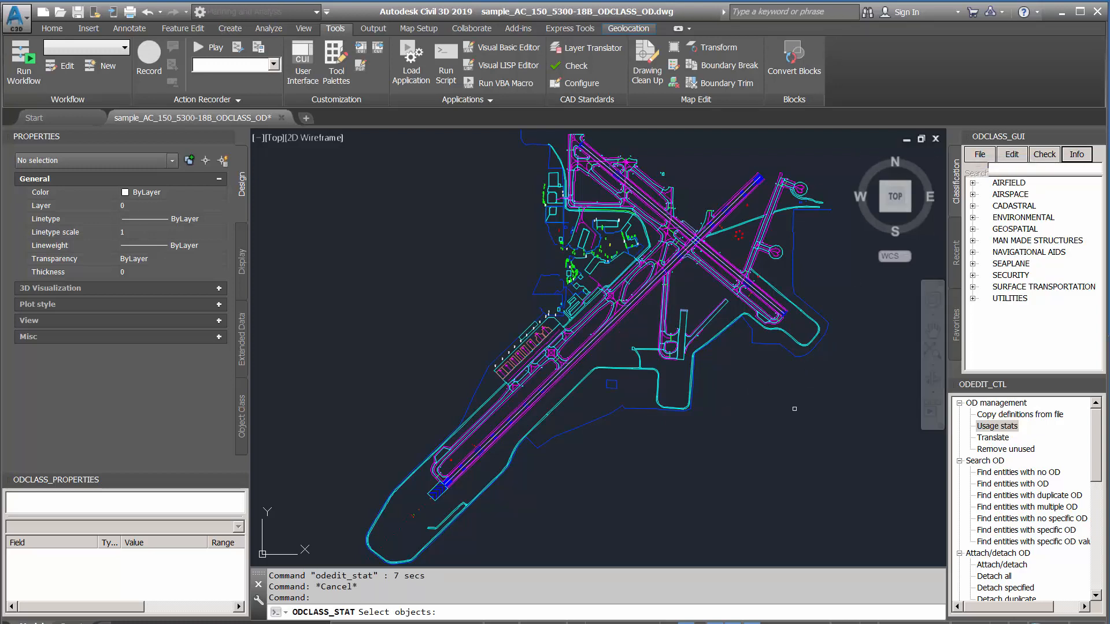
key("Return")
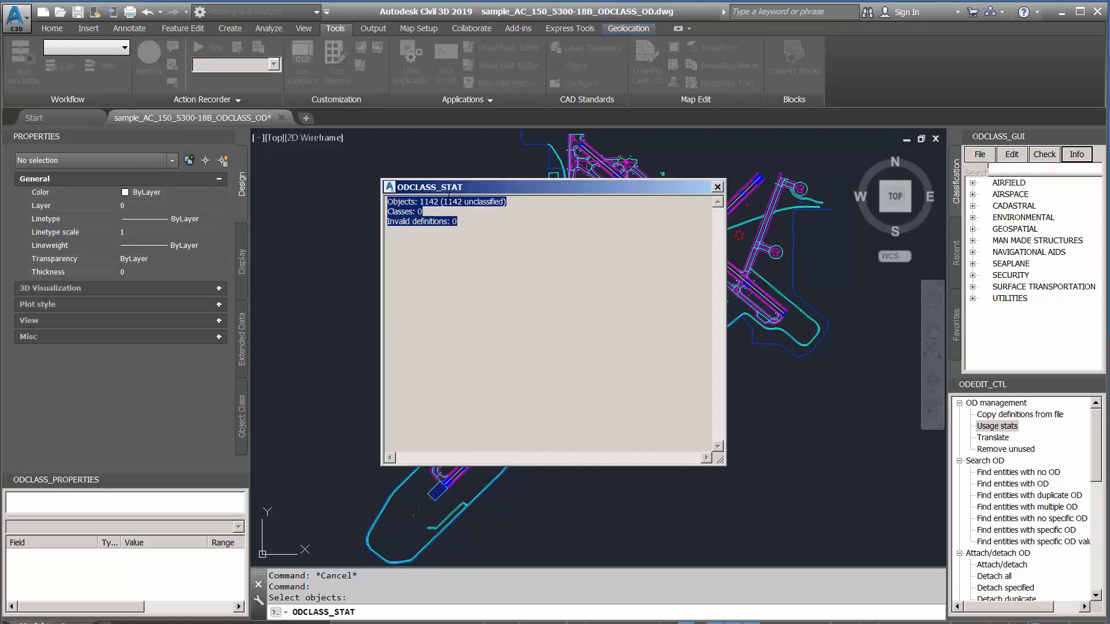
left_click_drag(427, 211, 386, 211)
key("Escape")
key("Escape")
key("Escape")
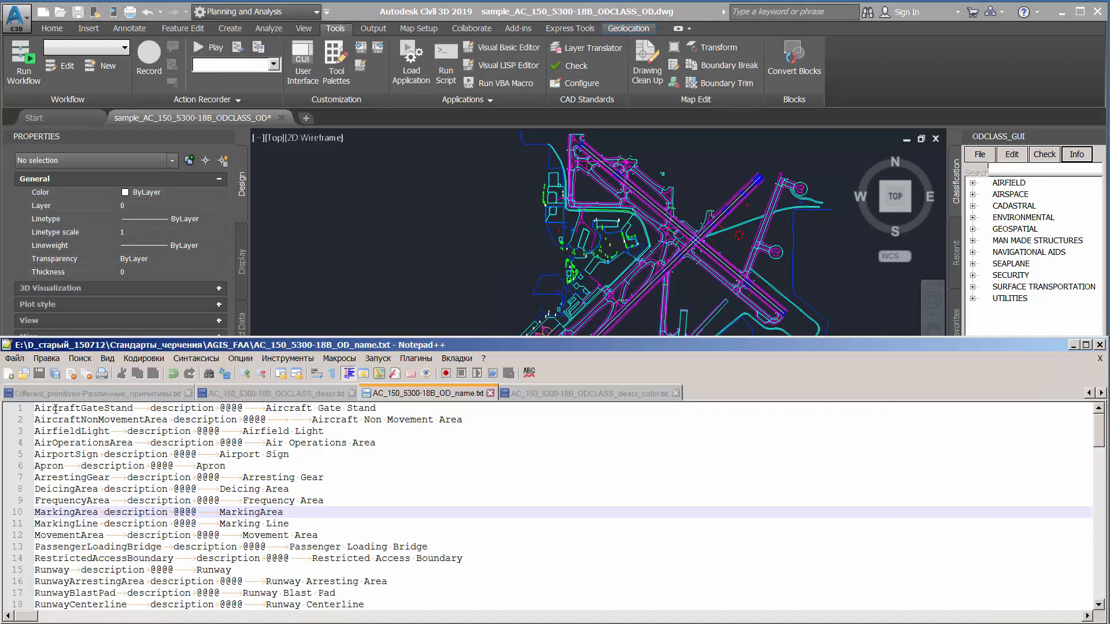
Examine the table names, description field, @@@@ placeholder and class descriptions in AC_150_5300-18B_OD_name.txt, and return to the Civil 3D drawing.
double_click(55, 408)
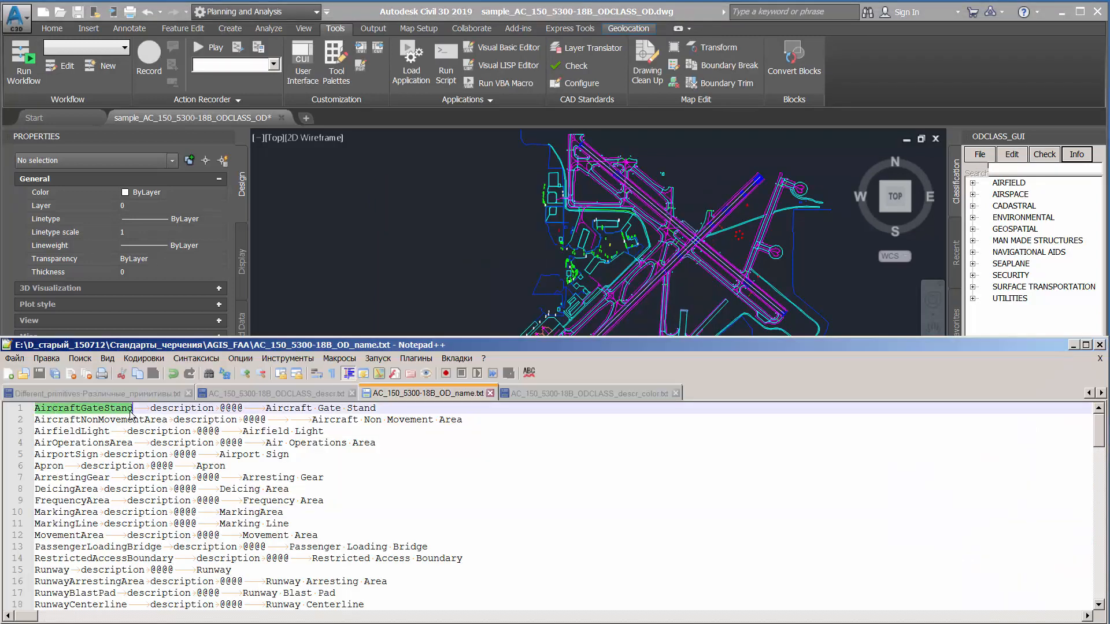
double_click(164, 408)
double_click(231, 408)
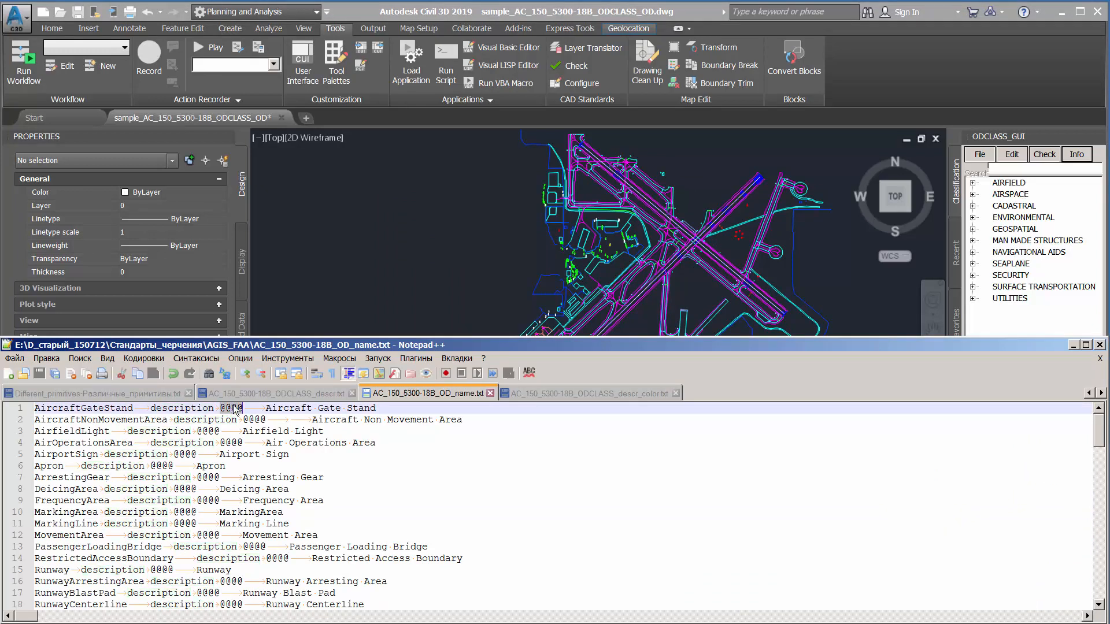
left_click_drag(267, 408, 376, 408)
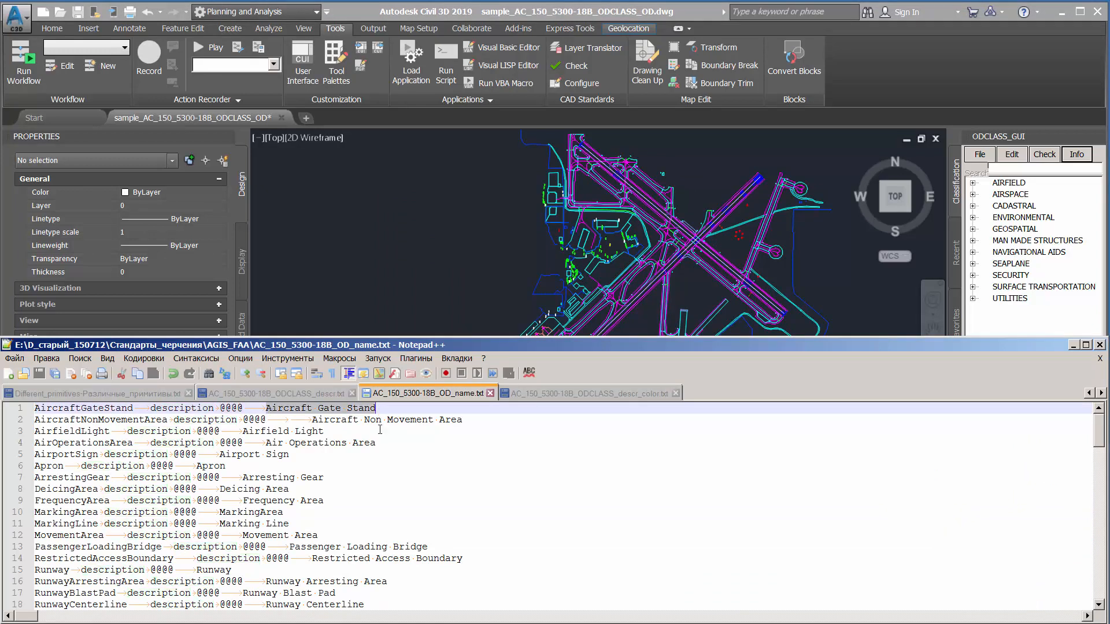
double_click(88, 420)
double_click(200, 420)
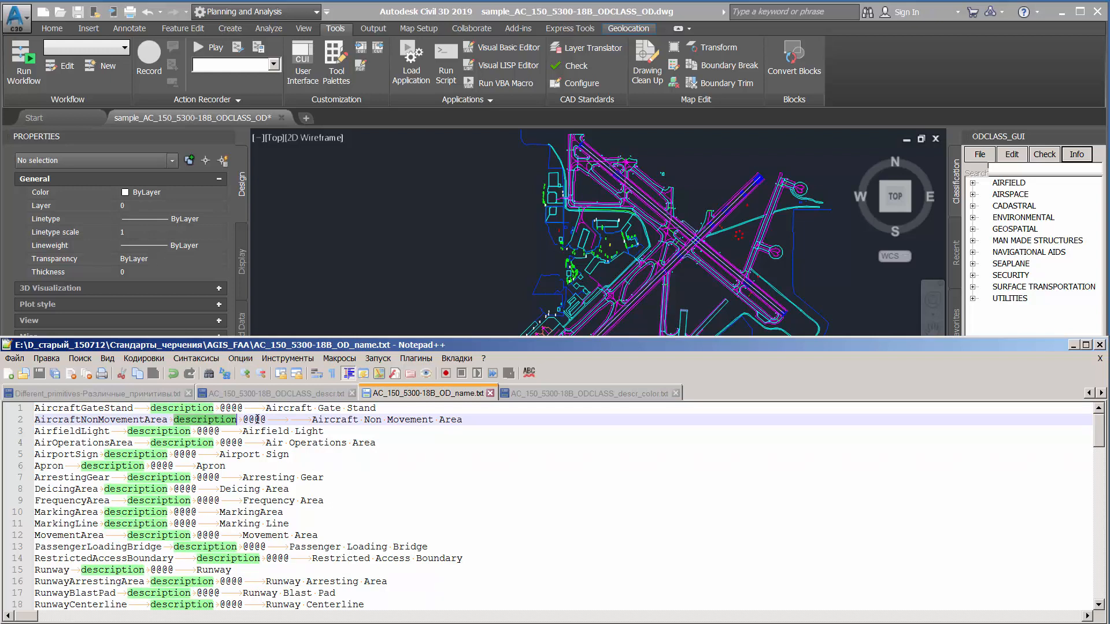
double_click(256, 420)
left_click_drag(314, 421, 464, 420)
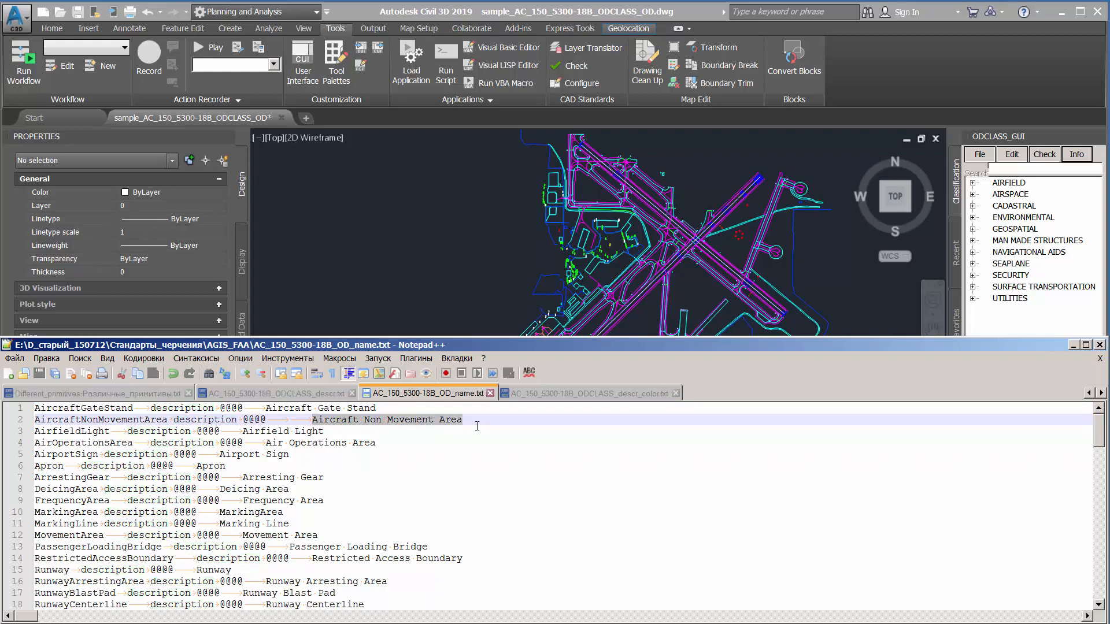
left_click(457, 272)
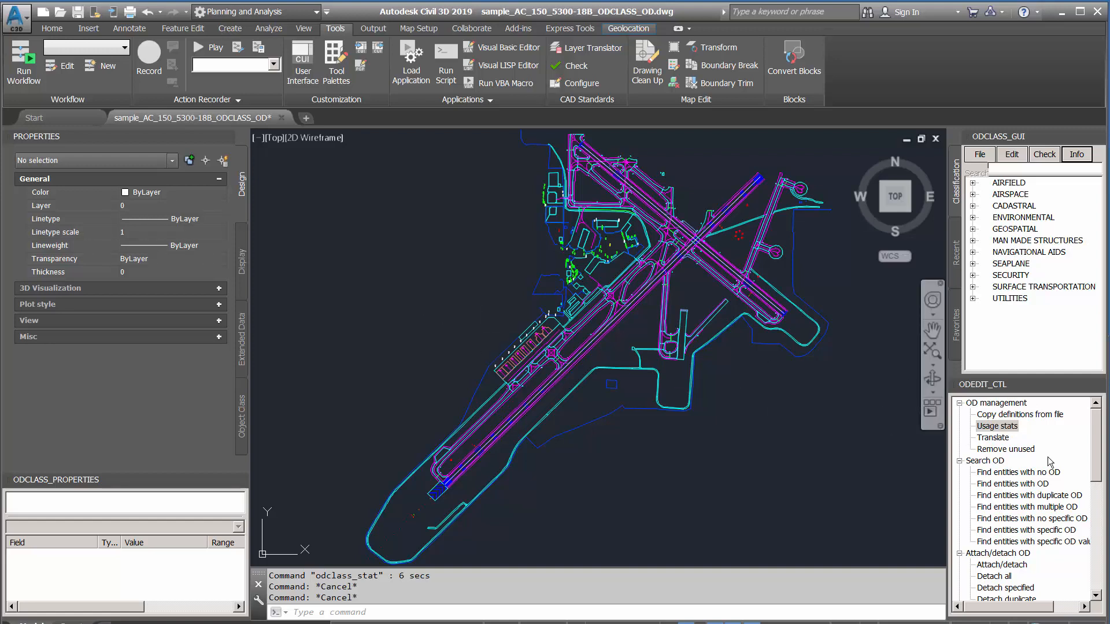
Replace the description values in all object data tables, from AircraftGateStand to TaxiwayHoldingPosition, with @@@@, and check the perimeter fence's description.
left_click_drag(1097, 440, 1102, 564)
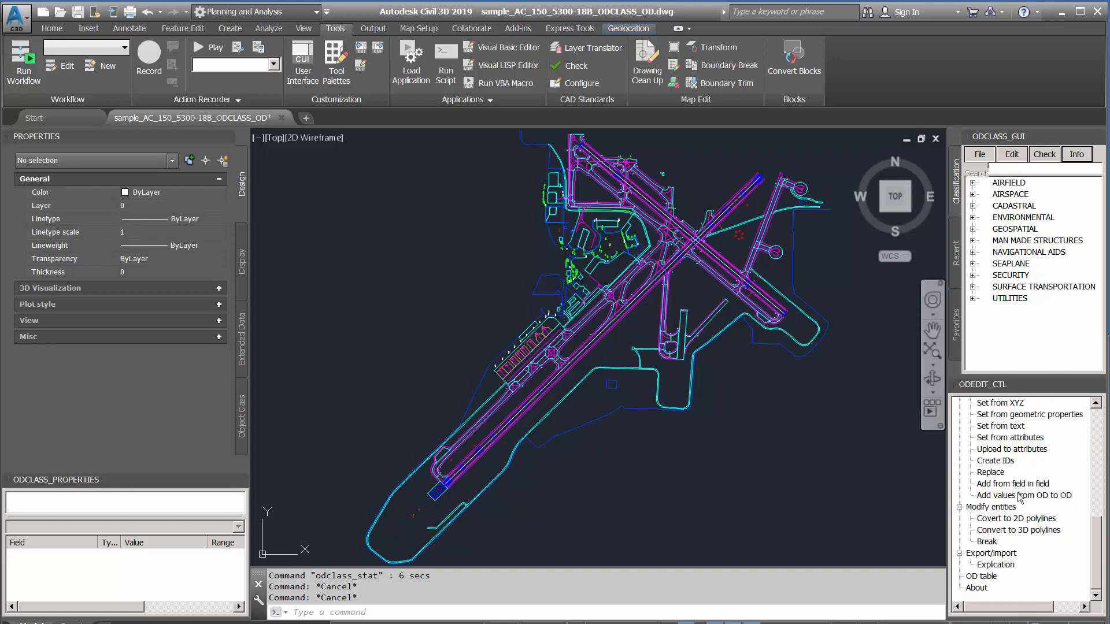
left_click(991, 472)
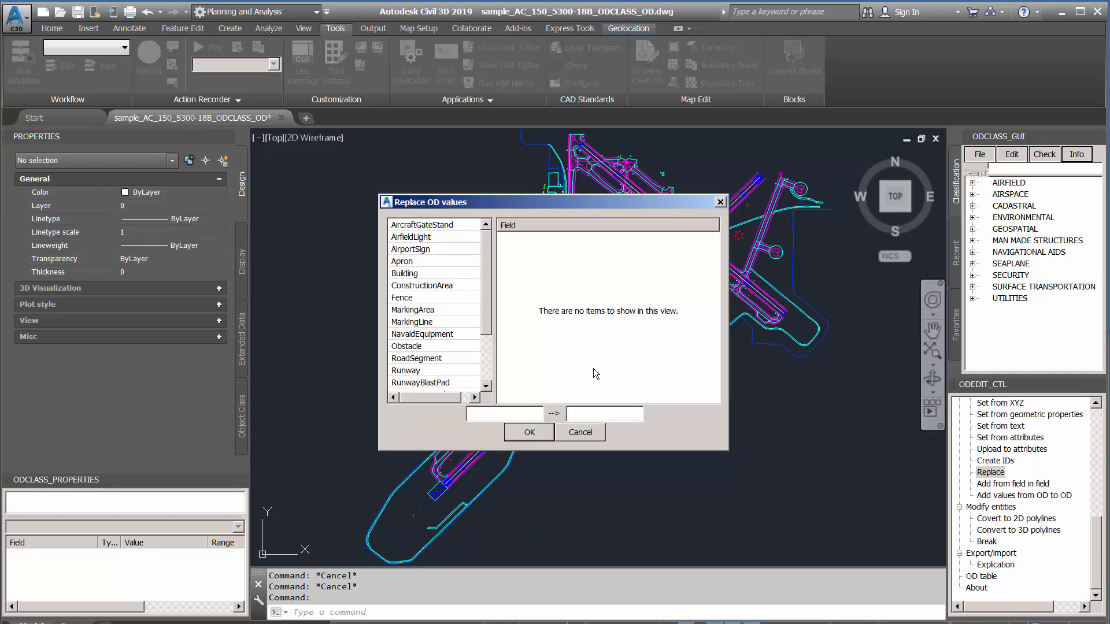
left_click(417, 227)
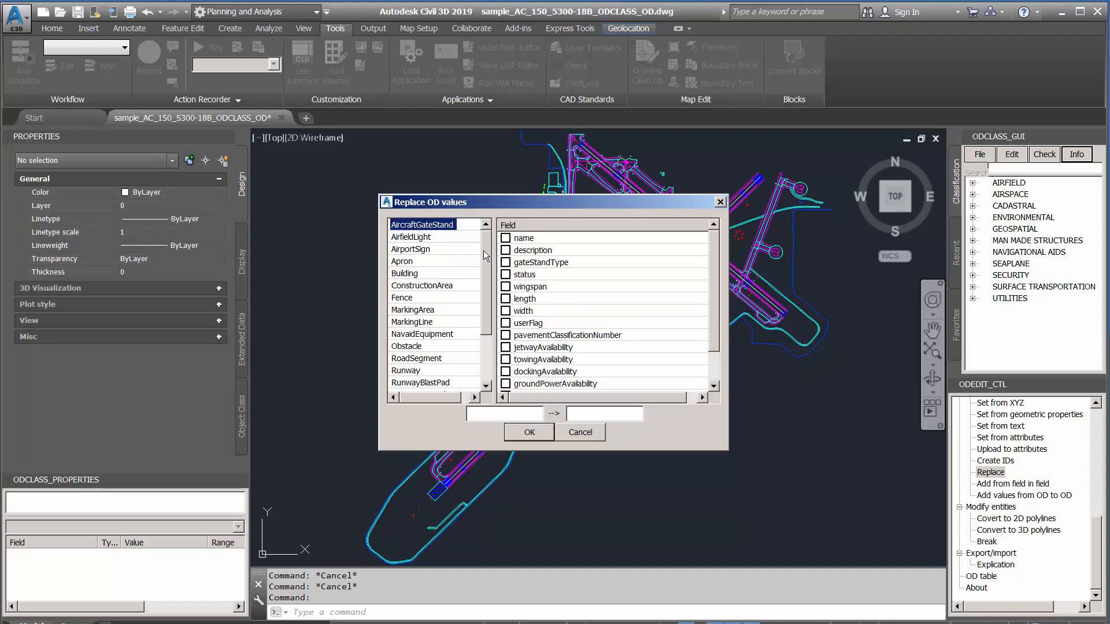
left_click_drag(484, 252, 483, 333)
left_click(423, 384, "shift")
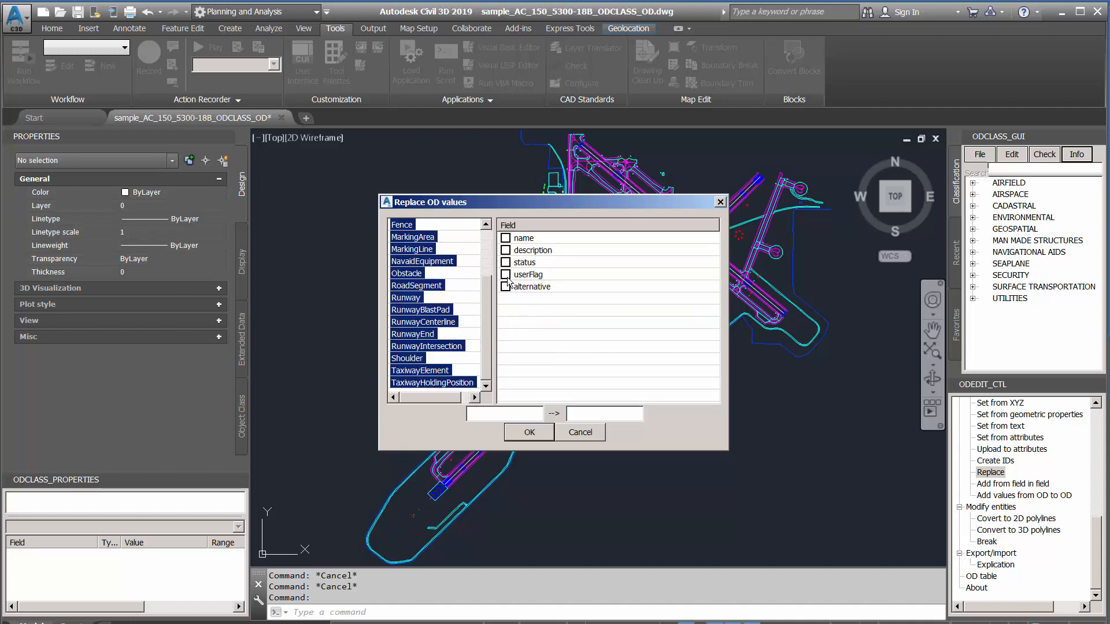
left_click(506, 251)
left_click(531, 435)
left_click(530, 429)
key("Return")
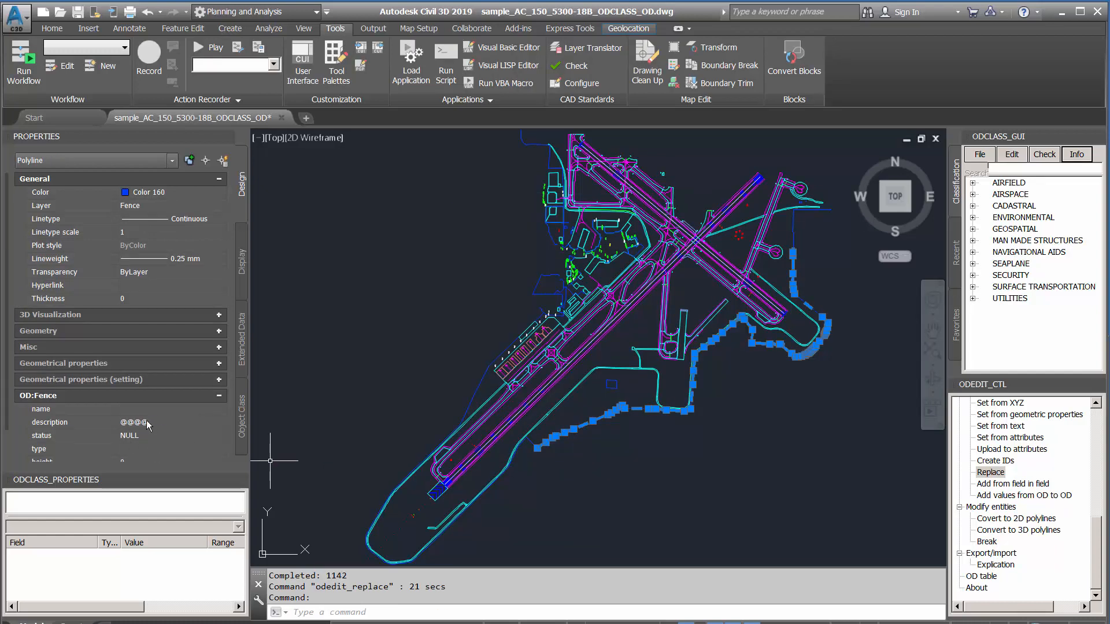
key("Escape")
key("Escape")
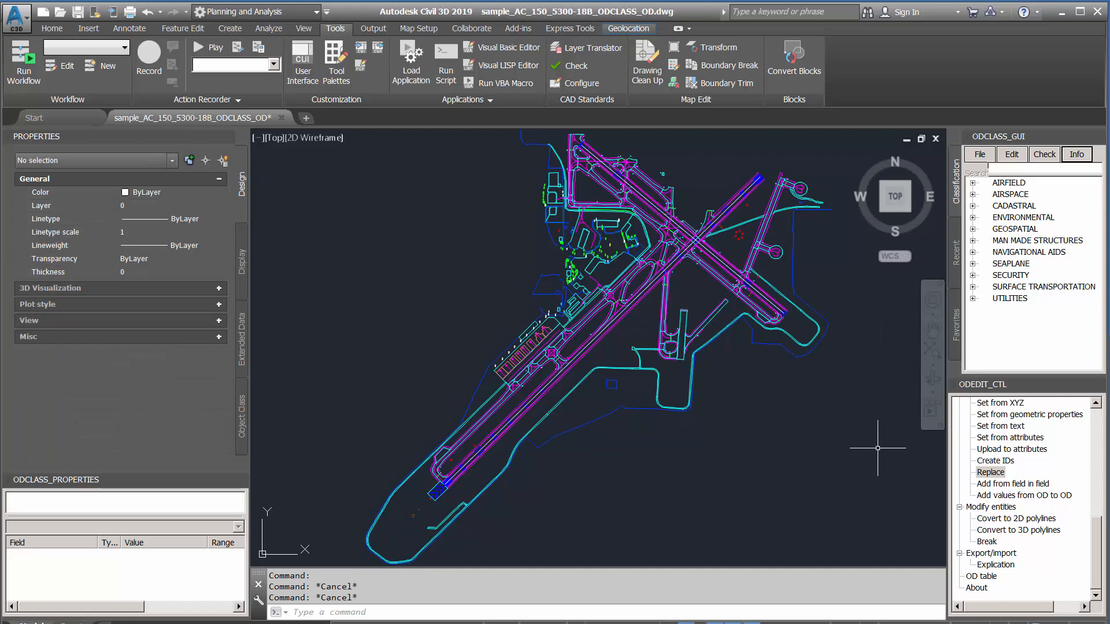
Translate the object data values from name to alias using AC_150_5300-18B_OD_name.txt.
left_click_drag(1099, 539, 1106, 425)
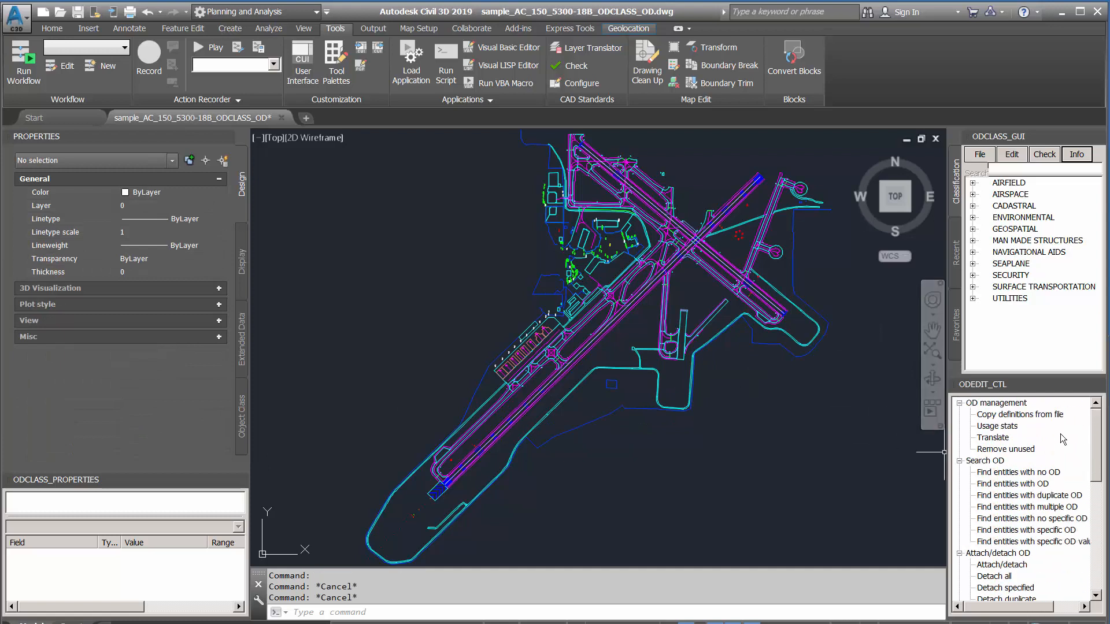
double_click(1000, 440)
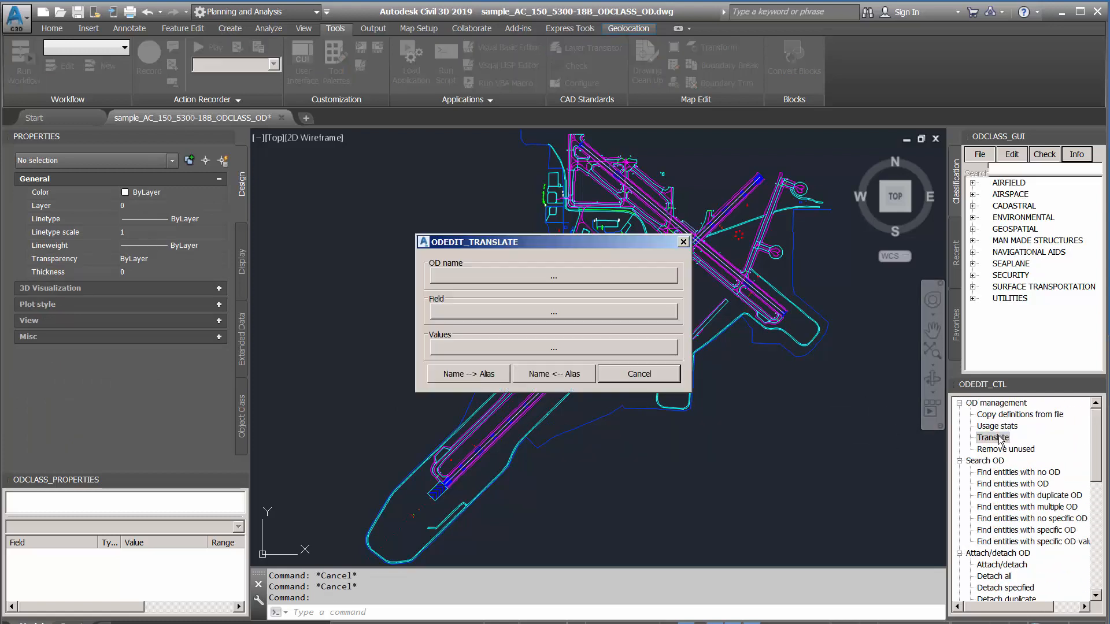
left_click(553, 345)
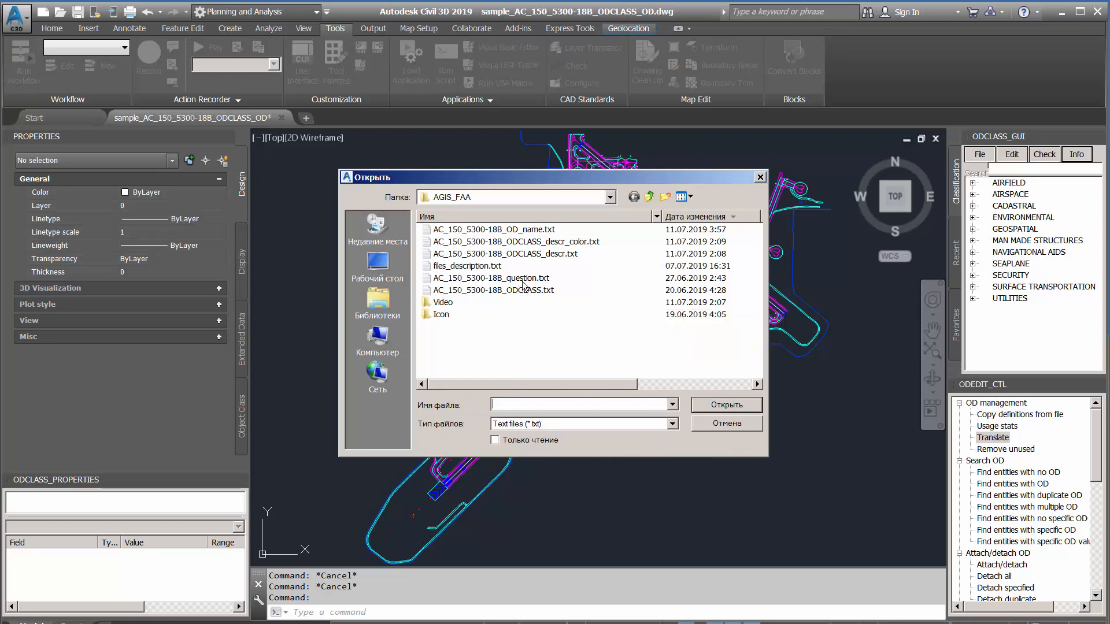
double_click(502, 231)
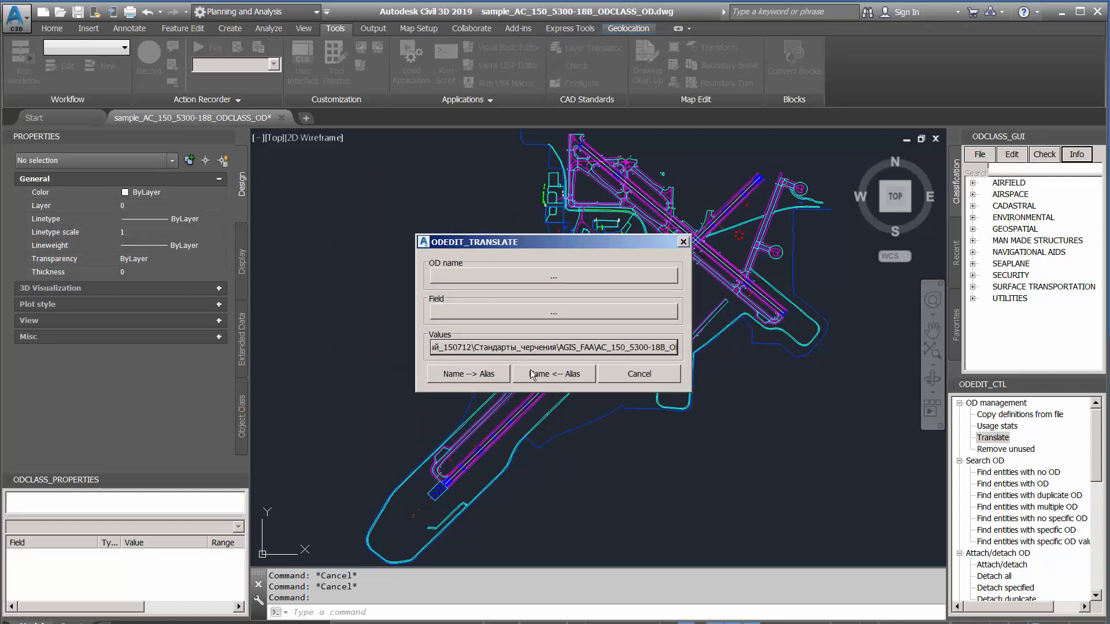
left_click(480, 381)
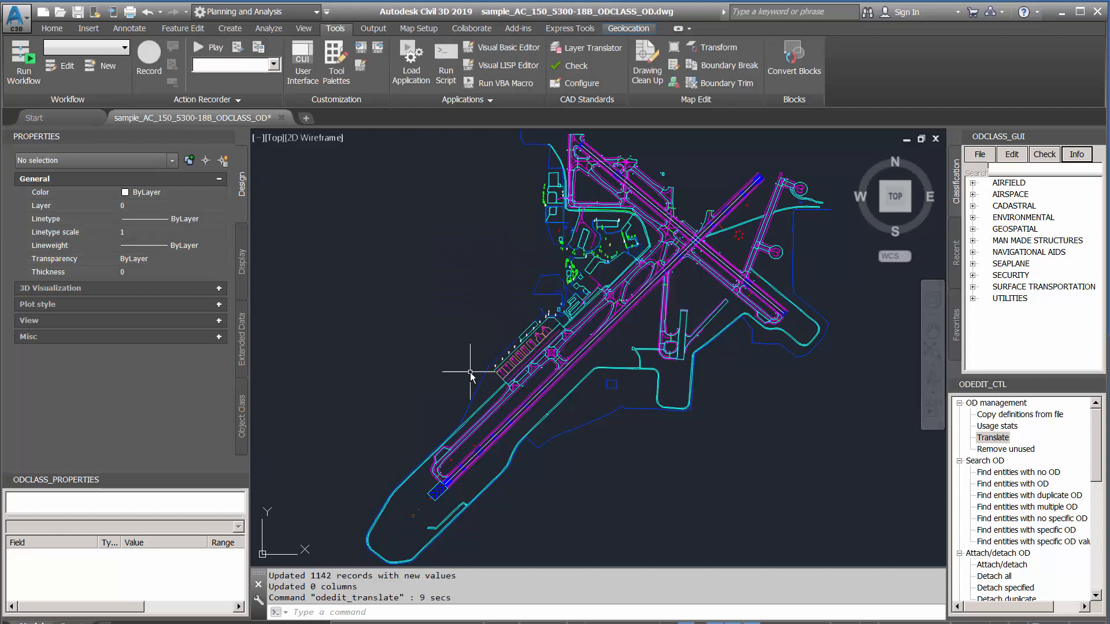
key("Escape")
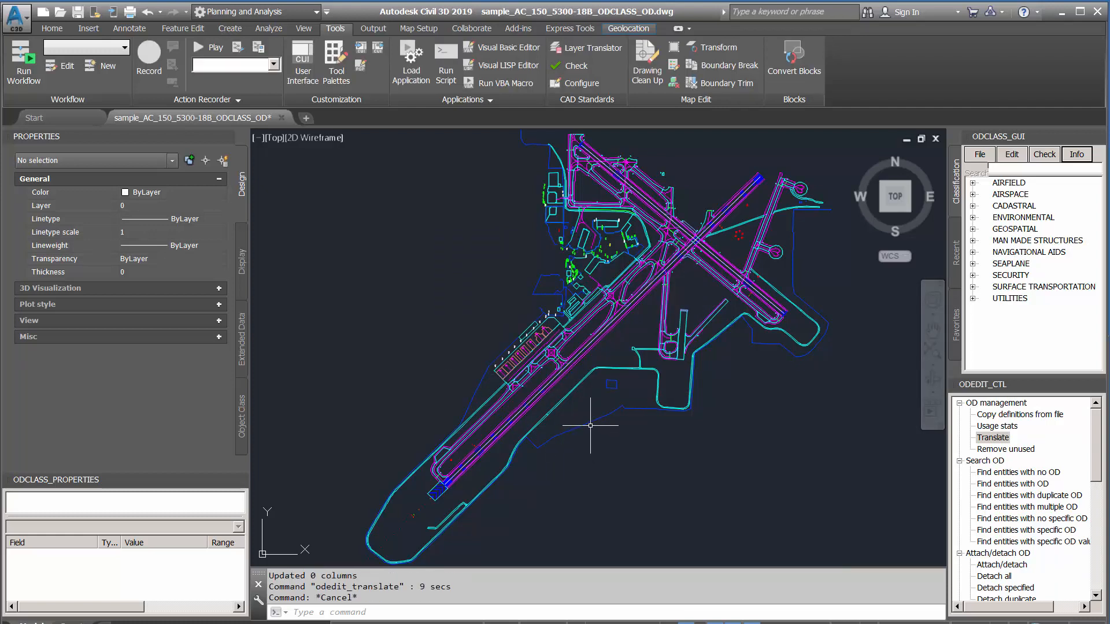
Inspect the object data description and class properties of the perimeter fence and a road segment.
left_click(560, 434)
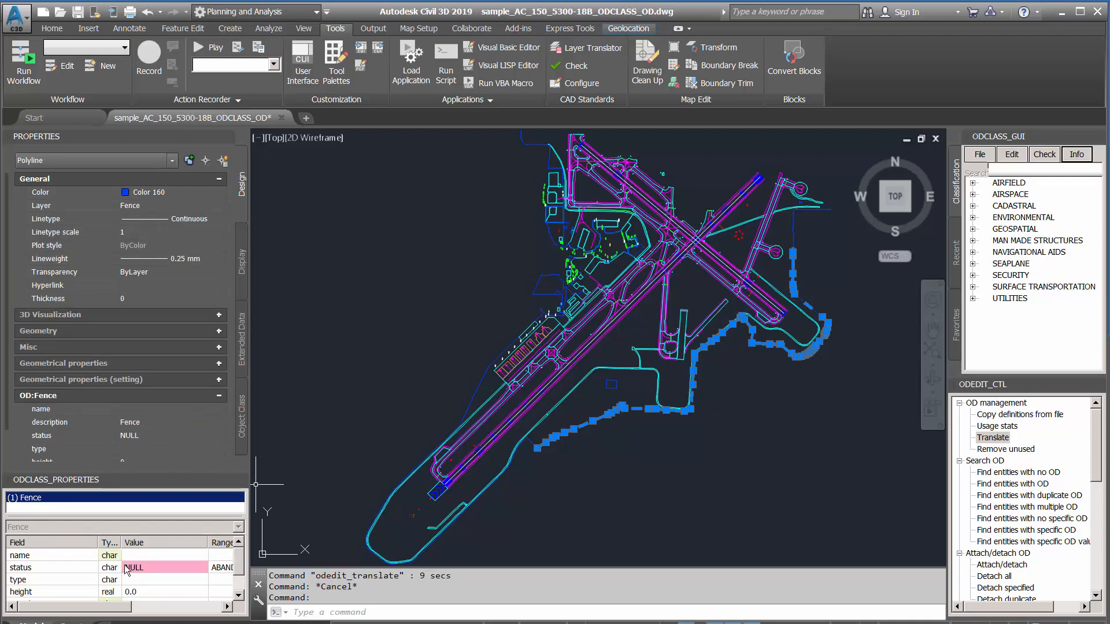
key("Escape")
left_click(564, 399)
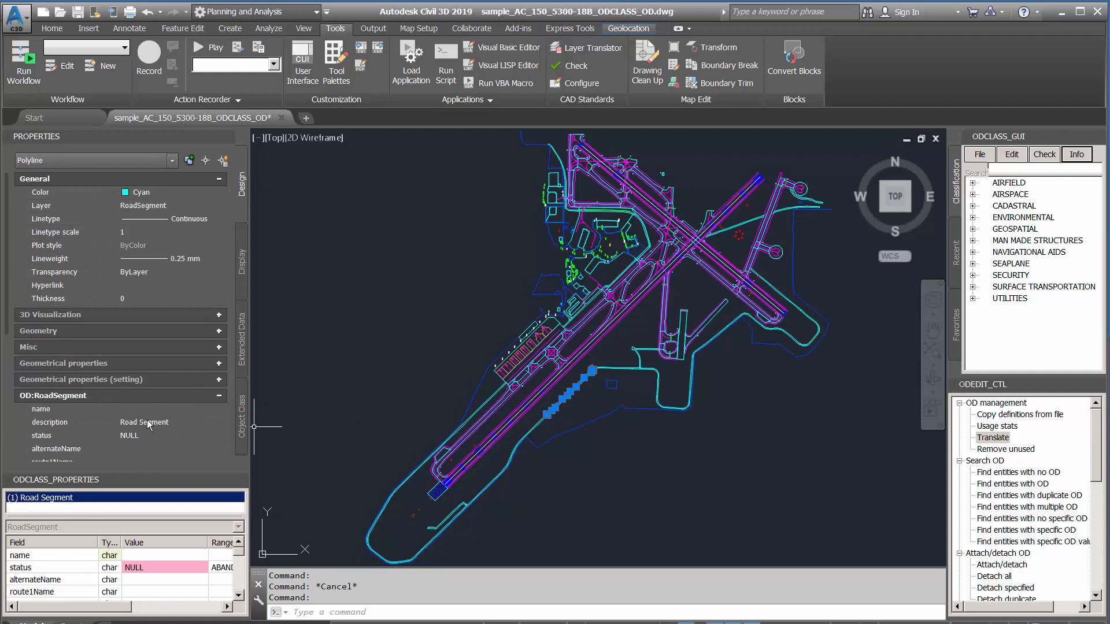
key("Escape")
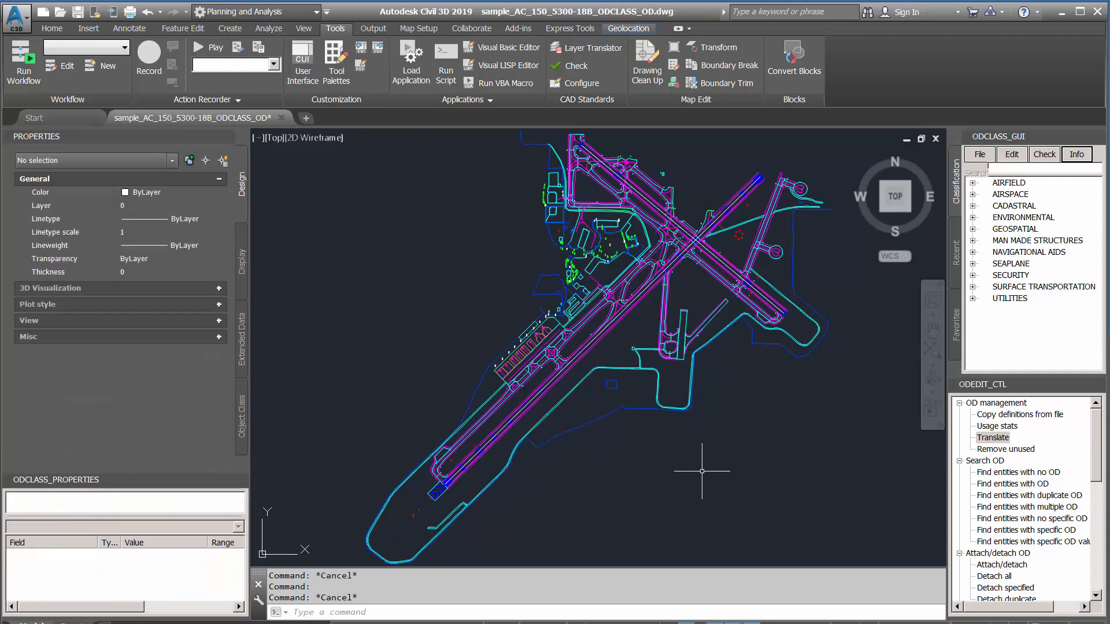
Select all foreign objects in the drawing and set their MarkingArea description to Marking Area.
left_click(1051, 155)
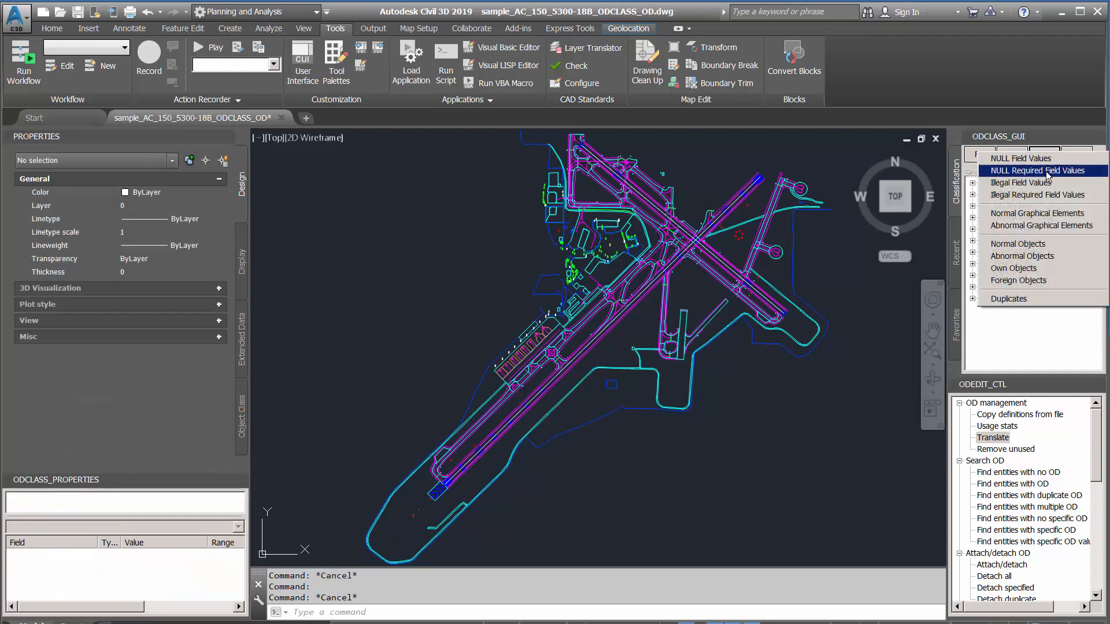
left_click(1009, 283)
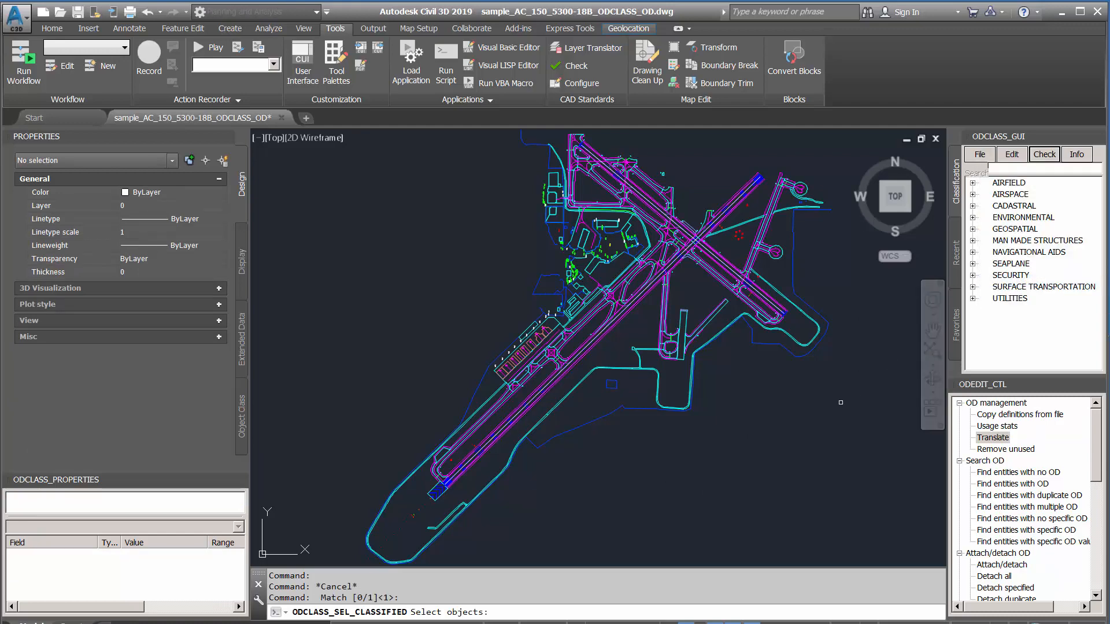
key("Return")
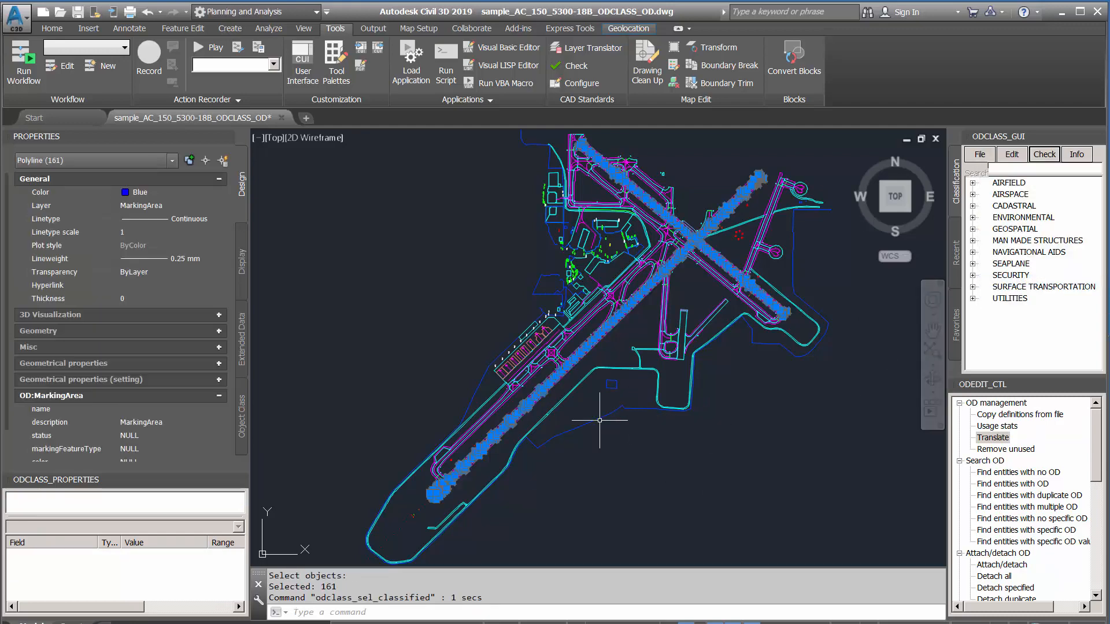
scroll(438, 494, "up", 8)
scroll(437, 426, "up", 2)
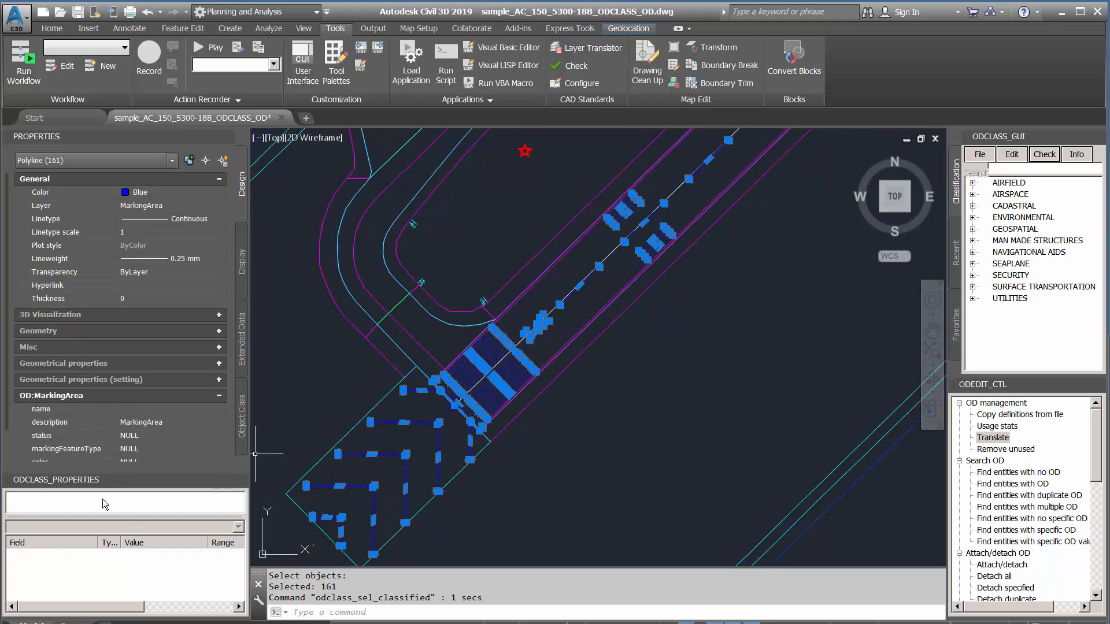
left_click(148, 423)
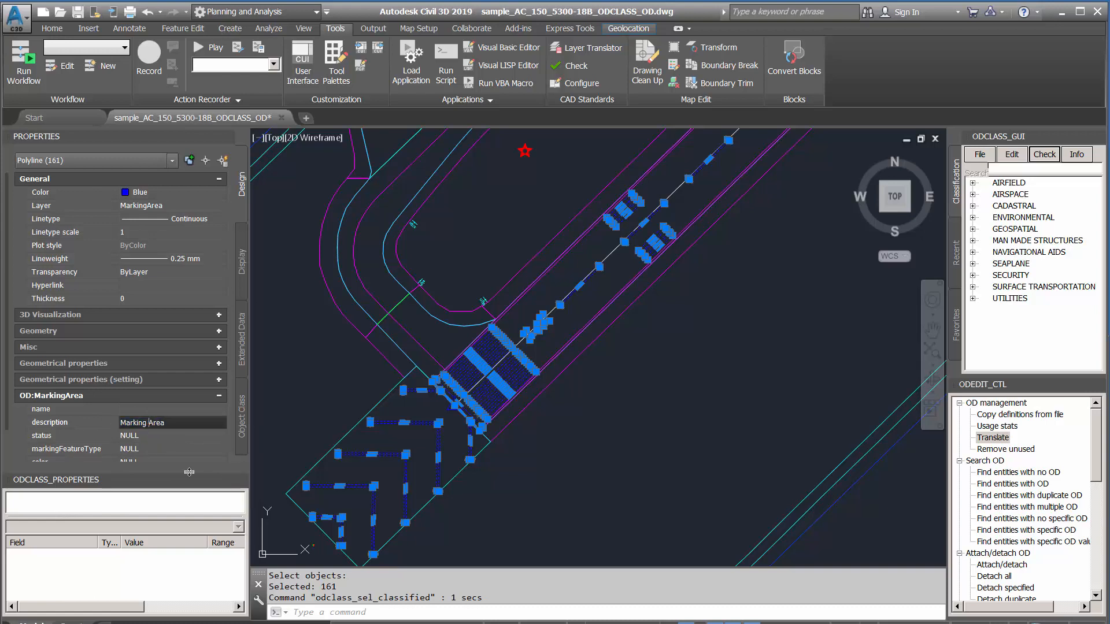
key("Return")
key("Escape")
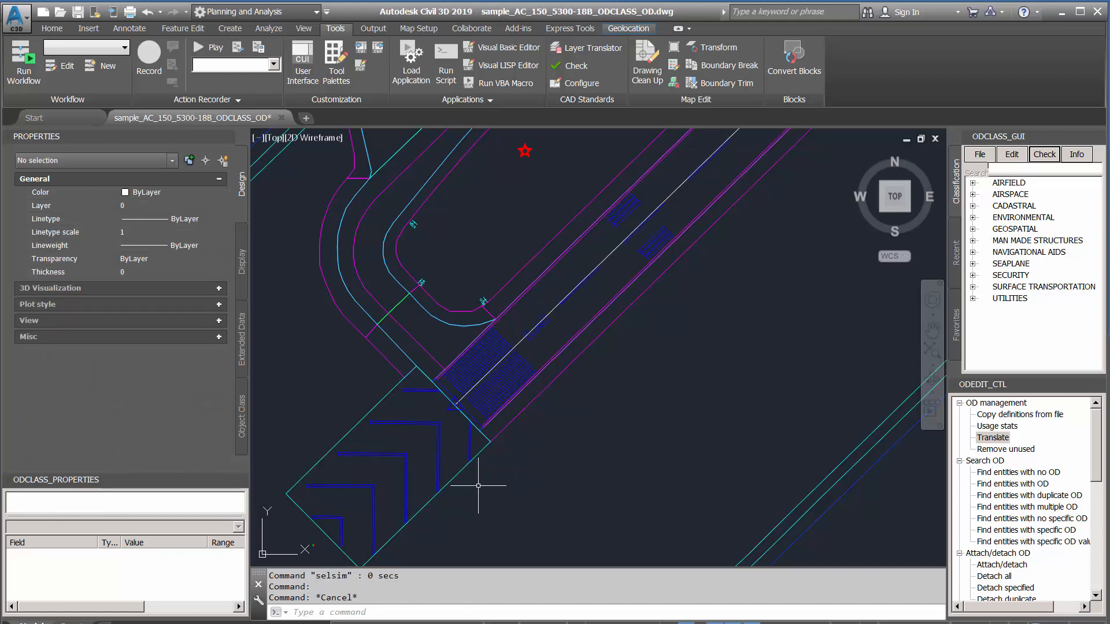
Inspect the class properties of a runway chevron marking and of all objects similar to it.
left_click(441, 444)
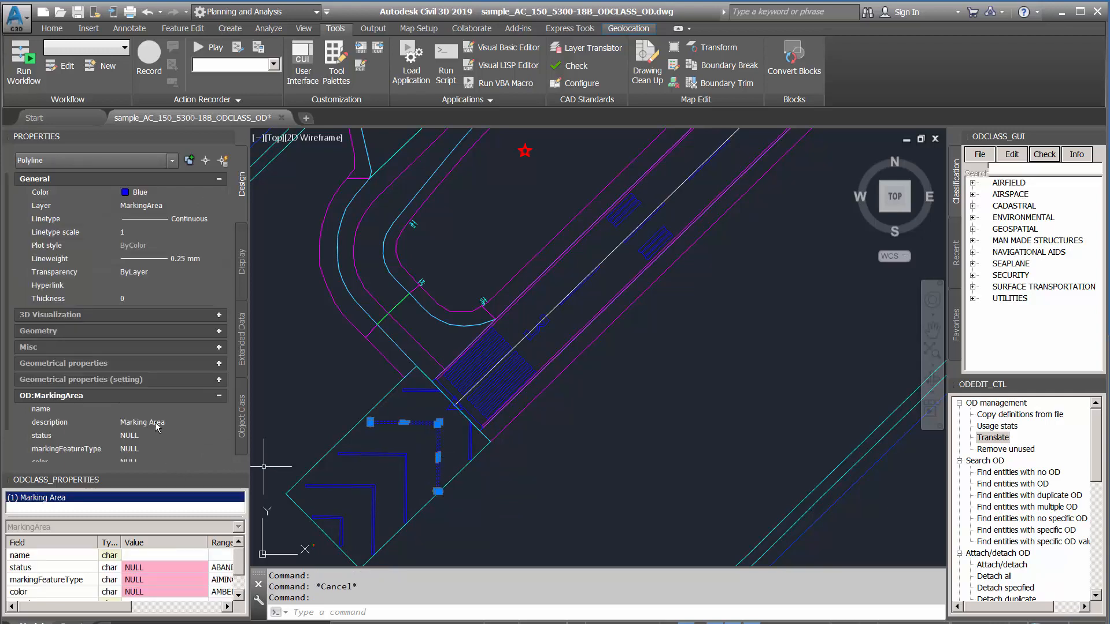
right_click(542, 463)
left_click(590, 391)
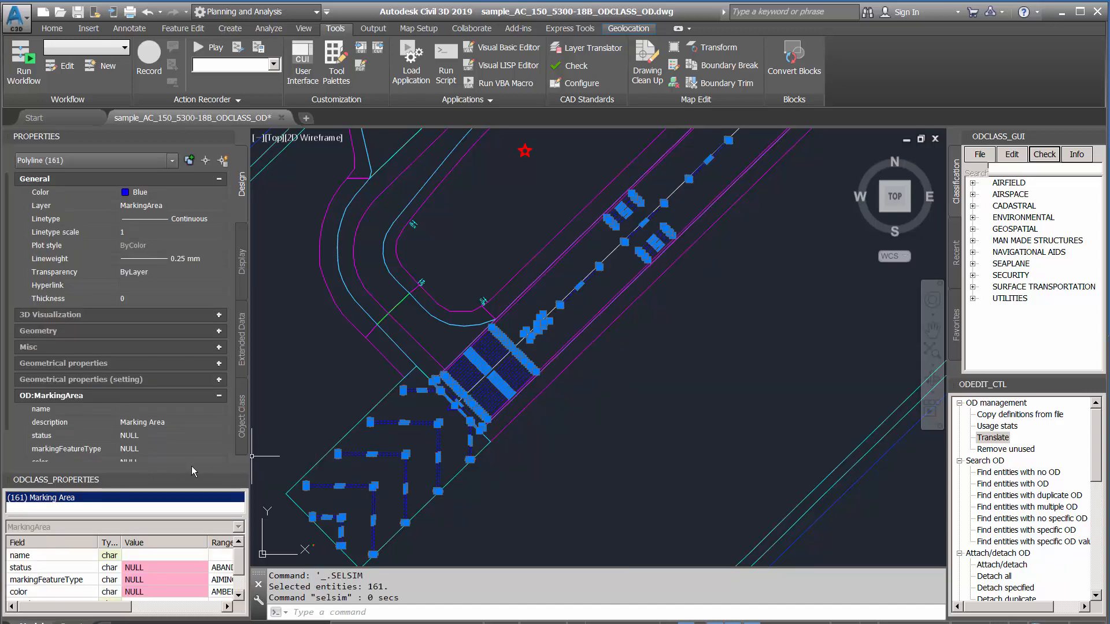
key("Escape")
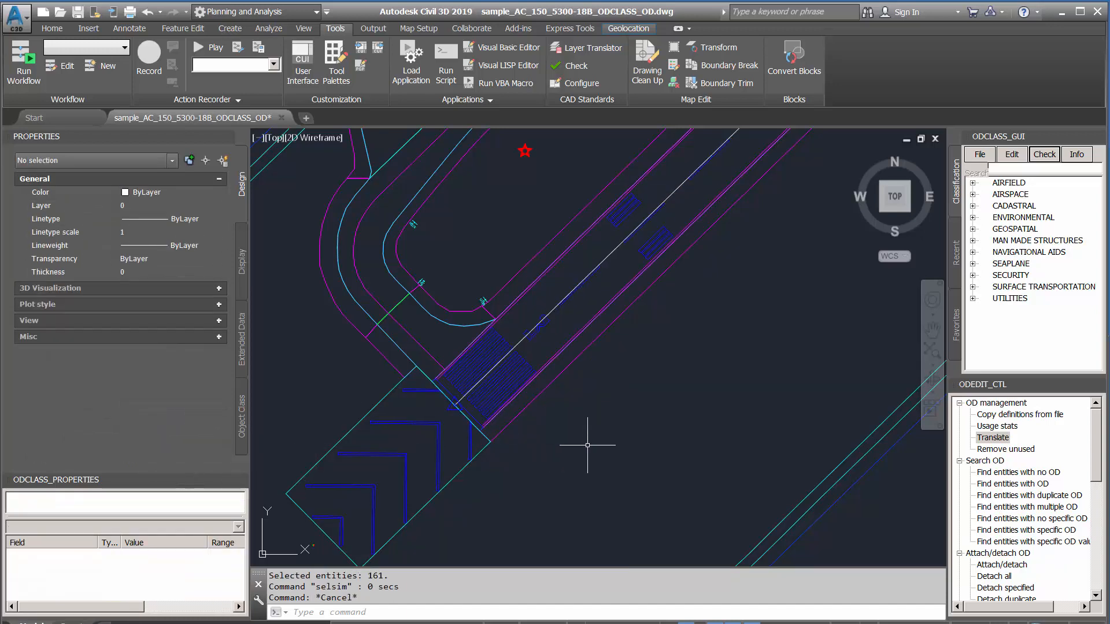
Check the whole drawing for remaining foreign objects.
left_click(1044, 155)
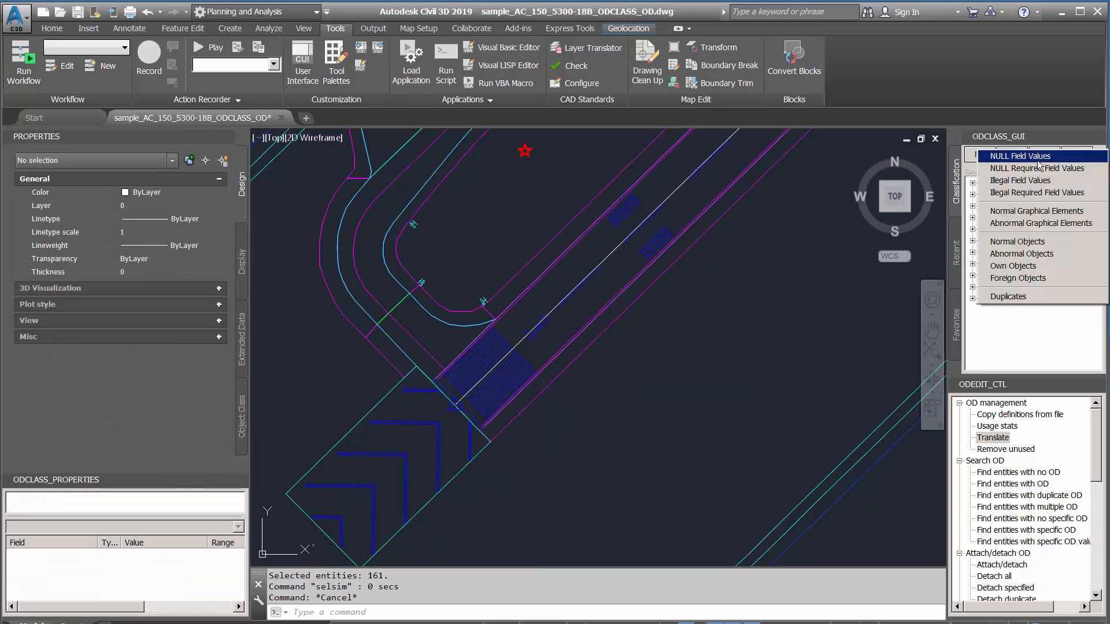
left_click(1006, 281)
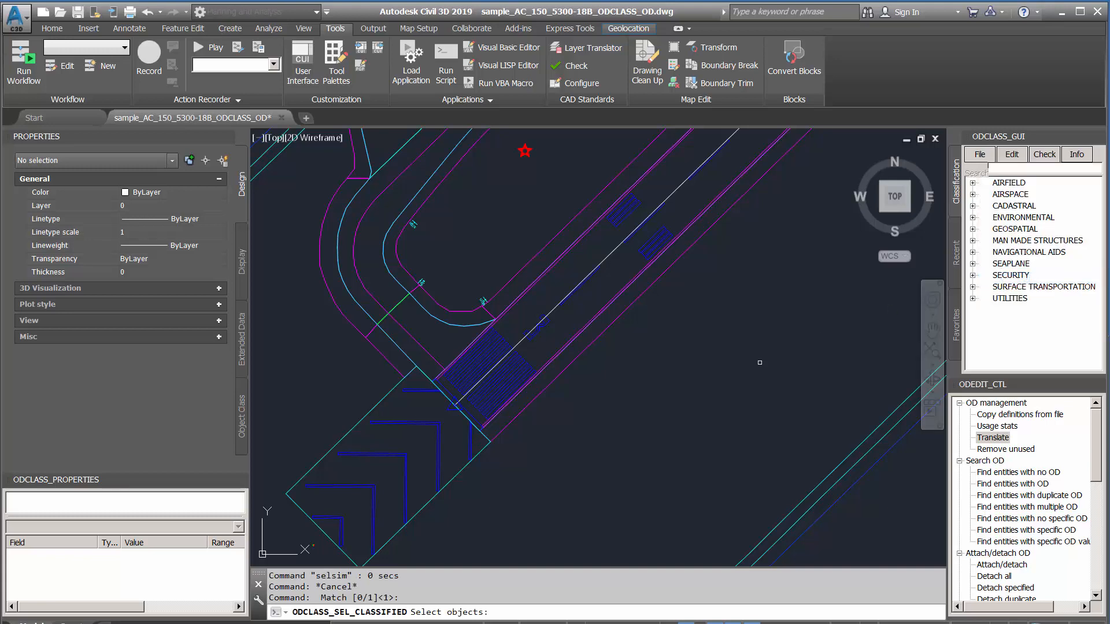
key("Return")
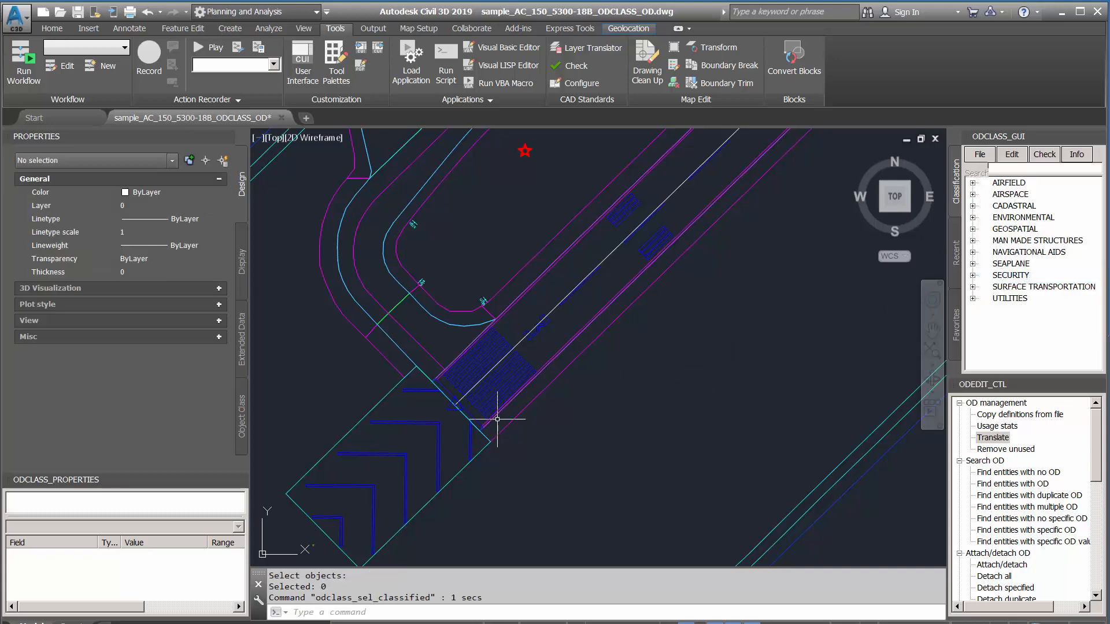